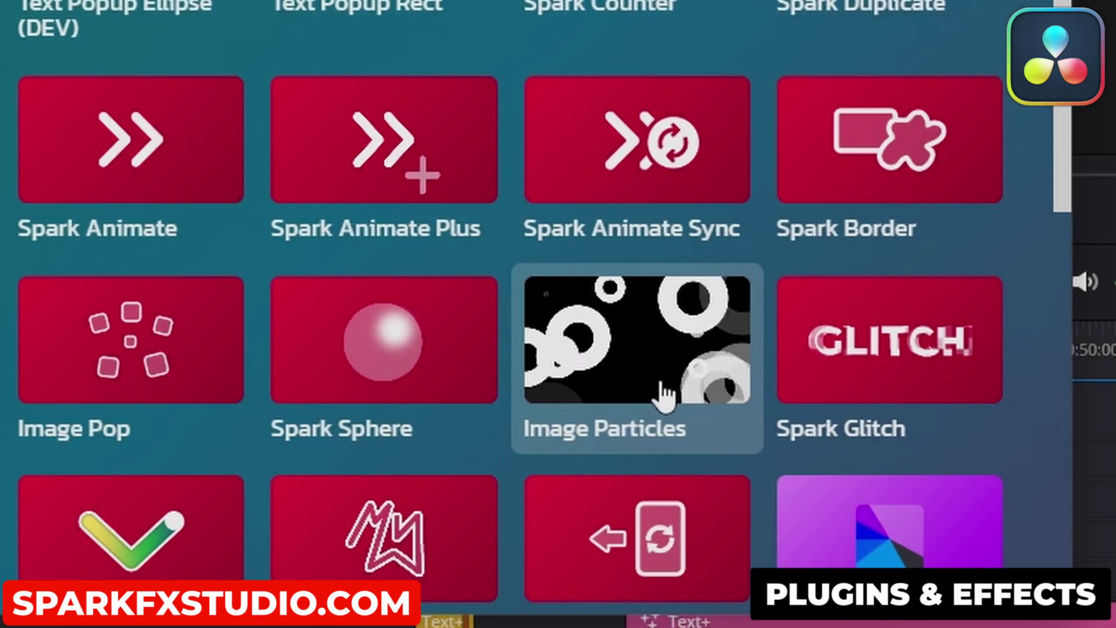
- Distribute the five overlapping Text+ titles vertically and center them in the frame
{"action": "scroll", "coordinate": [735, 410], "scroll_direction": "down", "scroll_amount": 2}
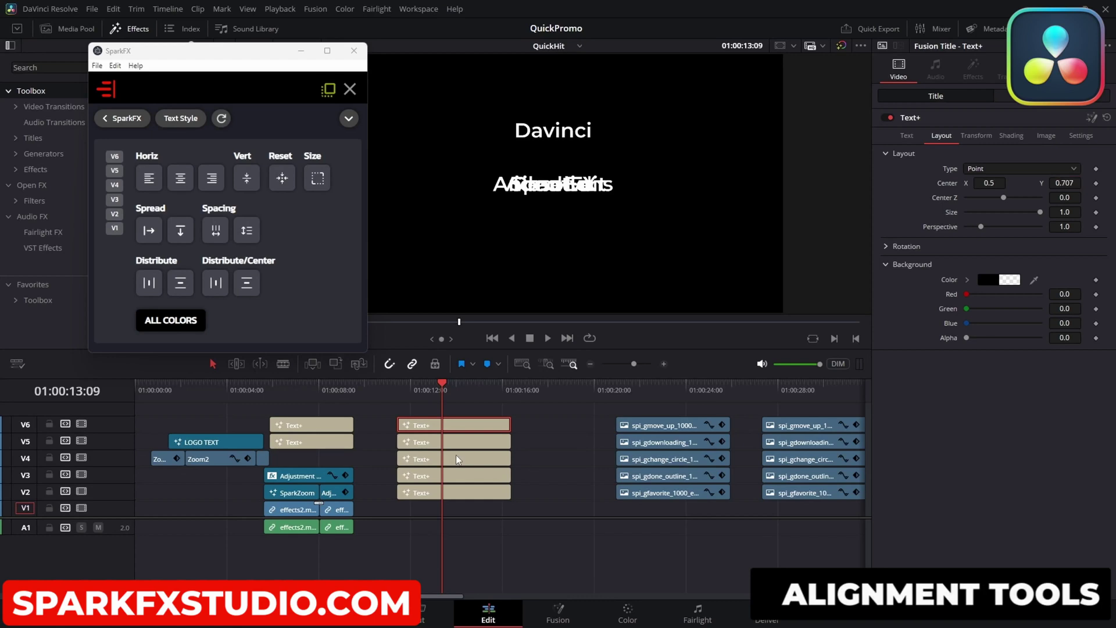
{"action": "left_click", "coordinate": [145, 284]}
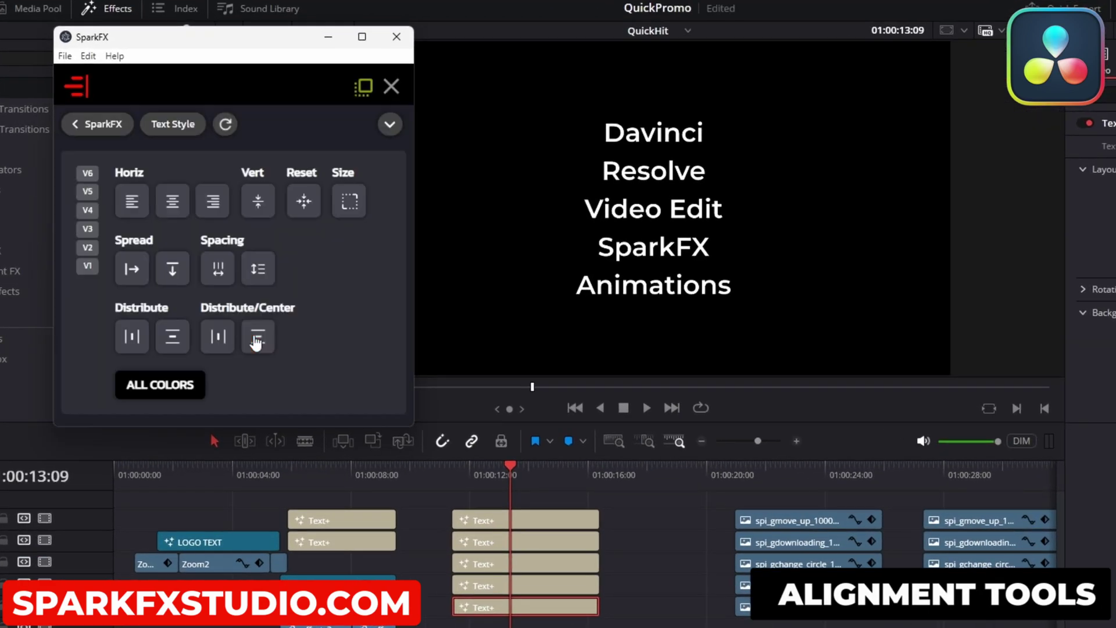
{"action": "left_click", "coordinate": [257, 336]}
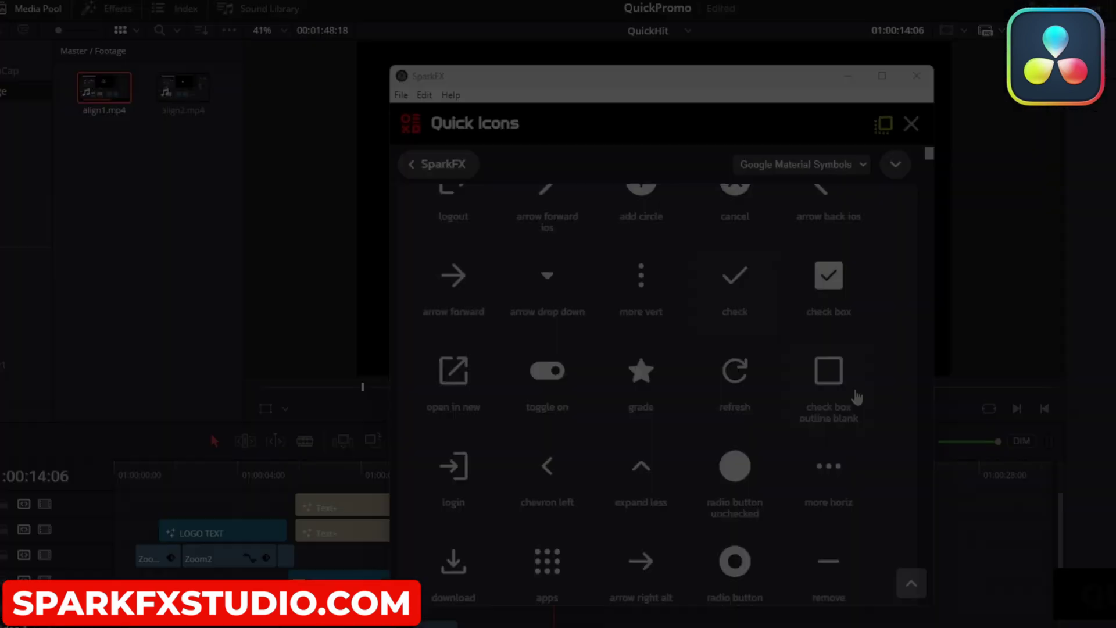
- Find the check mark icon in Quick Icons and pick a new color for it
{"action": "scroll", "coordinate": [858, 402], "scroll_direction": "down", "scroll_amount": 10}
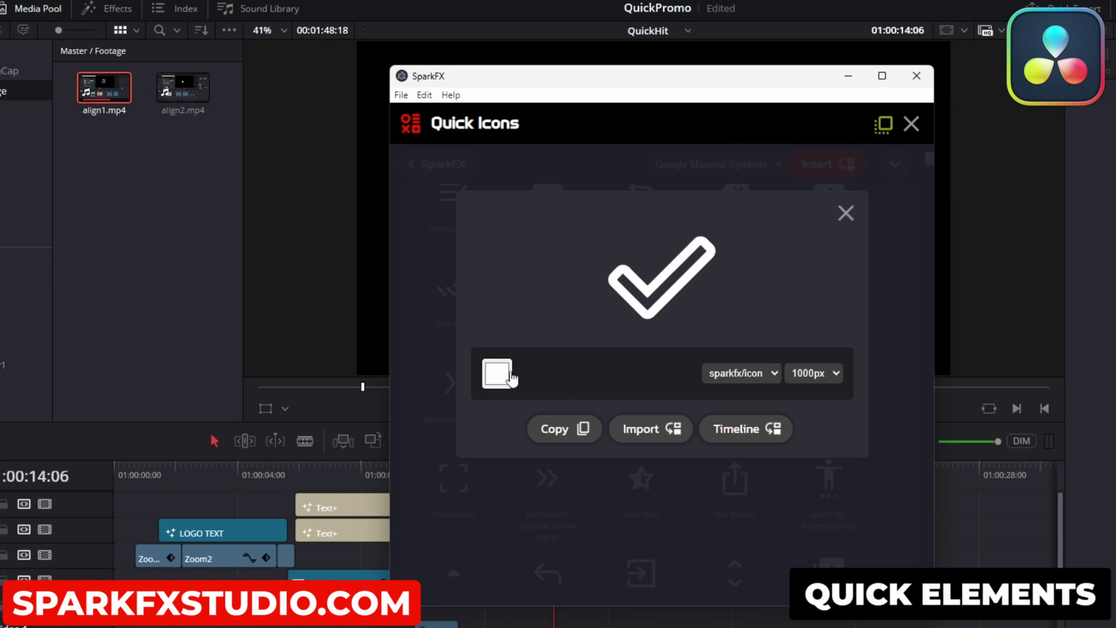
{"action": "left_click", "coordinate": [497, 374]}
{"action": "left_click_drag", "start_coordinate": [639, 510], "coordinate": [624, 510]}
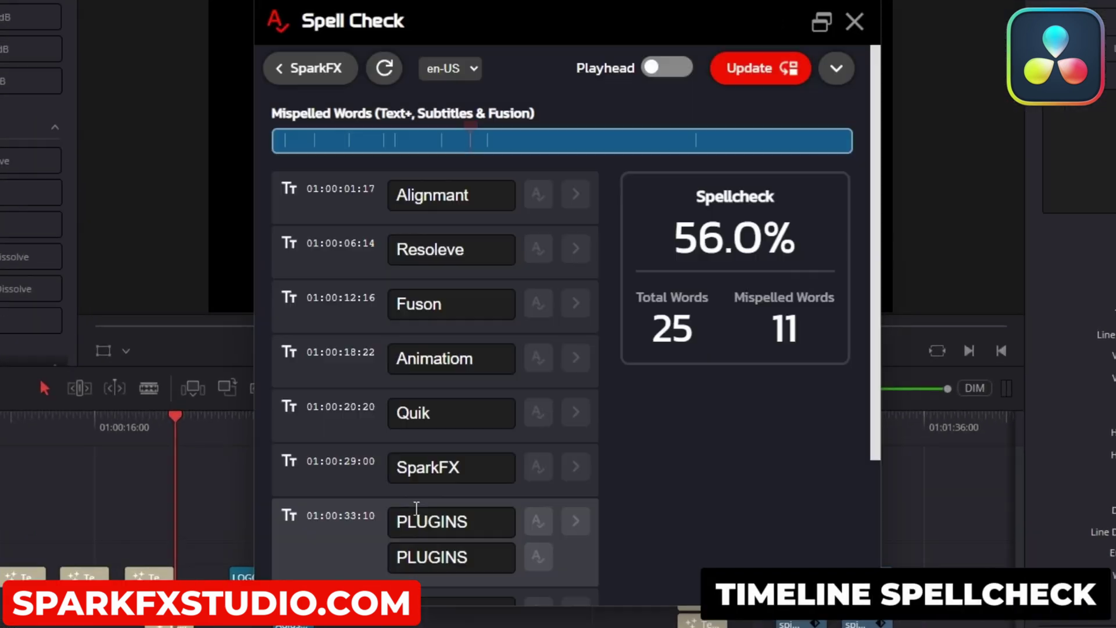
- Correct the first five misspelled words to Alignment, Resolve, Fusion, Animation and Quid, and update the timeline
{"action": "left_click", "coordinate": [536, 193]}
{"action": "left_click", "coordinate": [573, 217]}
{"action": "left_click", "coordinate": [538, 249]}
{"action": "left_click", "coordinate": [573, 272]}
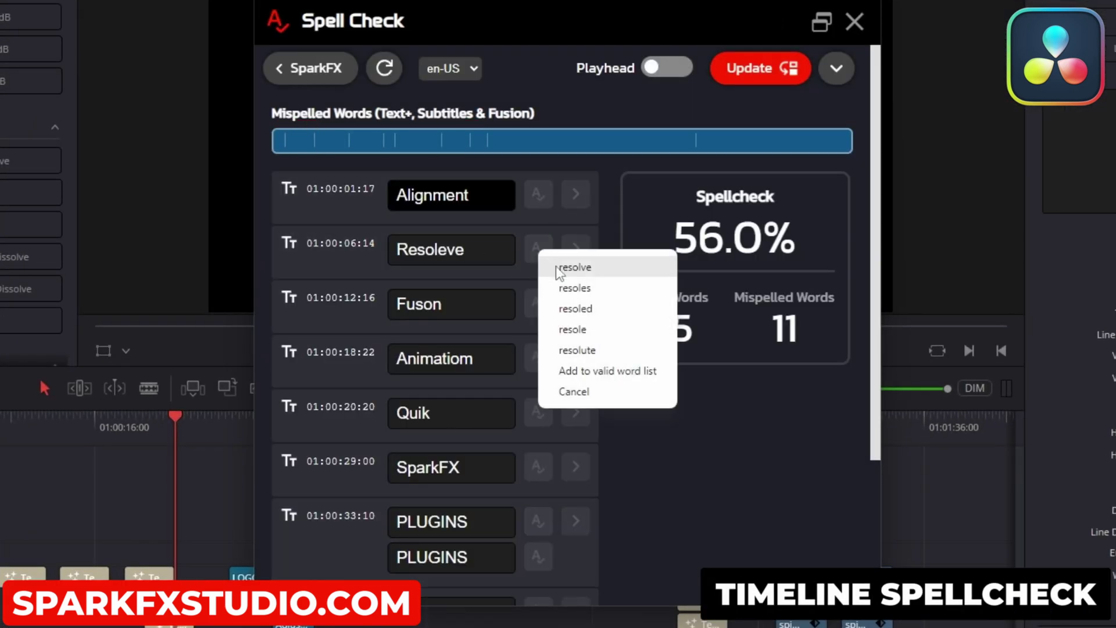
{"action": "left_click", "coordinate": [539, 303]}
{"action": "left_click", "coordinate": [584, 326]}
{"action": "left_click", "coordinate": [538, 357]}
{"action": "left_click", "coordinate": [538, 412]}
{"action": "left_click", "coordinate": [584, 445]}
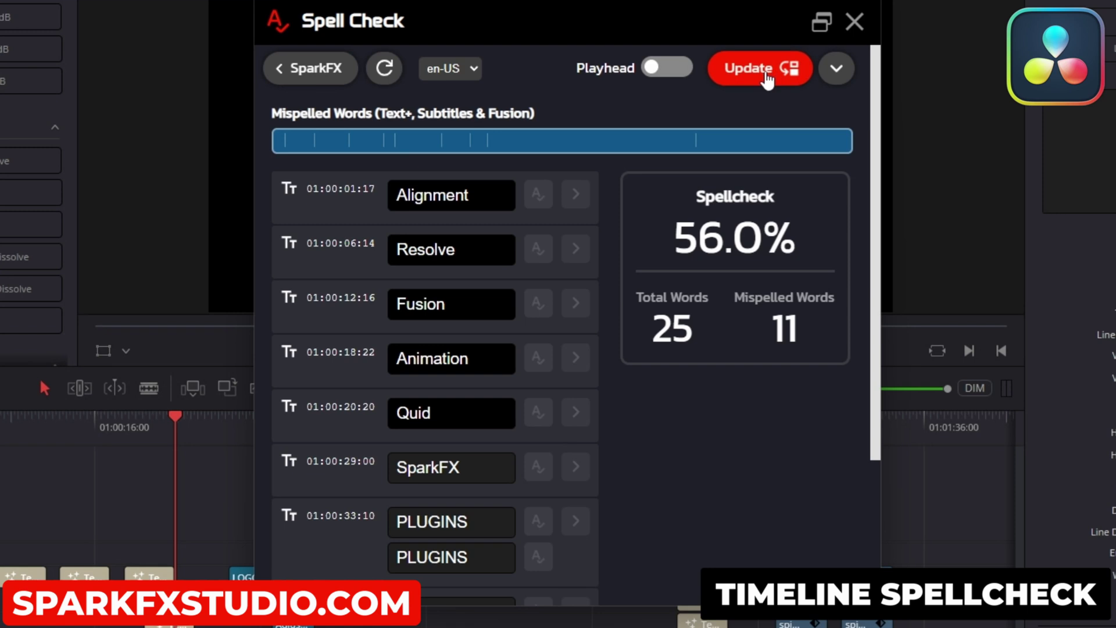
{"action": "left_click", "coordinate": [766, 71]}
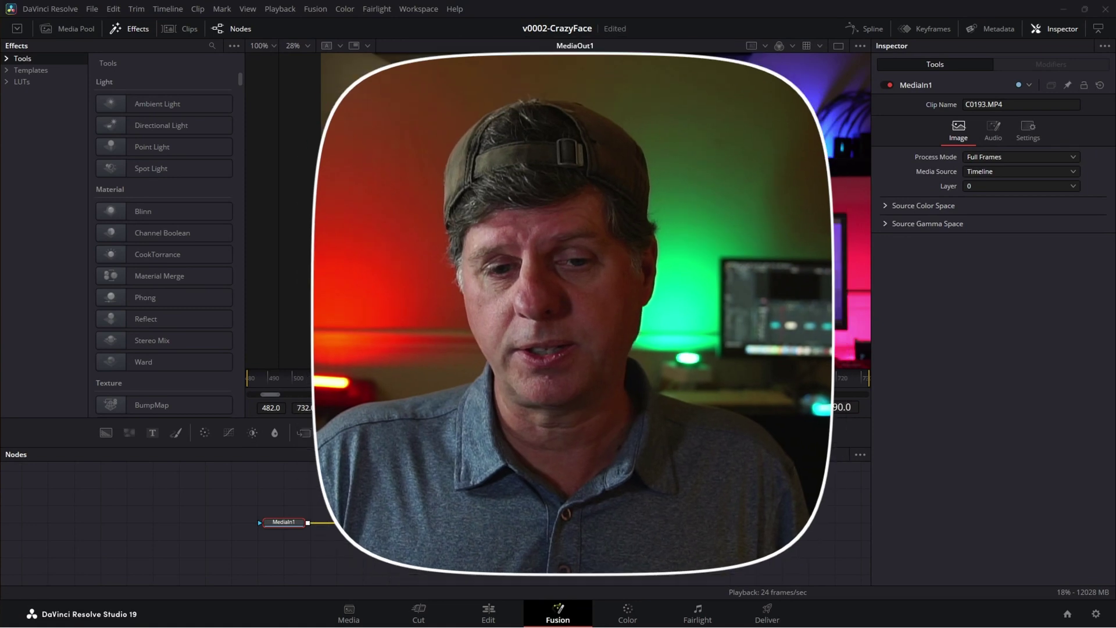
- Insert a Color Corrector between MediaIn1 and MediaOut1, placed close to MediaOut1, and show it in the viewer
{"action": "scroll", "coordinate": [271, 522], "scroll_direction": "up", "scroll_amount": 3}
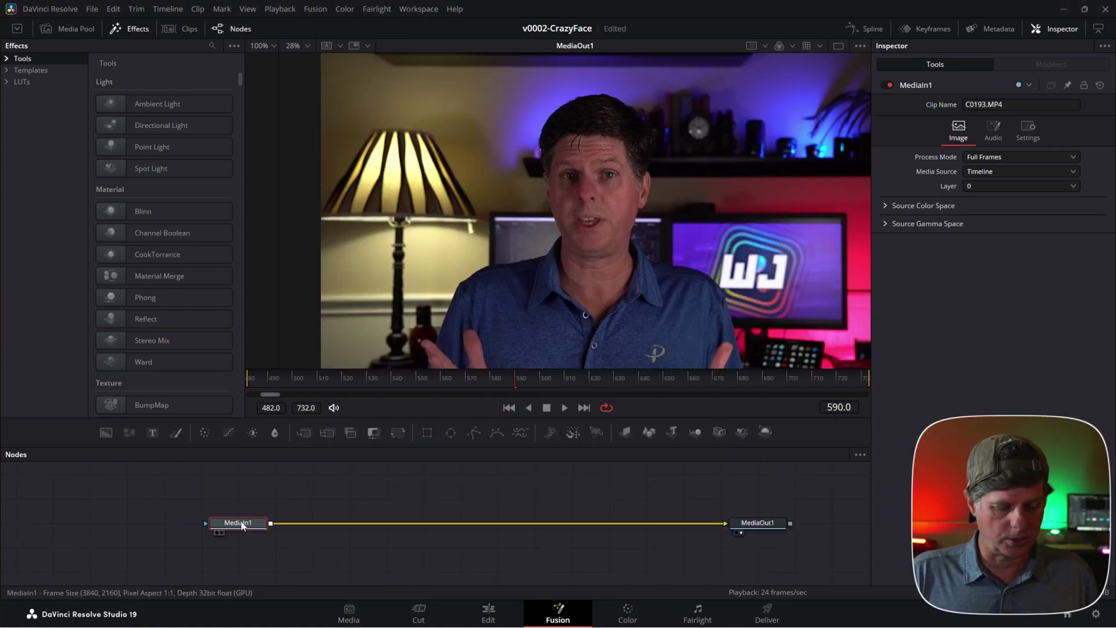
{"action": "key", "text": "shift+space"}
{"action": "type", "text": "colo"}
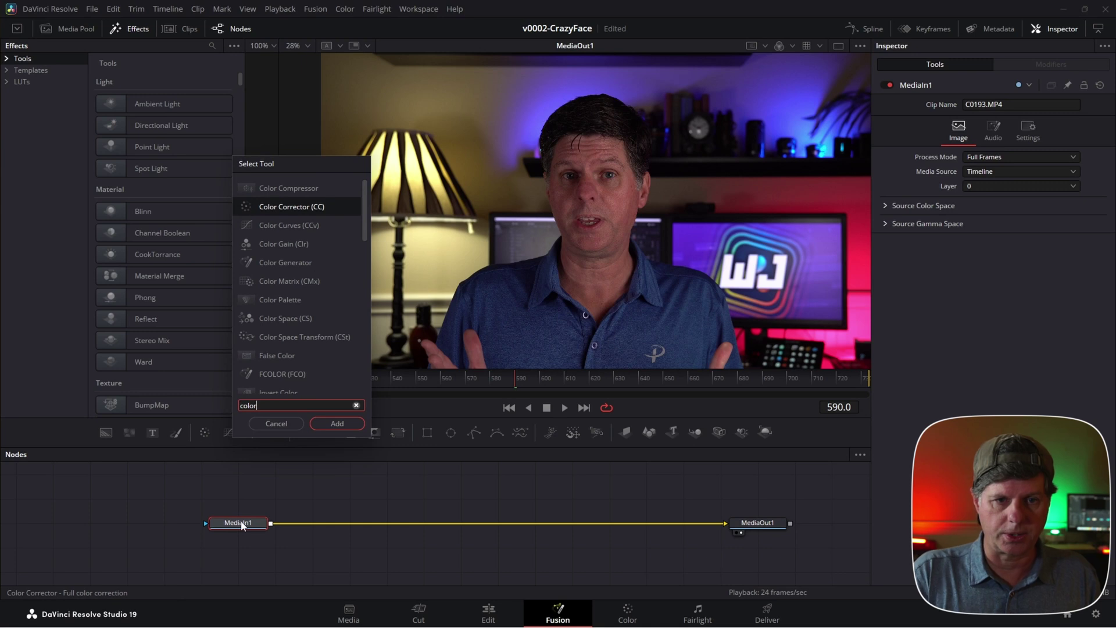
{"action": "type", "text": "r"}
{"action": "key", "text": "Return"}
{"action": "left_click_drag", "start_coordinate": [305, 519], "coordinate": [602, 519]}
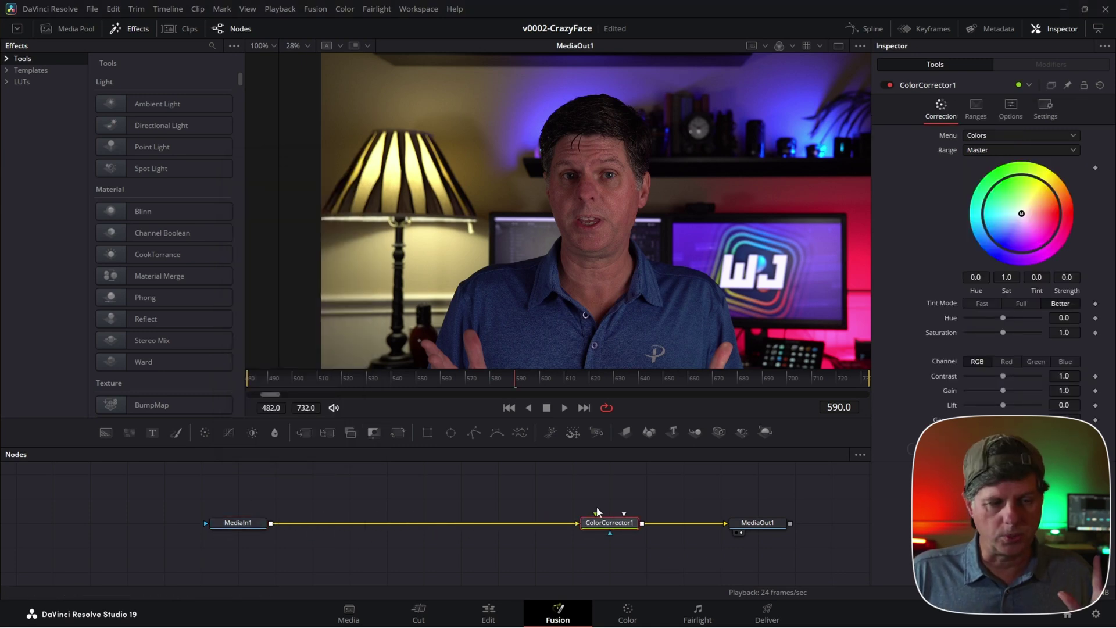
{"action": "key", "text": "1"}
- Try a warm yellow tint on the Color Corrector's color wheel and undo the adjustments
{"action": "left_click_drag", "start_coordinate": [1011, 229], "coordinate": [1038, 198]}
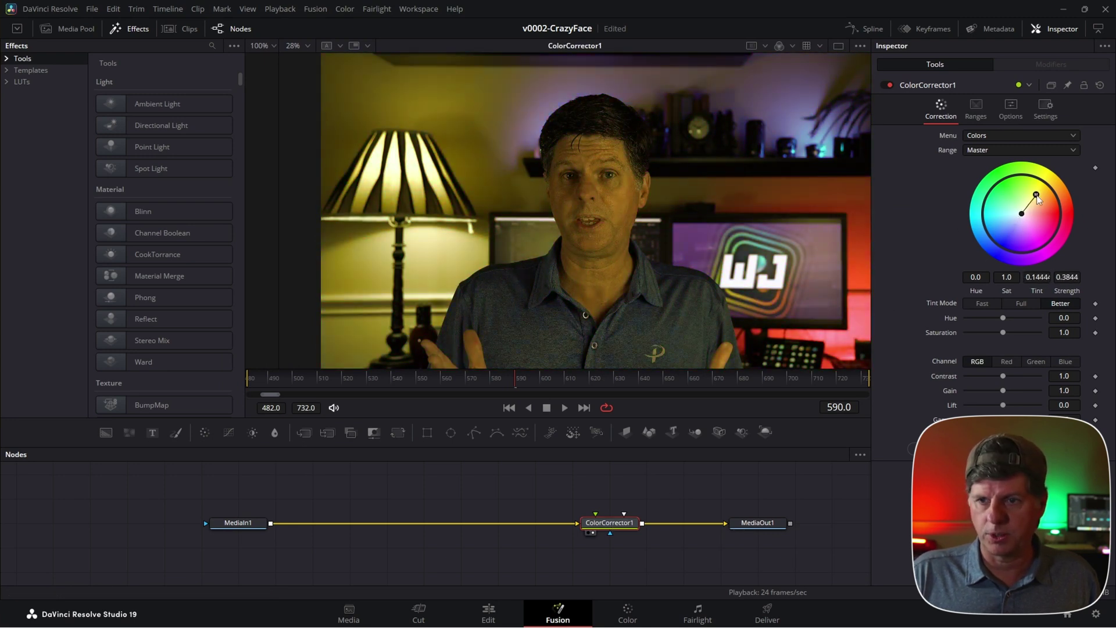
{"action": "mouse_move", "coordinate": [1003, 376]}
{"action": "left_mouse_down"}
{"action": "mouse_move", "coordinate": [1026, 375]}
{"action": "mouse_move", "coordinate": [1002, 376]}
{"action": "left_mouse_up"}
{"action": "key", "text": "ctrl+z"}
{"action": "key", "text": "ctrl+z"}
{"action": "key", "text": "ctrl+z"}
{"action": "key", "text": "ctrl+z"}
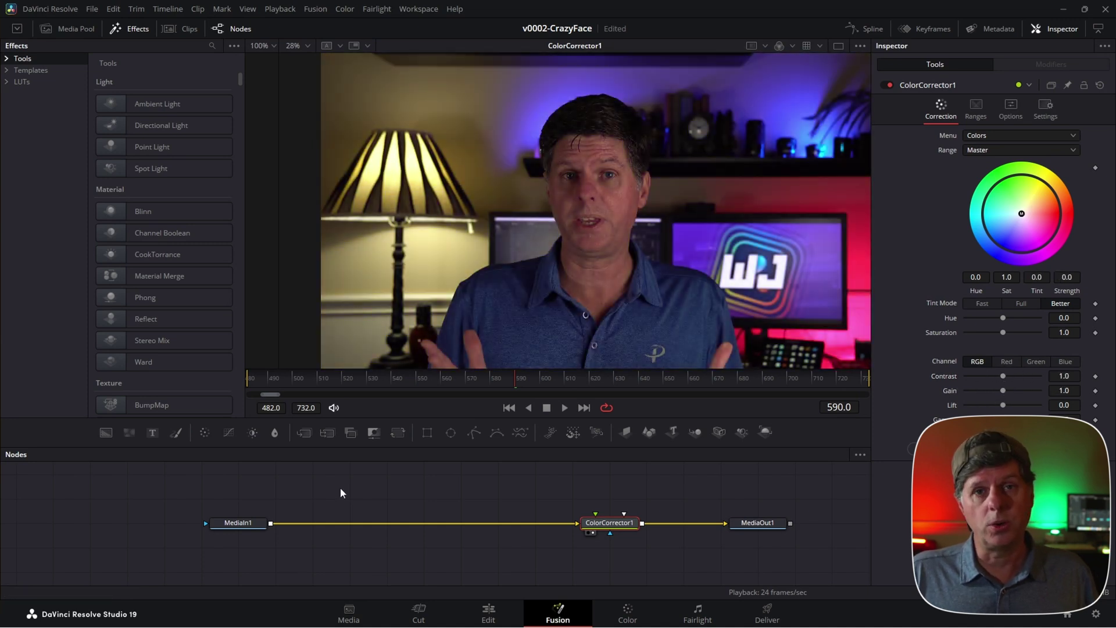
- Enlarge the node area and add a Stylize tool after ColorCorrector1
{"action": "left_click_drag", "start_coordinate": [298, 447], "coordinate": [298, 409]}
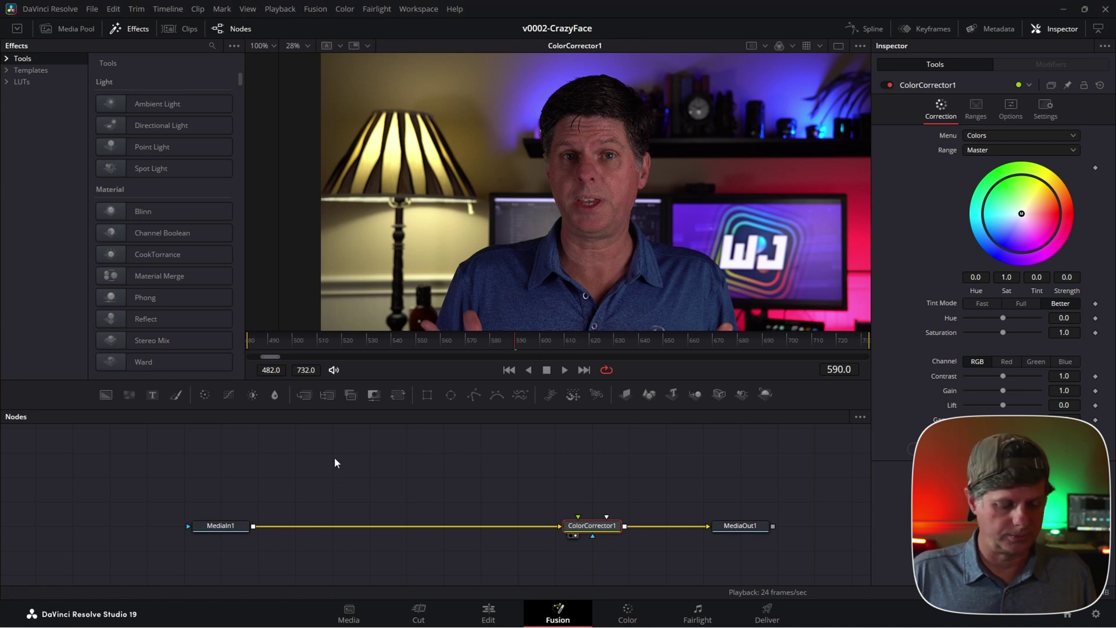
{"action": "key", "text": "shift+space"}
{"action": "type", "text": "s"}
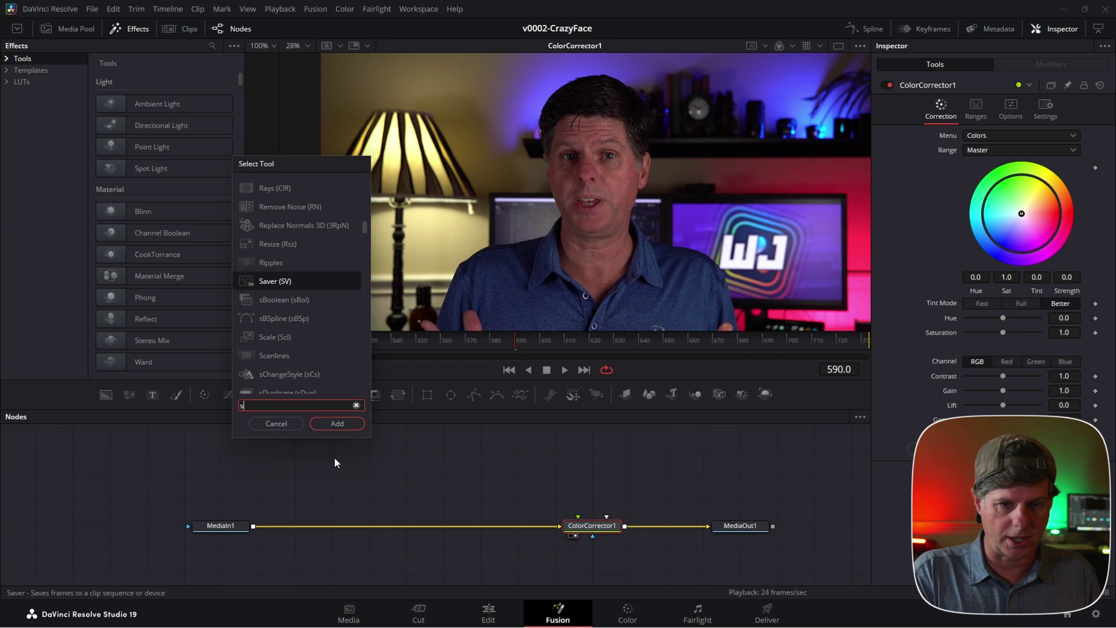
{"action": "type", "text": "tyl"}
{"action": "key", "text": "Return"}
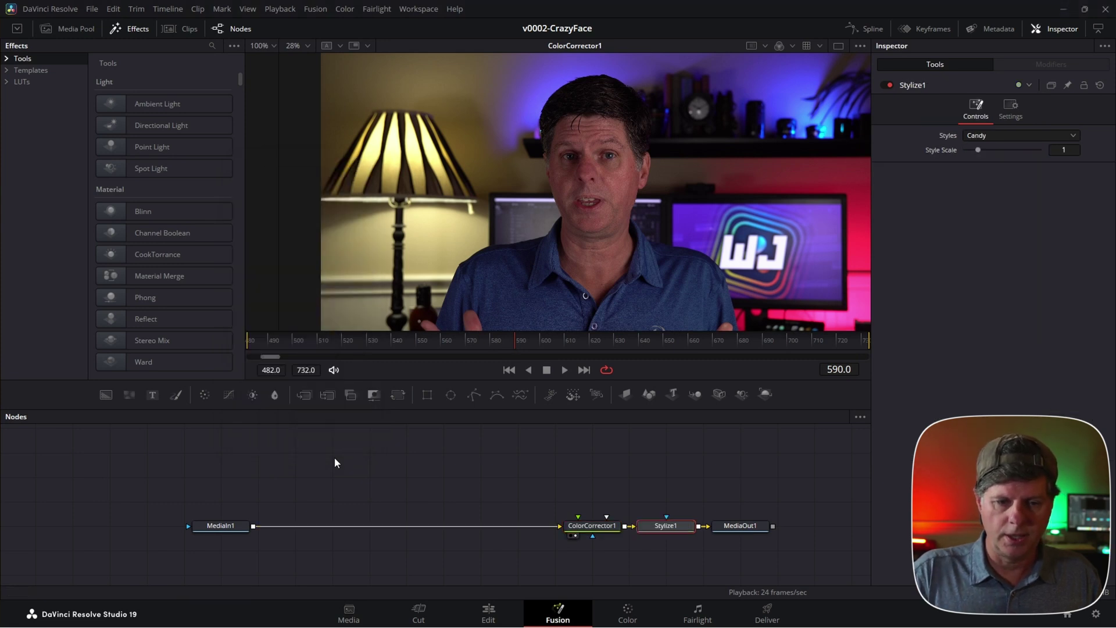
- Pull Stylize1 out onto a separate branch fed by MediaIn1 and show it in the viewer
{"action": "left_click_drag", "start_coordinate": [663, 525], "coordinate": [368, 455]}
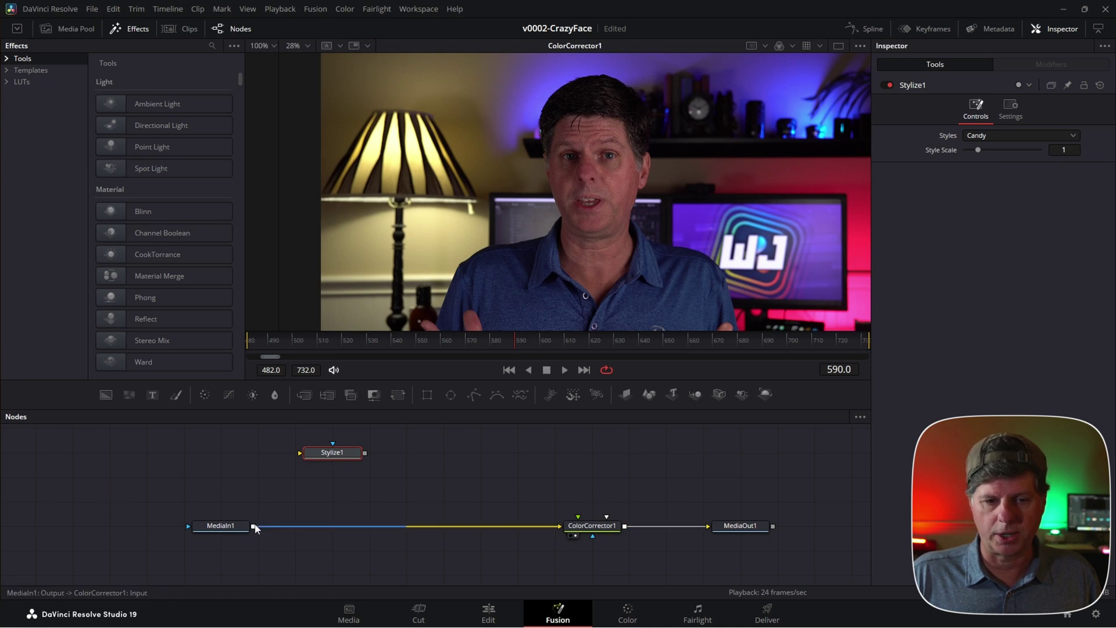
{"action": "left_click_drag", "start_coordinate": [253, 525], "coordinate": [363, 465]}
{"action": "key", "text": "1"}
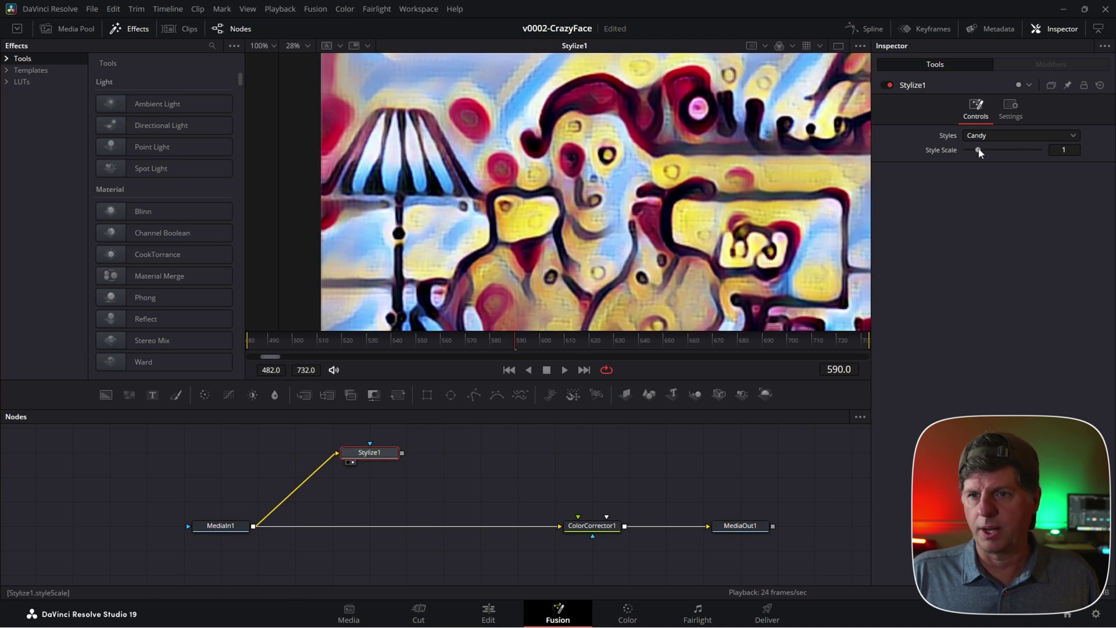
- Set Stylize1's Style Scale to 4 and play the clip with the Chinese Brush style
{"action": "left_click_drag", "start_coordinate": [979, 150], "coordinate": [1015, 151]}
{"action": "left_click", "coordinate": [1000, 137]}
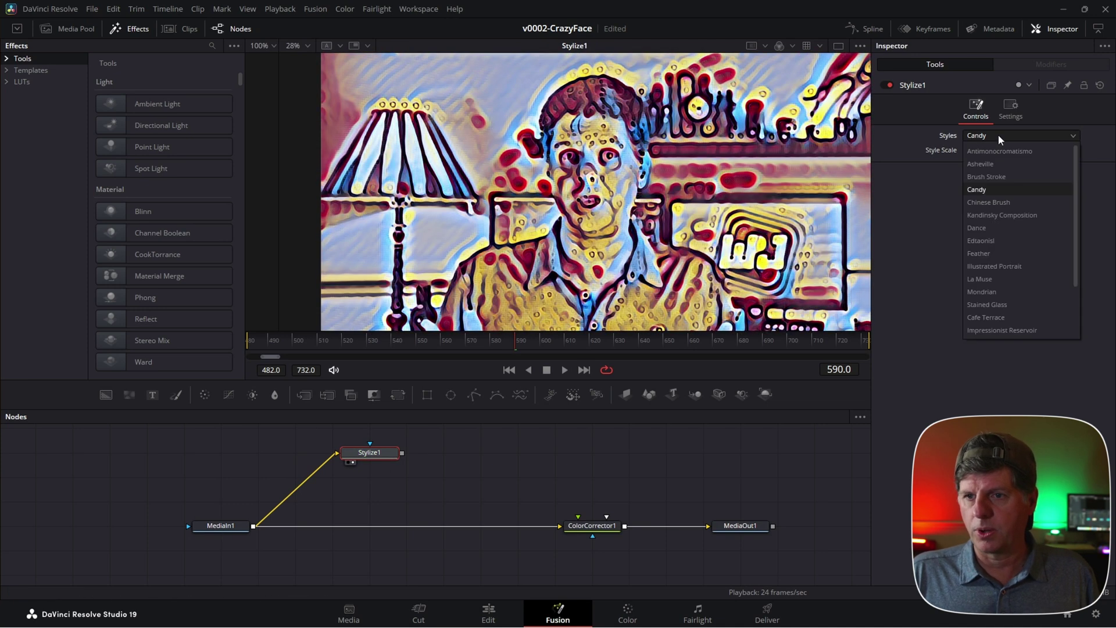
{"action": "left_click", "coordinate": [996, 206]}
{"action": "key", "text": "space"}
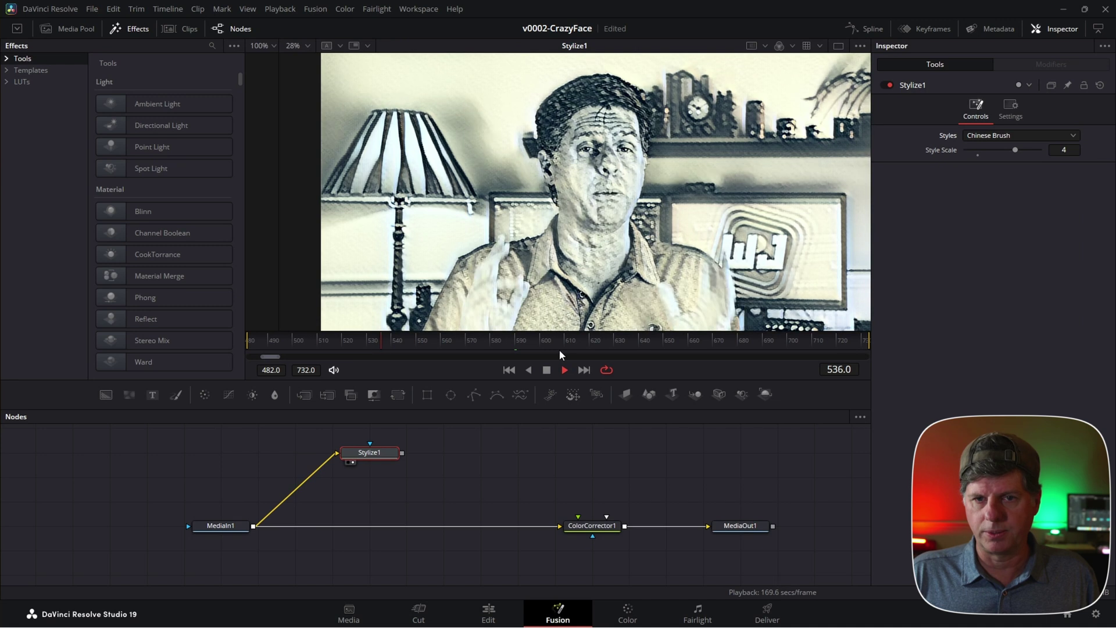
- Switch Stylize1 to the Dance style and set Style Scale to 5
{"action": "left_click", "coordinate": [1003, 138]}
{"action": "left_click", "coordinate": [1007, 231]}
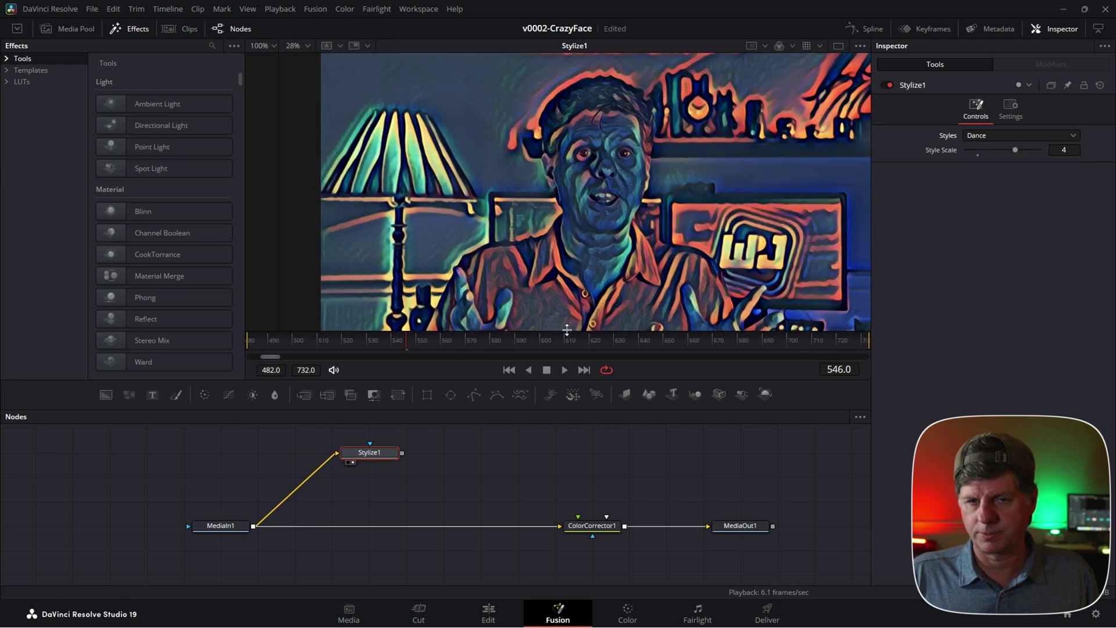
{"action": "left_click_drag", "start_coordinate": [1015, 150], "coordinate": [1029, 150]}
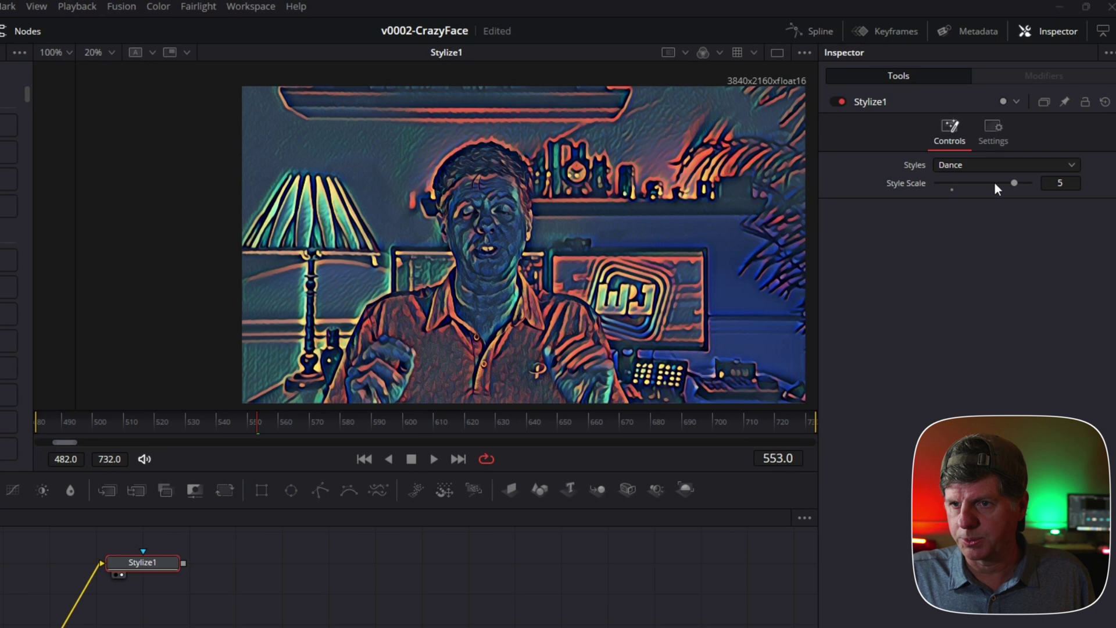
{"action": "left_click", "coordinate": [994, 183]}
- Try the Edtaonisl style on Stylize1 and inspect the face up close
{"action": "left_click", "coordinate": [1000, 166]}
{"action": "left_click", "coordinate": [993, 299]}
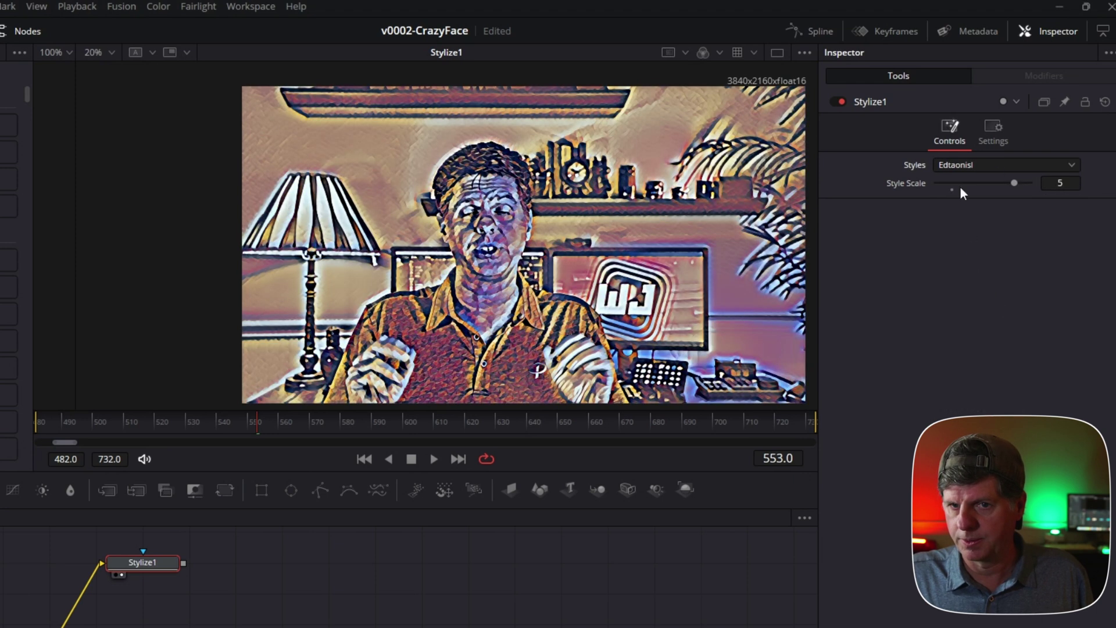
{"action": "scroll", "coordinate": [510, 274], "scroll_direction": "up", "scroll_amount": 4}
- Set Stylize1's style to Illustrated Portrait and inspect the facial detail
{"action": "left_click", "coordinate": [982, 164]}
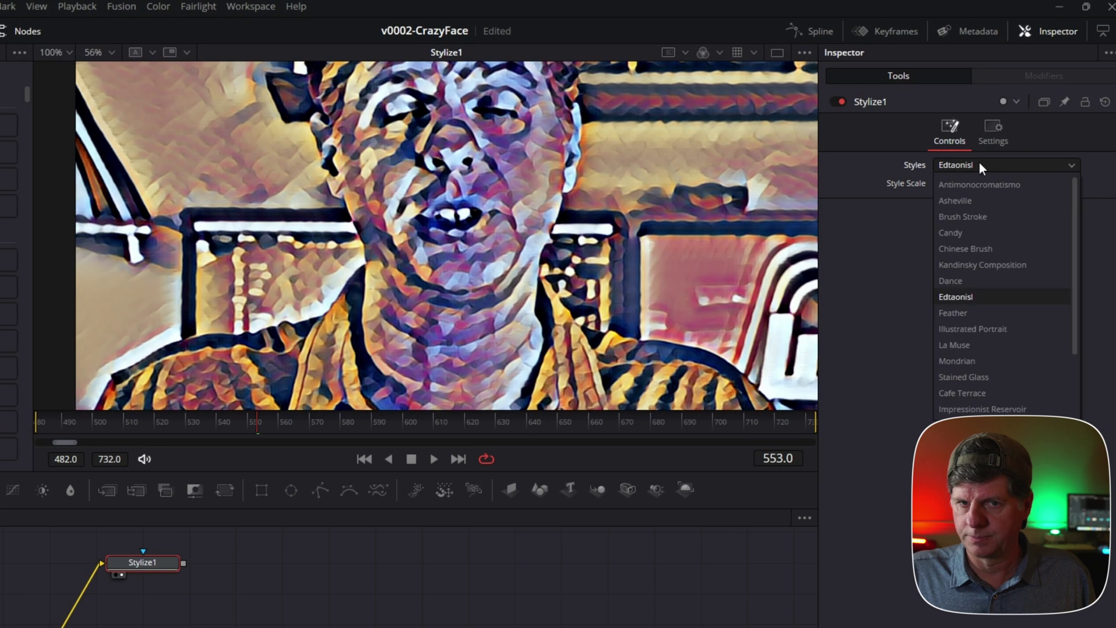
{"action": "left_click", "coordinate": [988, 323]}
{"action": "scroll", "coordinate": [564, 238], "scroll_direction": "down", "scroll_amount": 3}
{"action": "scroll", "coordinate": [564, 238], "scroll_direction": "up", "scroll_amount": 4}
{"action": "scroll", "coordinate": [564, 238], "scroll_direction": "down", "scroll_amount": 3}
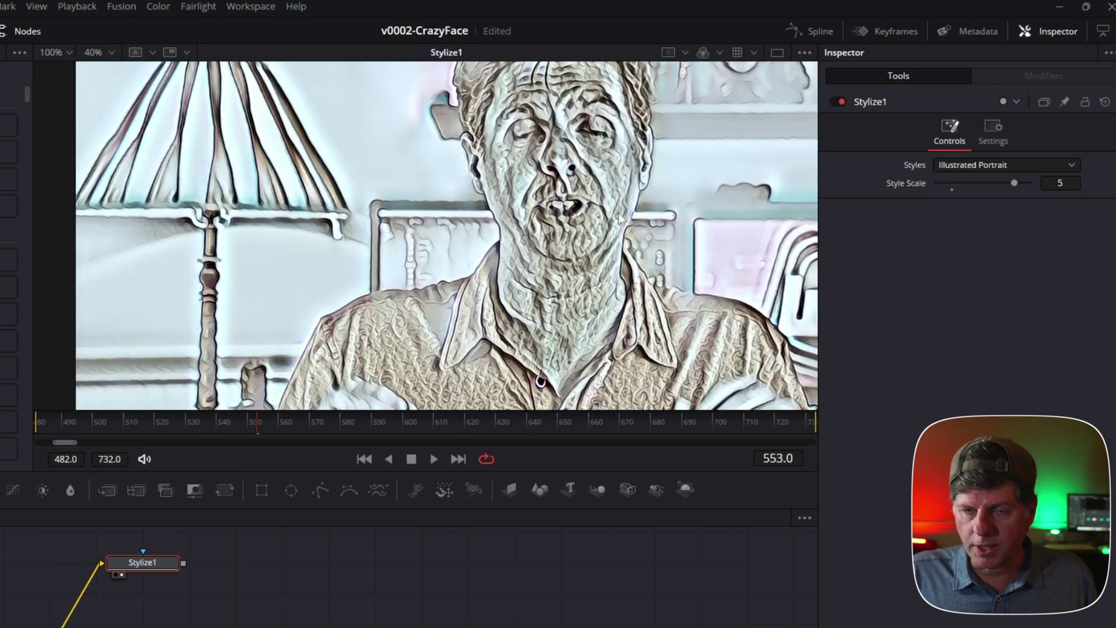
{"action": "scroll", "coordinate": [455, 267], "scroll_direction": "up", "scroll_amount": 4}
{"action": "scroll", "coordinate": [454, 267], "scroll_direction": "down", "scroll_amount": 5}
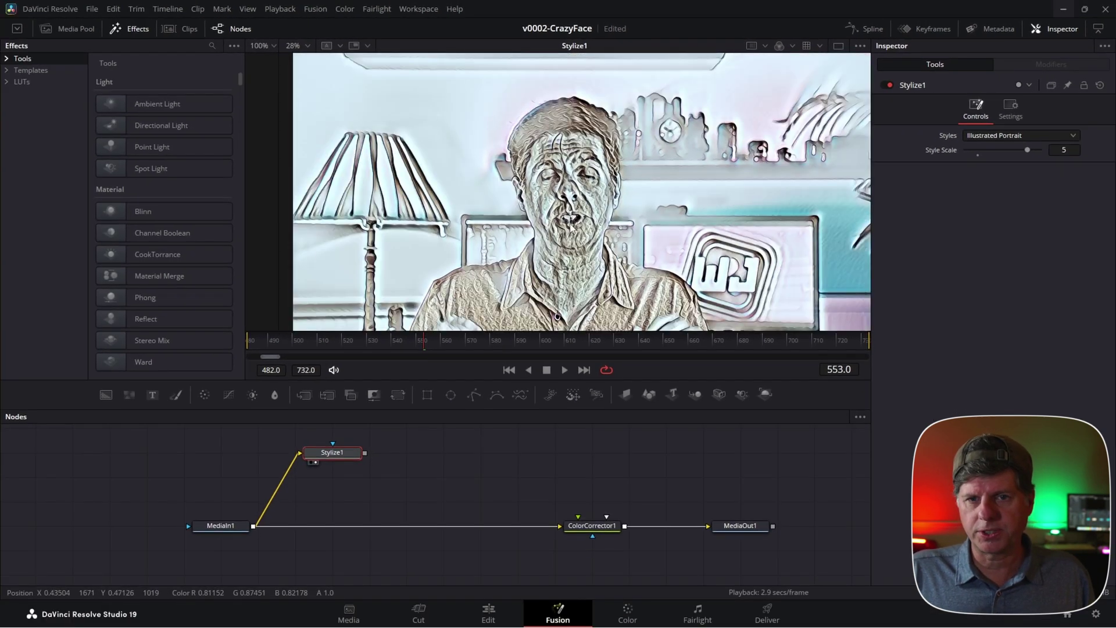
{"action": "scroll", "coordinate": [570, 228], "scroll_direction": "up", "scroll_amount": 2}
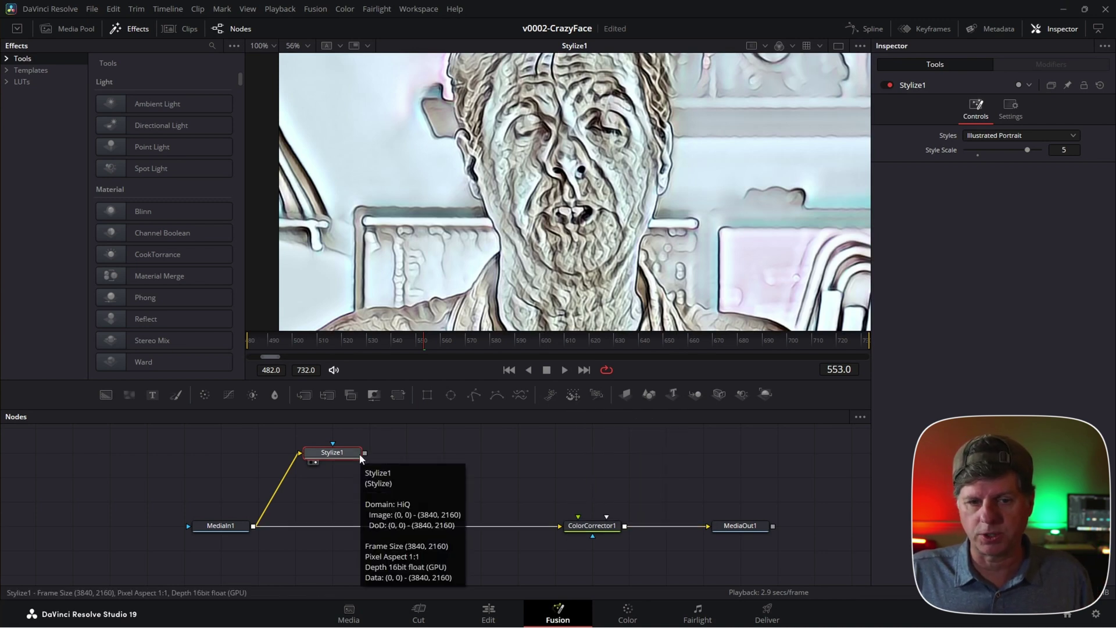
- Connect Stylize1's output to ColorCorrector1's effect mask input and tint the corrector green at about 0.92 strength
{"action": "left_click_drag", "start_coordinate": [364, 453], "coordinate": [418, 436]}
{"action": "left_click_drag", "start_coordinate": [567, 461], "coordinate": [594, 535]}
{"action": "left_click", "coordinate": [594, 530]}
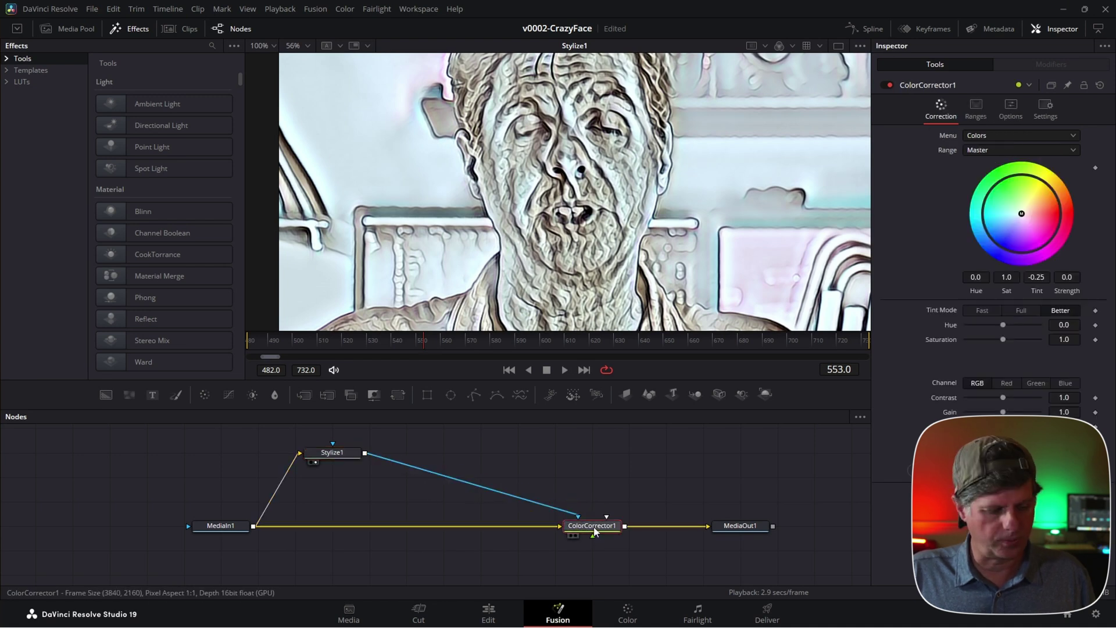
{"action": "key", "text": "1"}
{"action": "left_click_drag", "start_coordinate": [1030, 219], "coordinate": [962, 198]}
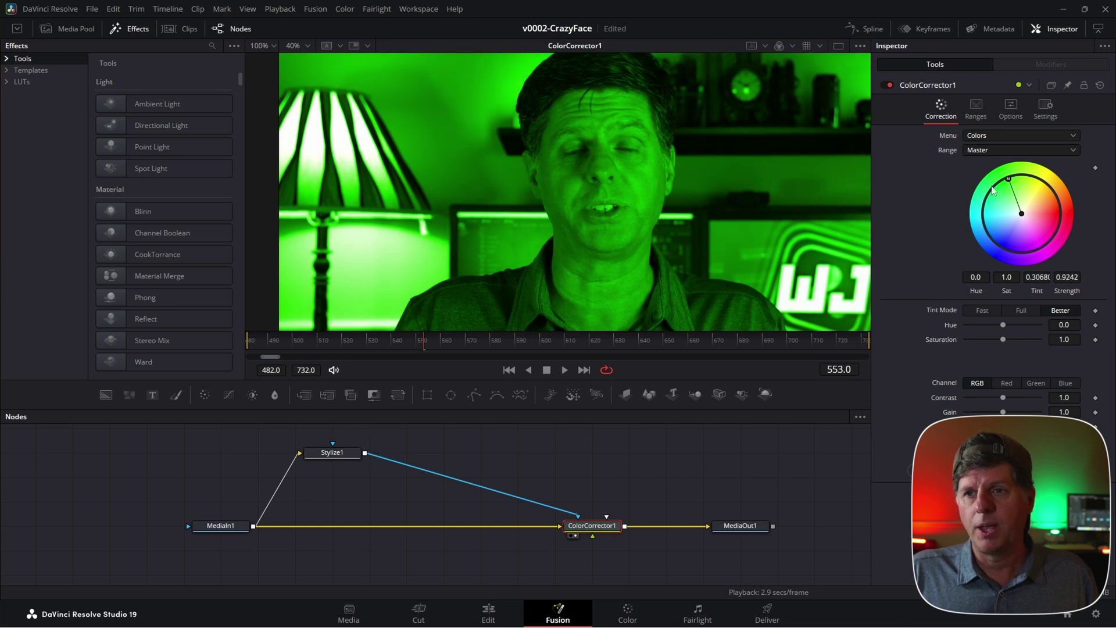
- Compare the outputs of Stylize1 and ColorCorrector1 in the viewer
{"action": "left_click", "coordinate": [337, 455]}
{"action": "key", "text": "1"}
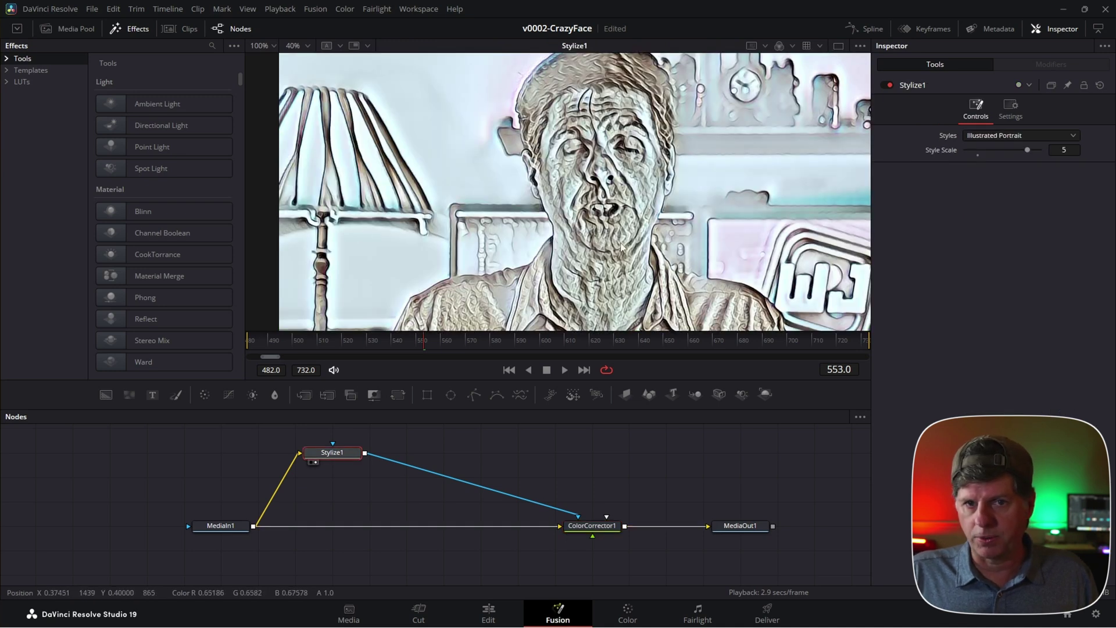
{"action": "key", "text": "ctrl+f"}
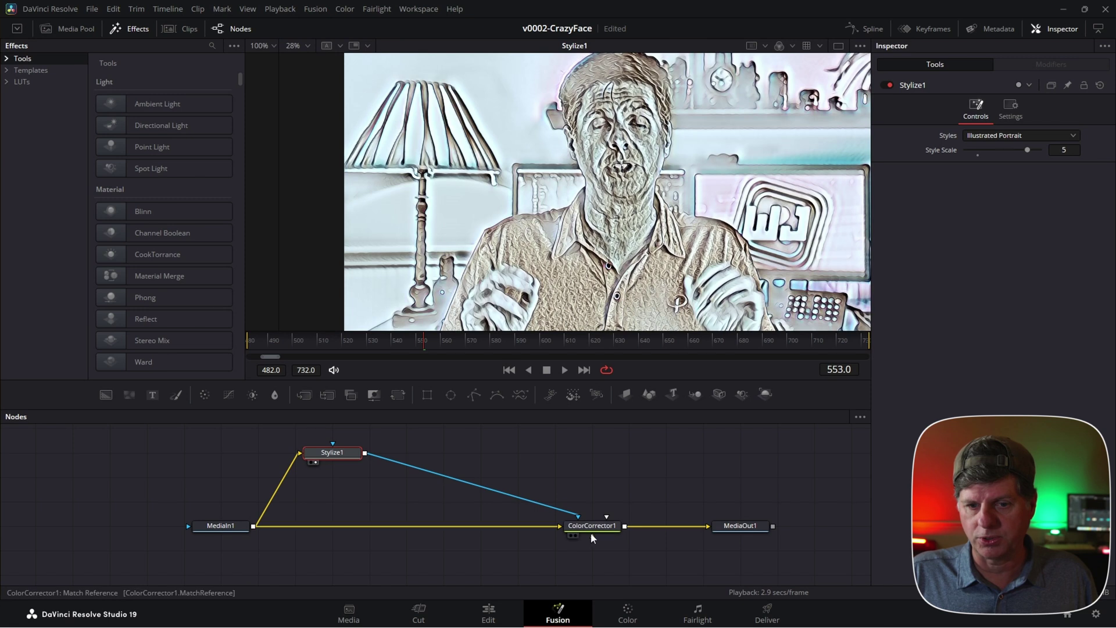
{"action": "left_click", "coordinate": [592, 530]}
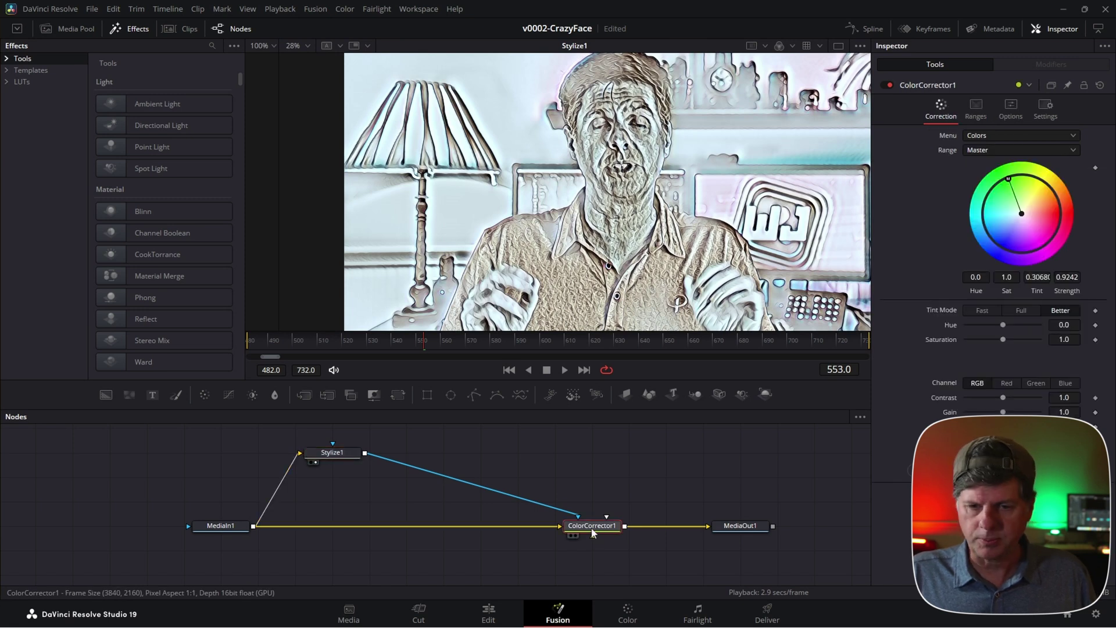
{"action": "key", "text": "1"}
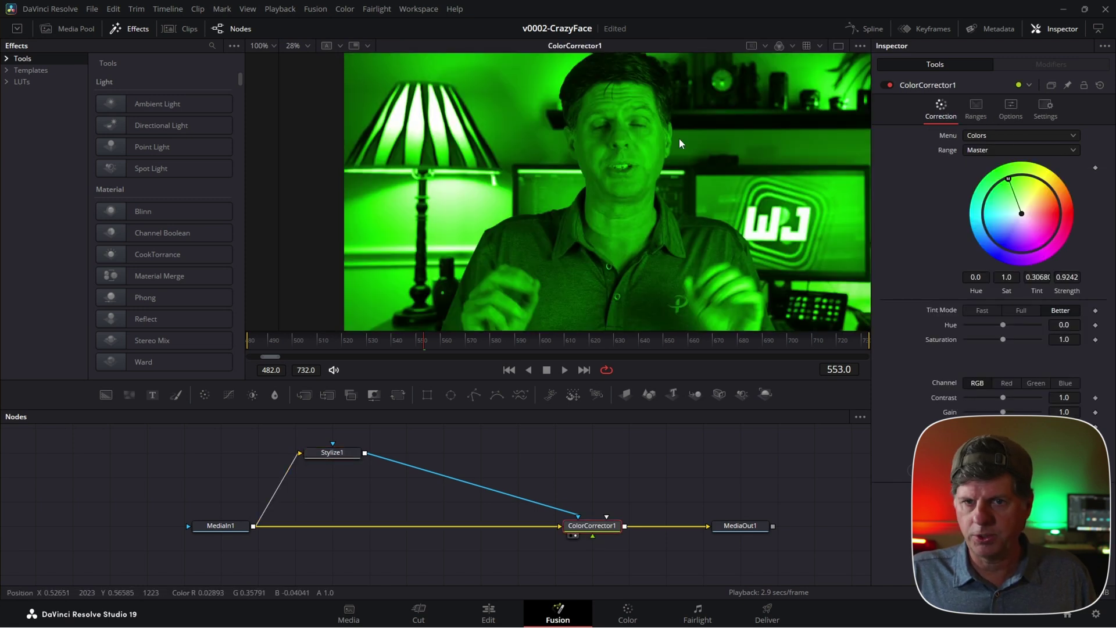
- Set ColorCorrector1's effect mask channel to Luminance and inspect the stylized tint on the face up close
{"action": "left_click", "coordinate": [1044, 109]}
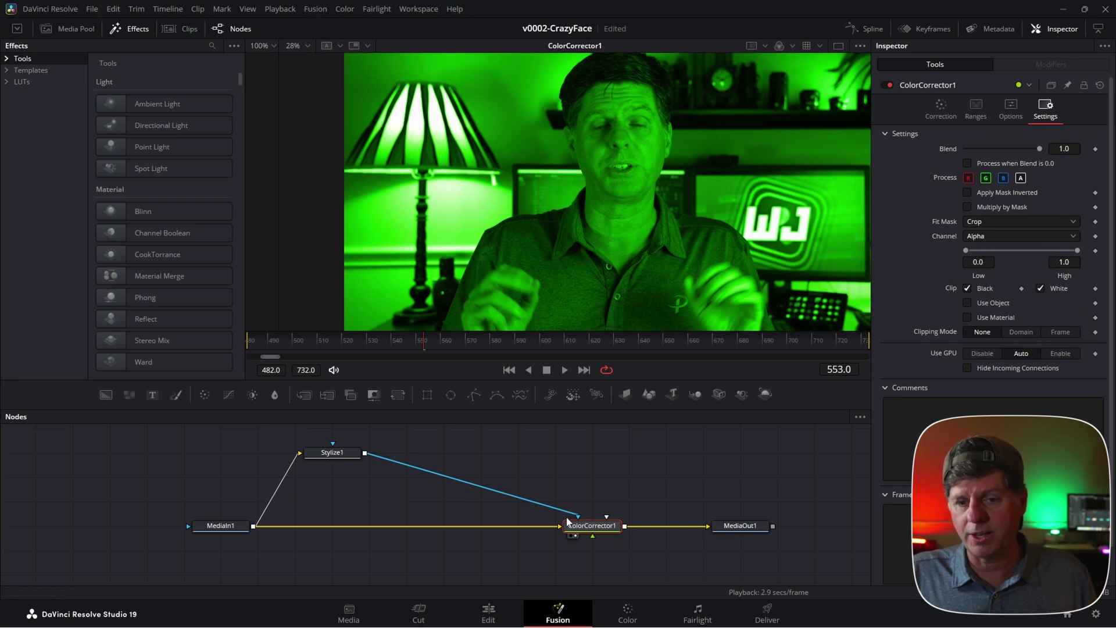
{"action": "left_click", "coordinate": [1008, 235]}
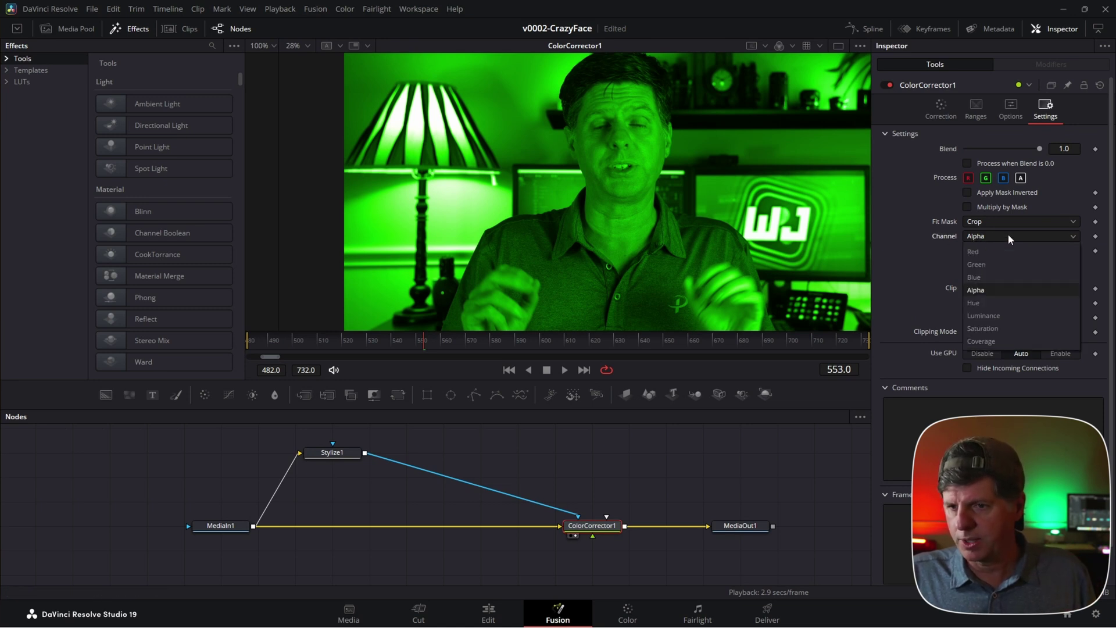
{"action": "left_click", "coordinate": [1002, 313]}
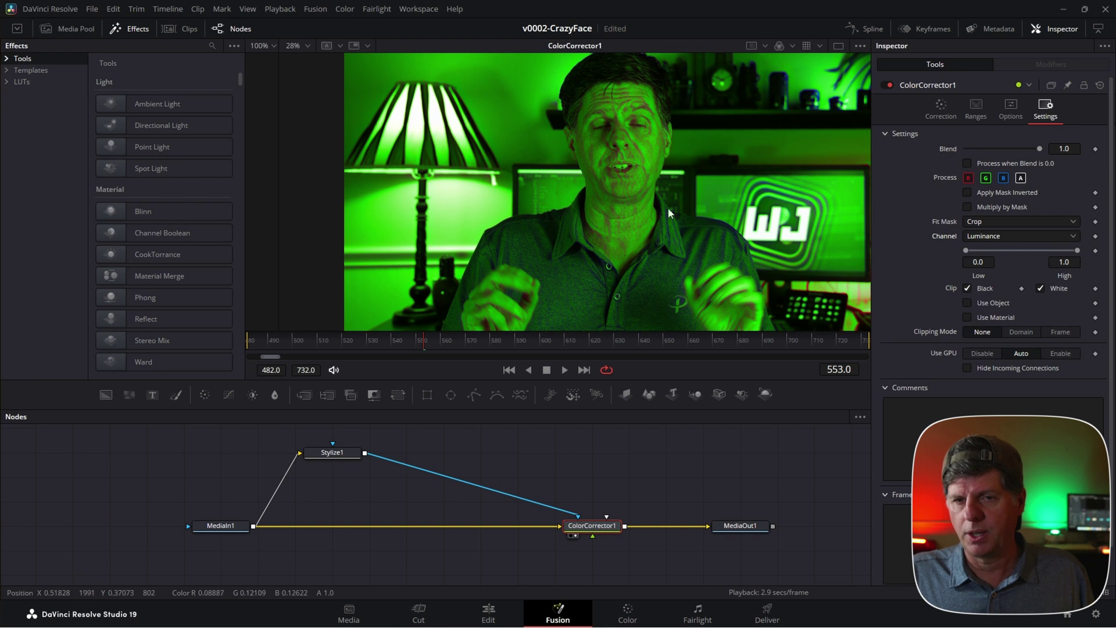
{"action": "scroll", "coordinate": [634, 206], "scroll_direction": "up", "scroll_amount": 5}
{"action": "left_click_drag", "start_coordinate": [643, 172], "coordinate": [638, 293]}
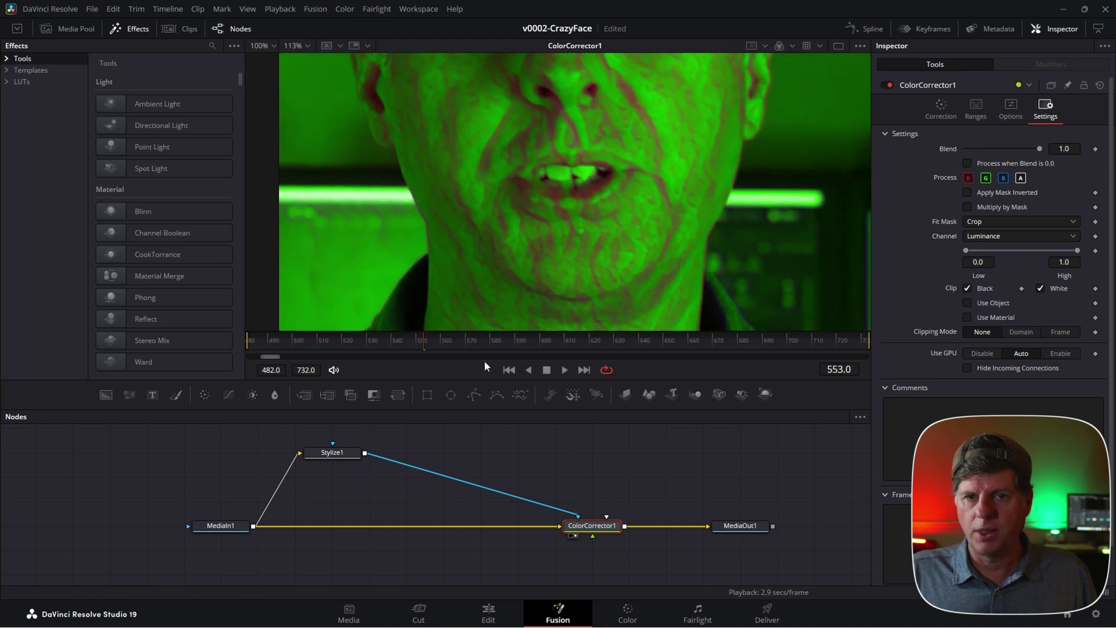
{"action": "scroll", "coordinate": [595, 182], "scroll_direction": "down", "scroll_amount": 4}
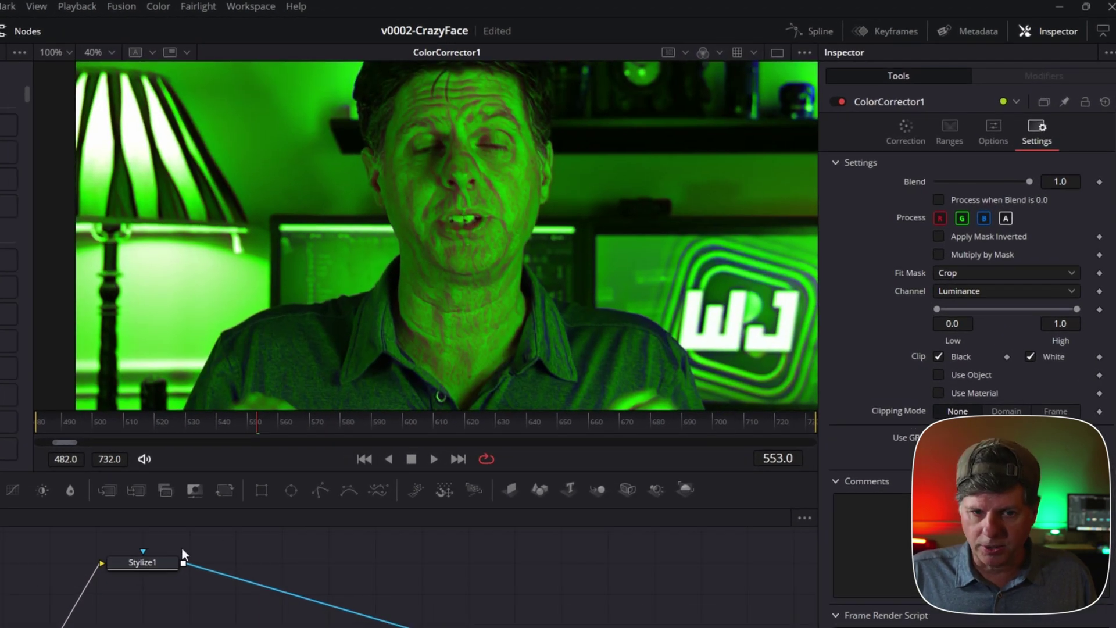
- Try the Mondrian style on Stylize1 with a style scale of 5 and inspect the pattern on the face
{"action": "left_click", "coordinate": [148, 565]}
{"action": "mouse_move", "coordinate": [1006, 182]}
{"action": "left_mouse_down"}
{"action": "mouse_move", "coordinate": [973, 193]}
{"action": "mouse_move", "coordinate": [1012, 184]}
{"action": "left_mouse_up"}
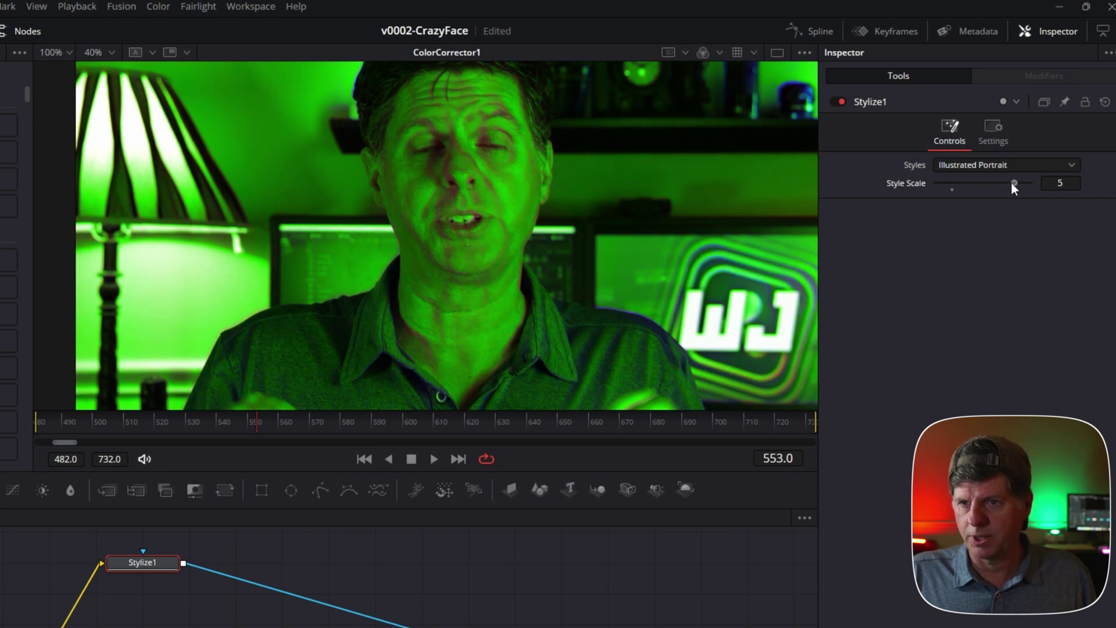
{"action": "left_click", "coordinate": [1004, 164]}
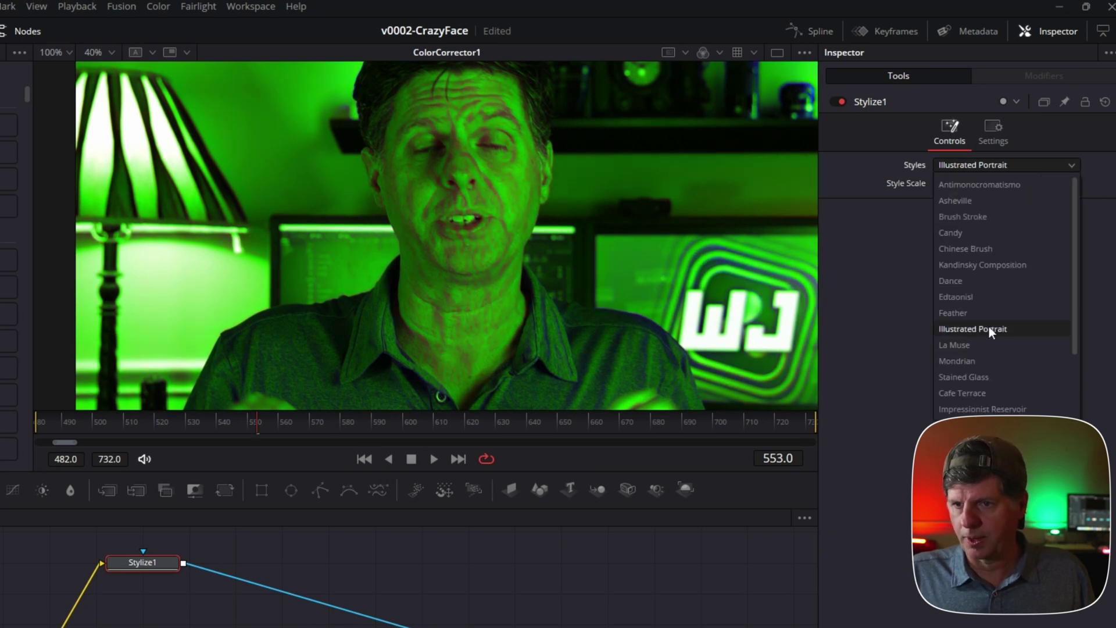
{"action": "left_click", "coordinate": [979, 361]}
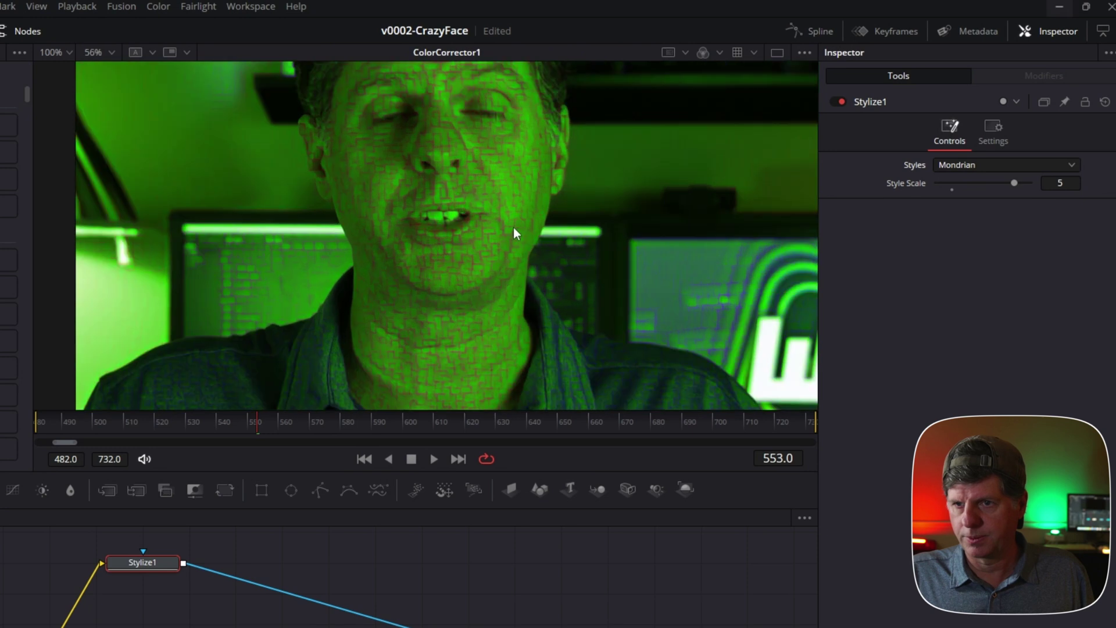
{"action": "scroll", "coordinate": [473, 224], "scroll_direction": "up", "scroll_amount": 3}
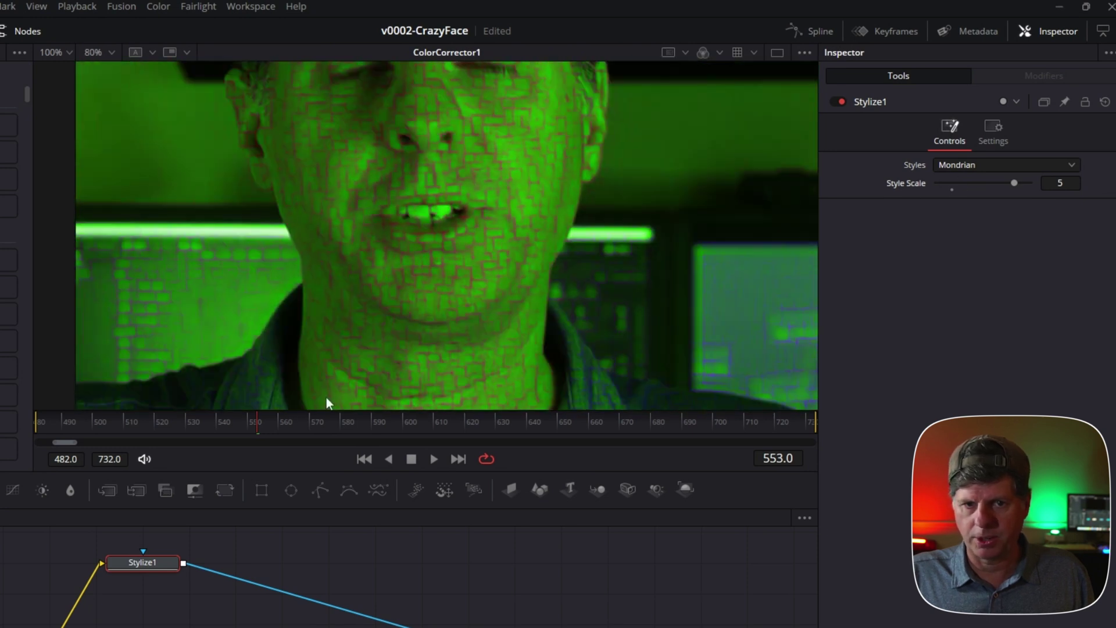
{"action": "key", "text": "space"}
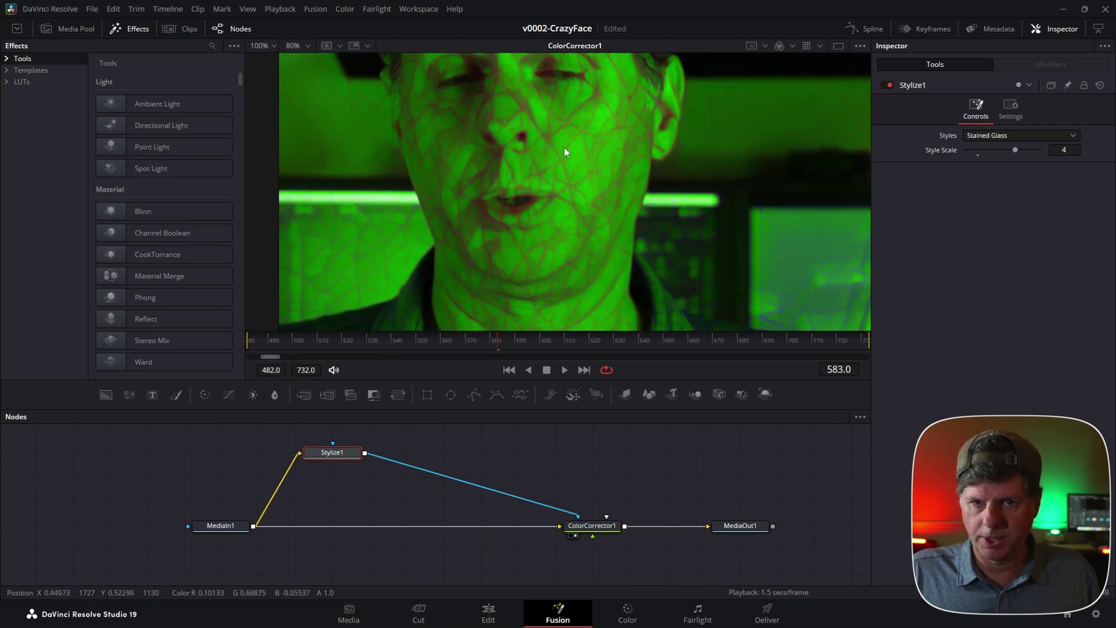
- Try inverting ColorCorrector1's effect mask, preview the clip around frames 528 to 556, and turn the inversion back off
{"action": "left_click", "coordinate": [588, 525]}
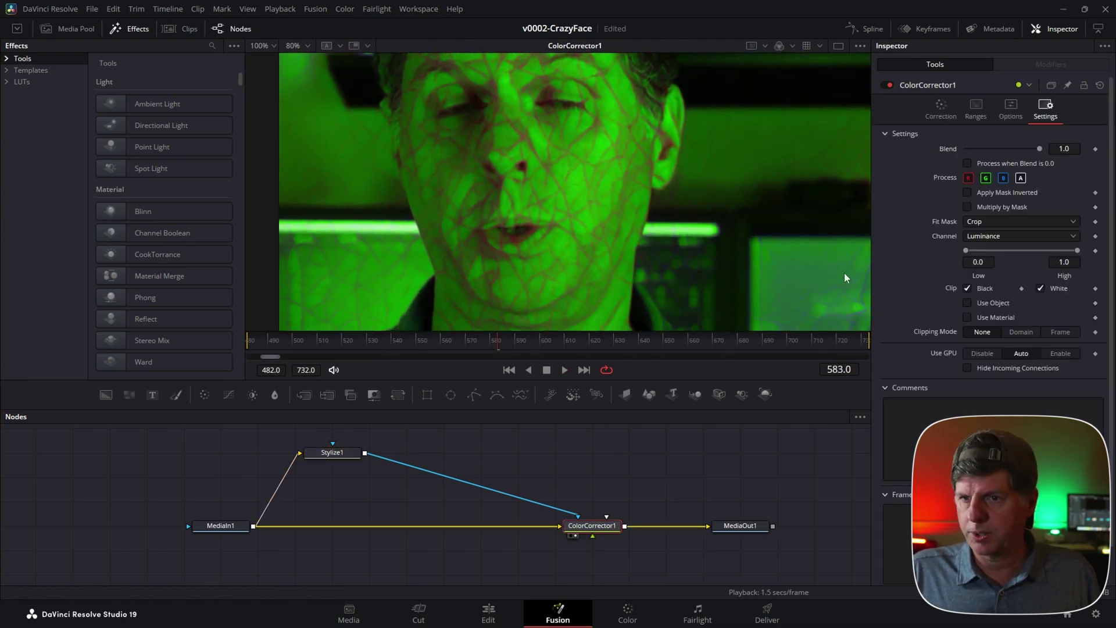
{"action": "left_click", "coordinate": [967, 193]}
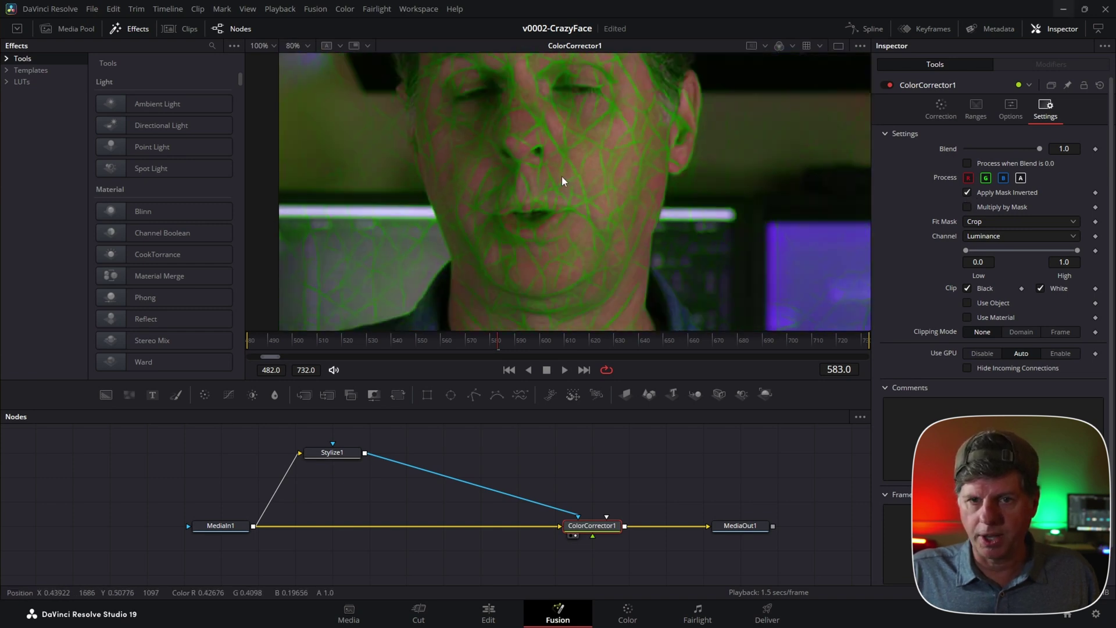
{"action": "scroll", "coordinate": [561, 176], "scroll_direction": "down", "scroll_amount": 2}
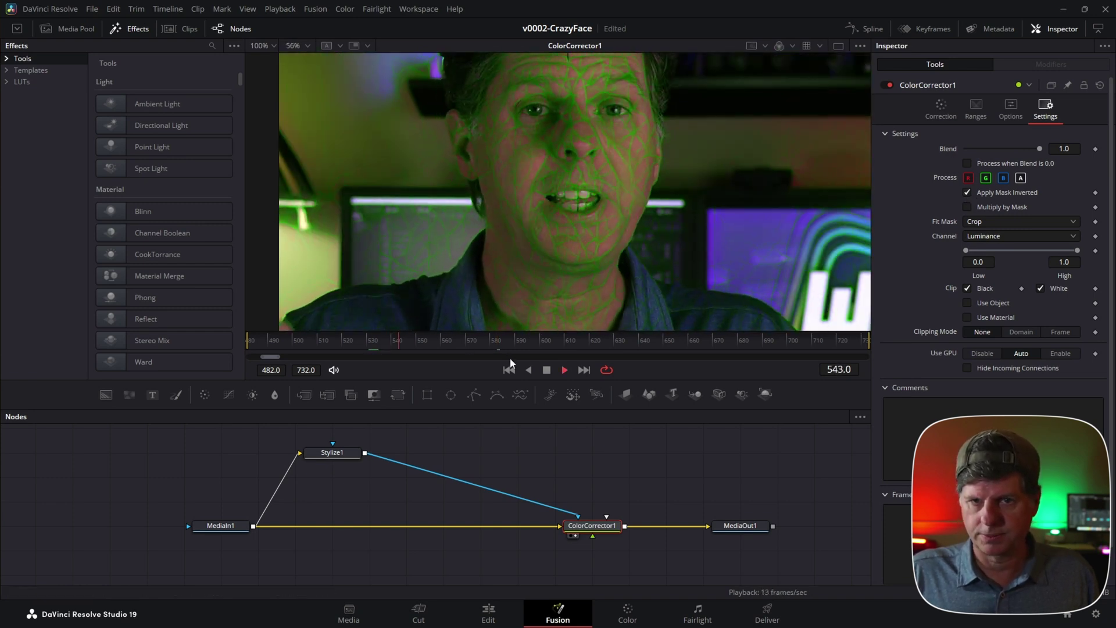
{"action": "scroll", "coordinate": [584, 182], "scroll_direction": "down", "scroll_amount": 2}
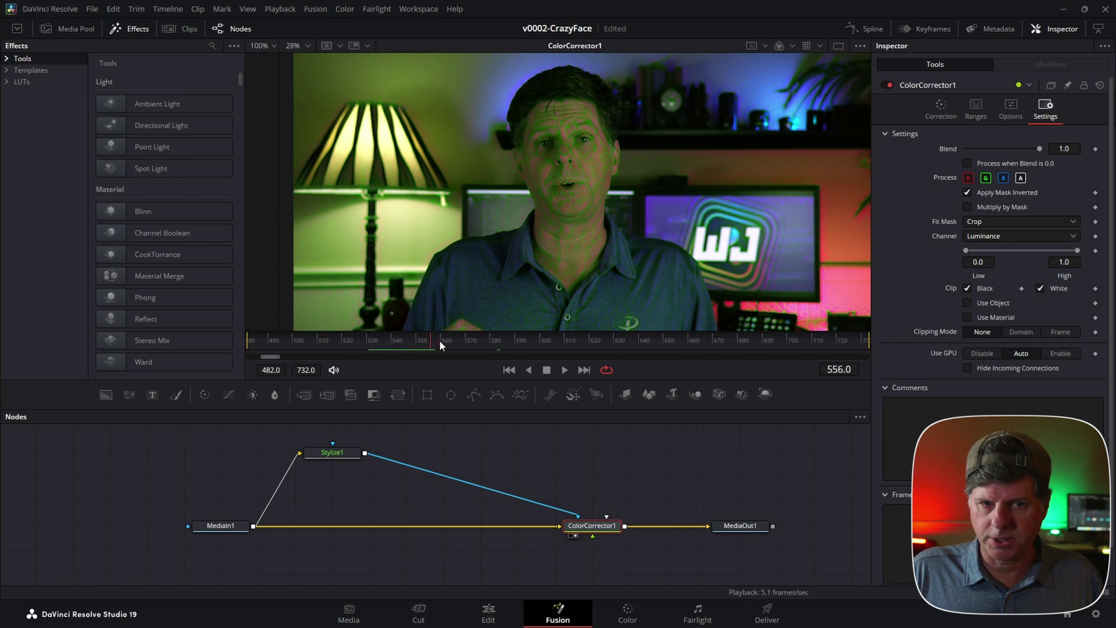
{"action": "left_click_drag", "start_coordinate": [439, 340], "coordinate": [363, 347]}
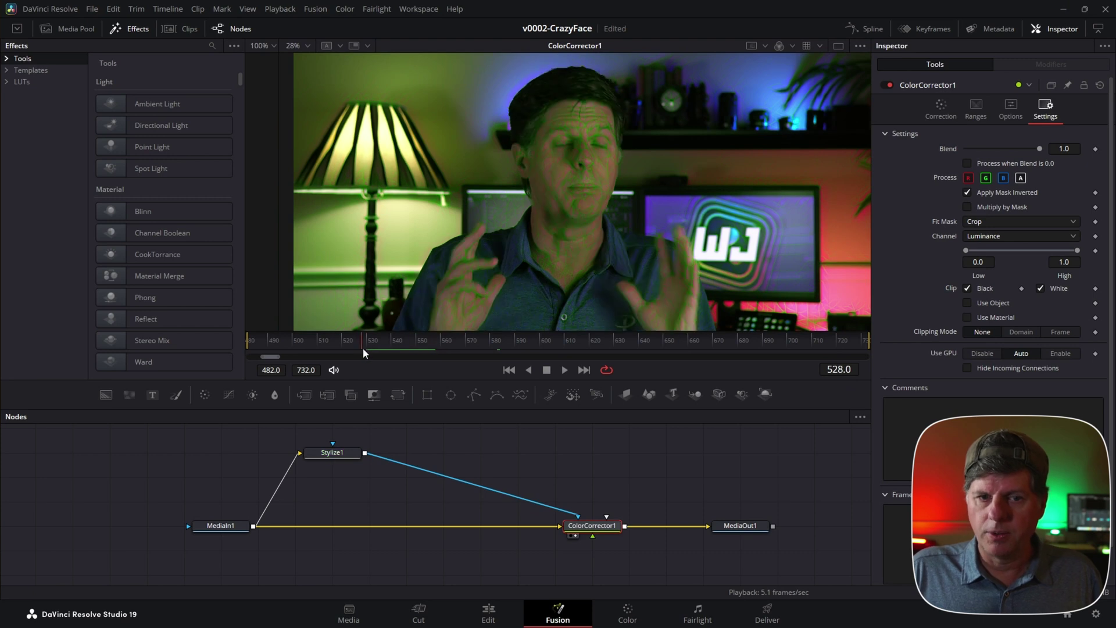
{"action": "left_click", "coordinate": [968, 193]}
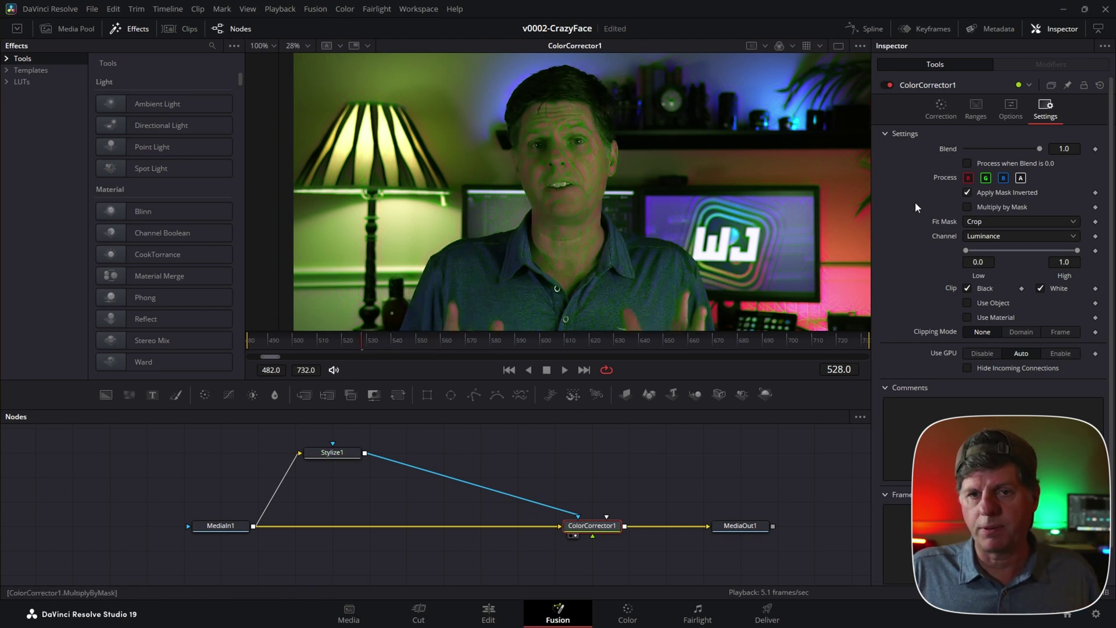
{"action": "left_click", "coordinate": [966, 193]}
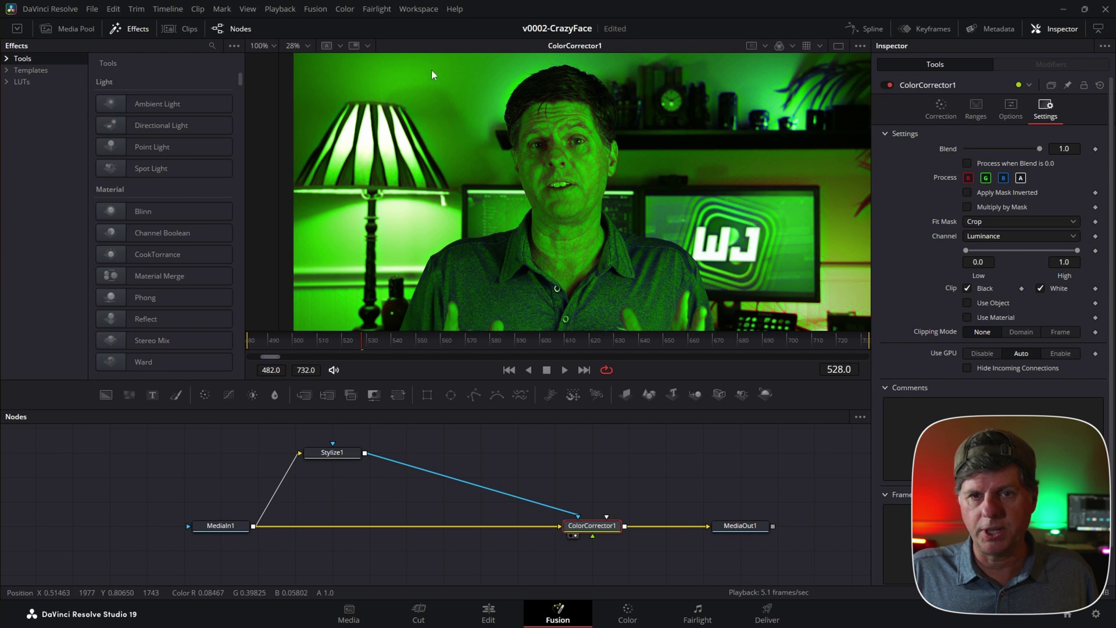
- Examine how the green tint affects the face, shirt and background monitor in ColorCorrector1's output
{"action": "scroll", "coordinate": [734, 200], "scroll_direction": "up", "scroll_amount": 4}
{"action": "scroll", "coordinate": [675, 152], "scroll_direction": "down", "scroll_amount": 2}
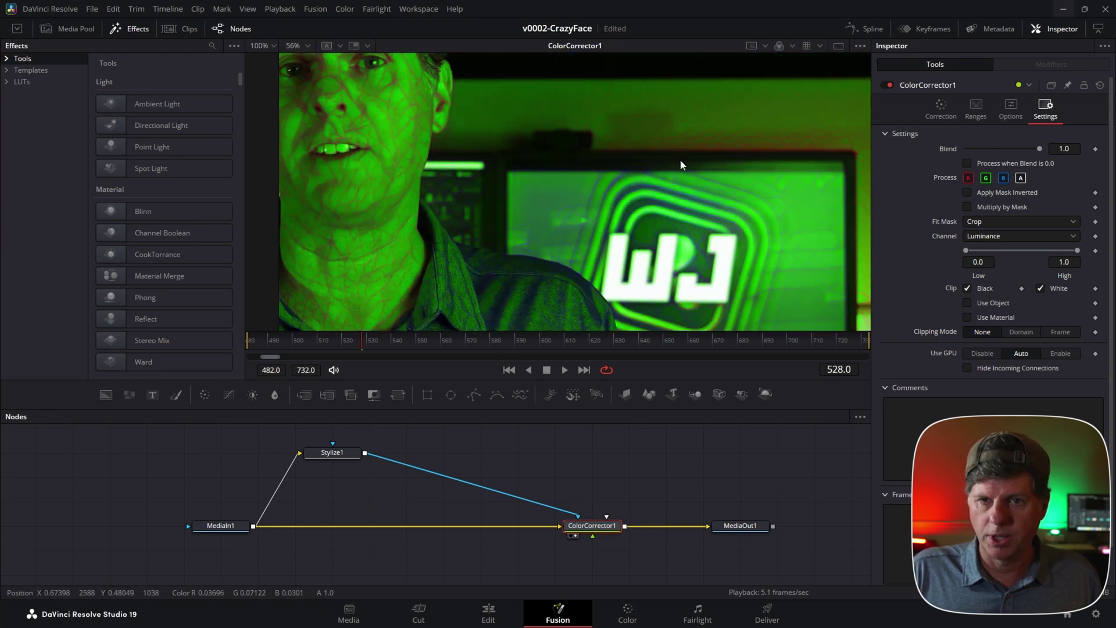
{"action": "scroll", "coordinate": [514, 168], "scroll_direction": "down", "scroll_amount": 4}
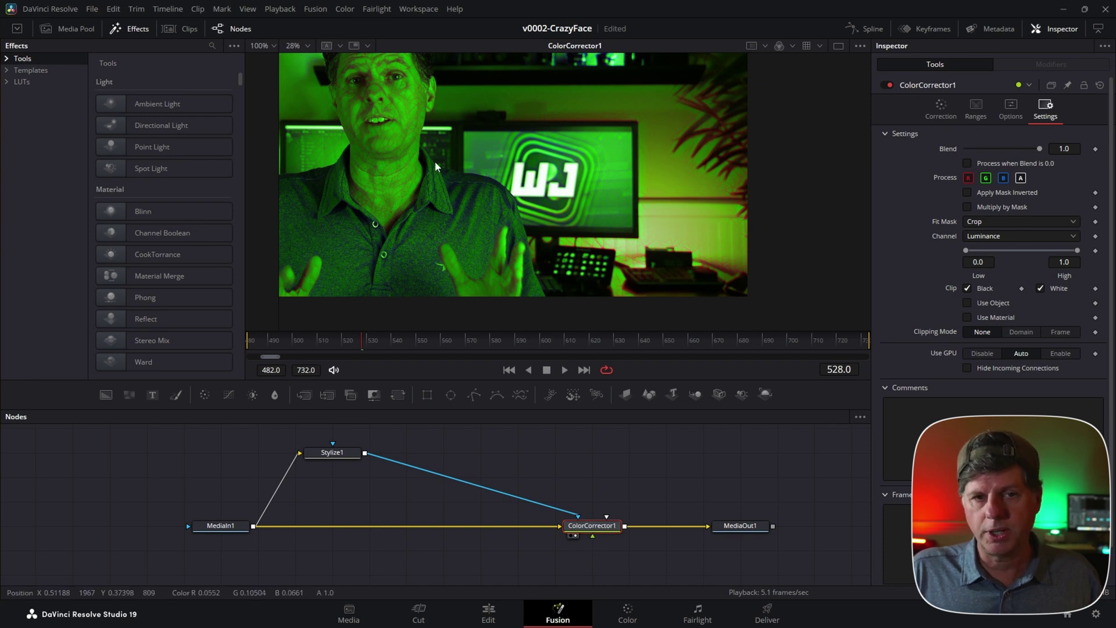
{"action": "scroll", "coordinate": [435, 162], "scroll_direction": "up", "scroll_amount": 2}
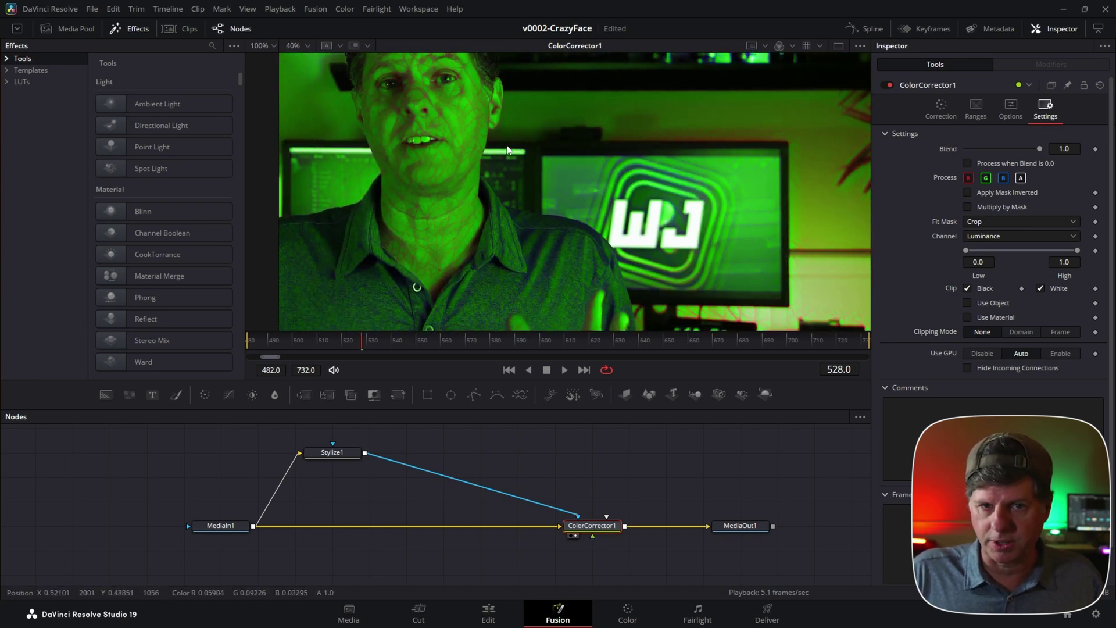
{"action": "scroll", "coordinate": [435, 165], "scroll_direction": "down", "scroll_amount": 2}
{"action": "scroll", "coordinate": [577, 472], "scroll_direction": "down", "scroll_amount": 2}
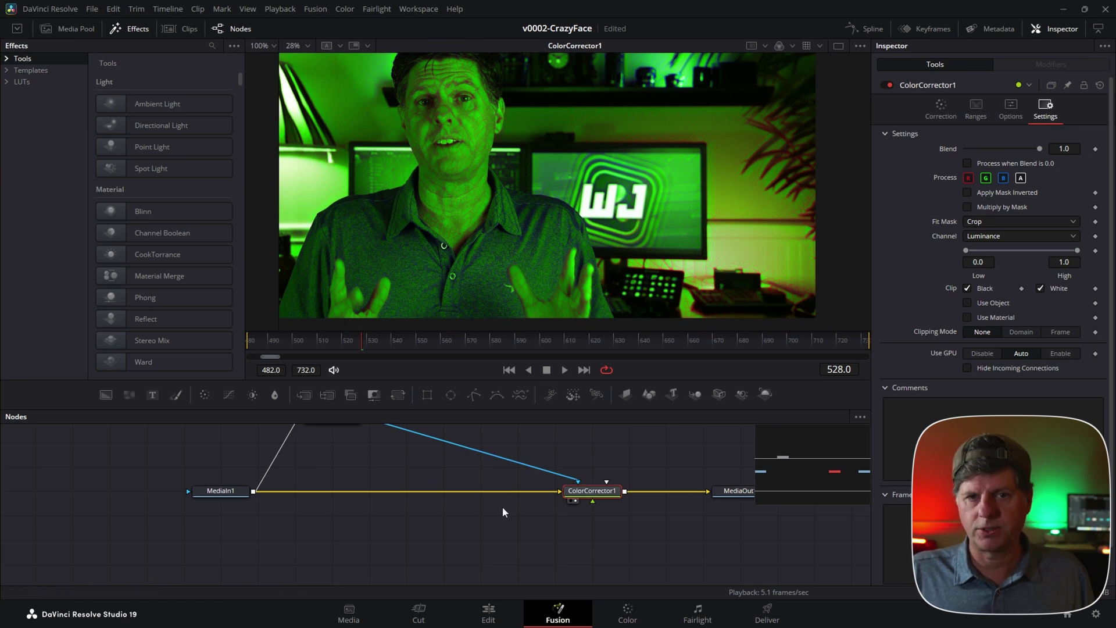
- Add a 3D Keyer node below ColorCorrector1, connect MediaIn1's output to it and show the keyer in the viewer
{"action": "left_click", "coordinate": [551, 542]}
{"action": "key", "text": "shift+space"}
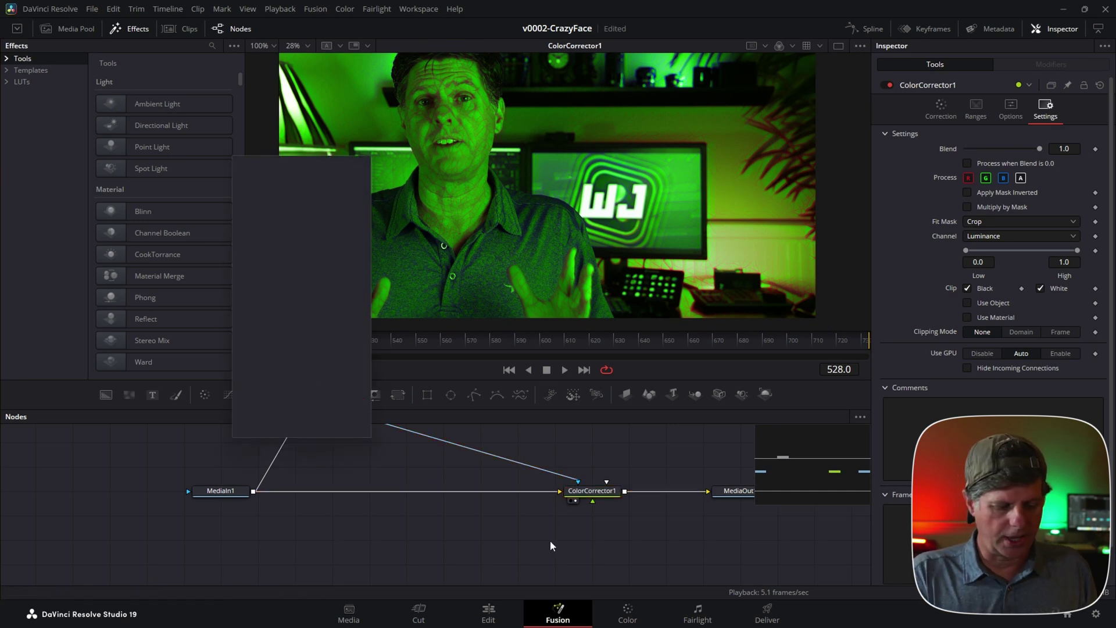
{"action": "type", "text": "e"}
{"action": "key", "text": "BackSpace"}
{"action": "key", "text": "Escape"}
{"action": "key", "text": "shift+space"}
{"action": "type", "text": "dk"}
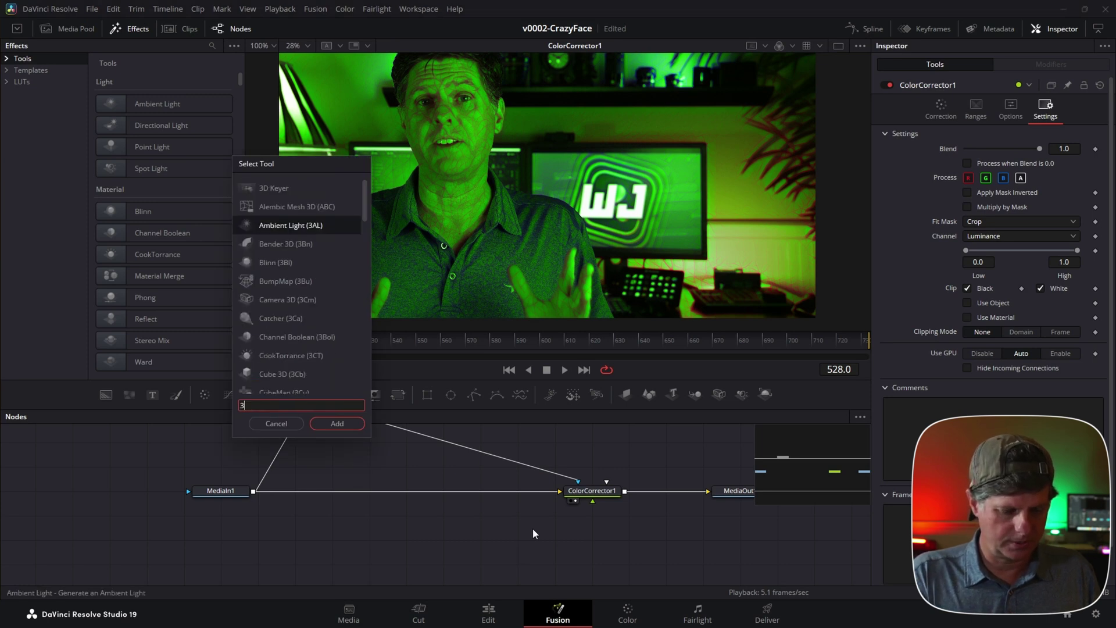
{"action": "key", "text": "Return"}
{"action": "left_click_drag", "start_coordinate": [256, 492], "coordinate": [582, 567]}
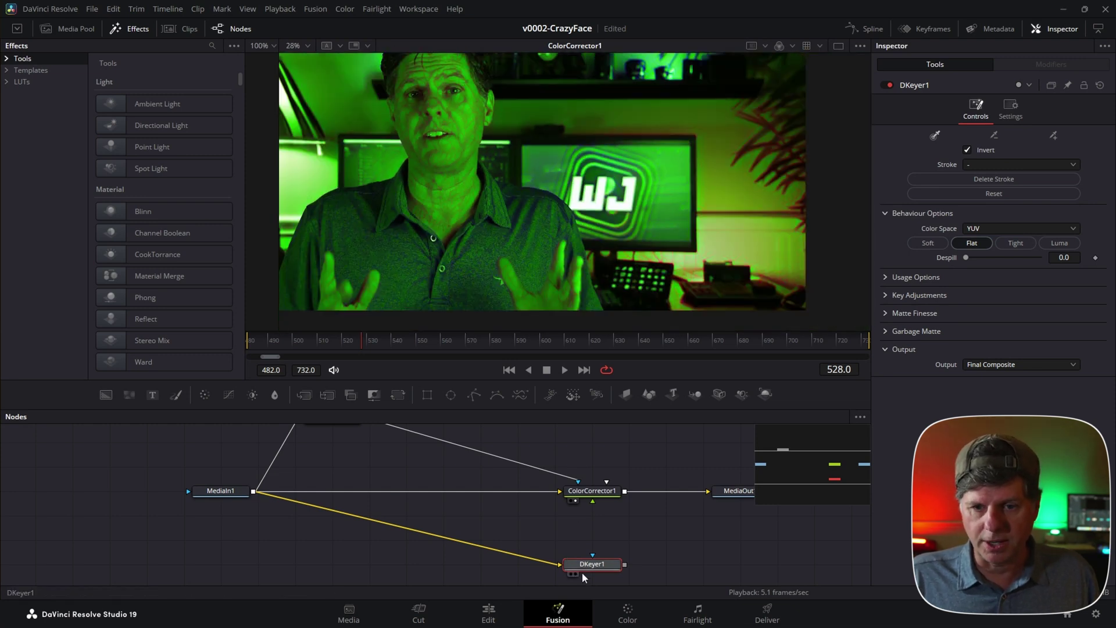
{"action": "key", "text": "1"}
{"action": "scroll", "coordinate": [491, 187], "scroll_direction": "up", "scroll_amount": 2}
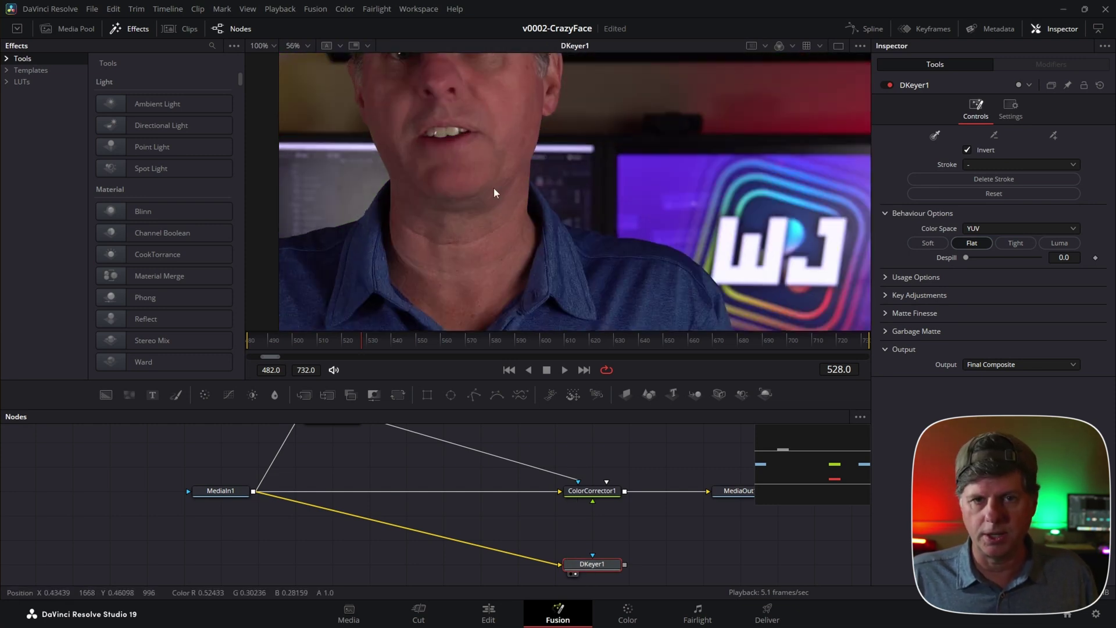
- Enlarge the viewer and sample the skin colour for the 3D Keyer with strokes down the face and neck
{"action": "left_click_drag", "start_coordinate": [480, 380], "coordinate": [480, 445]}
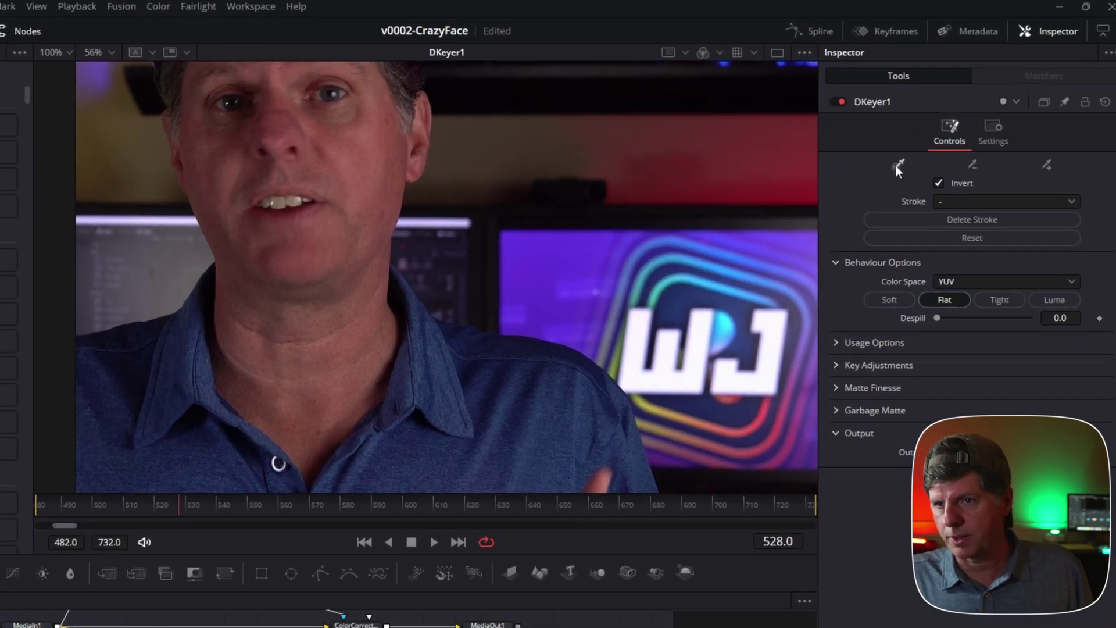
{"action": "scroll", "coordinate": [346, 238], "scroll_direction": "down", "scroll_amount": 2}
{"action": "left_click_drag", "start_coordinate": [324, 124], "coordinate": [323, 236]}
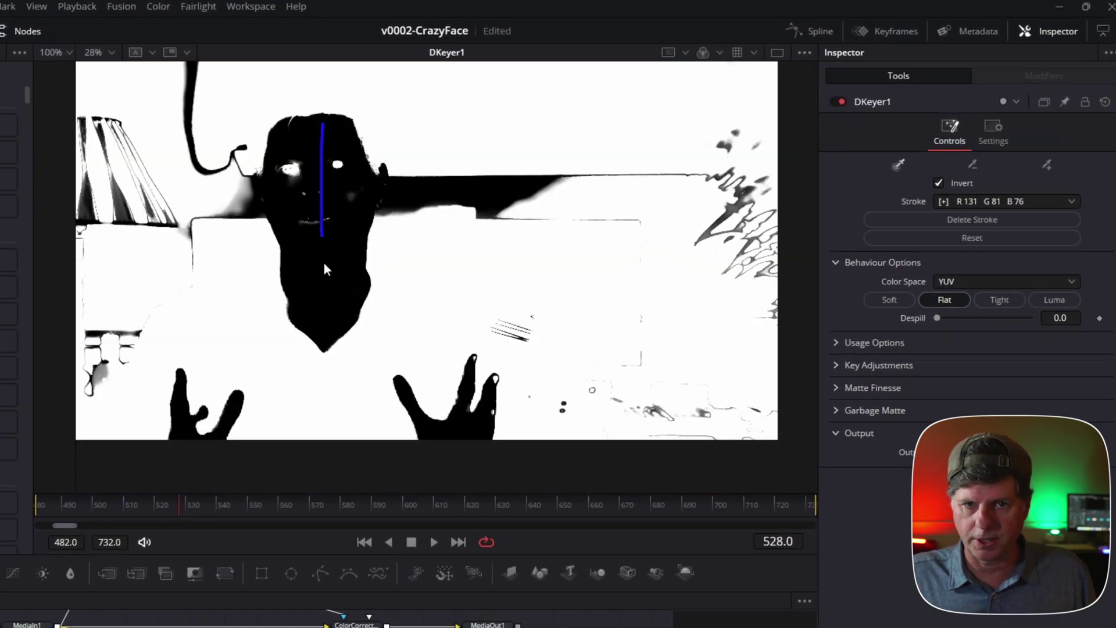
{"action": "left_click_drag", "start_coordinate": [323, 294], "coordinate": [330, 309]}
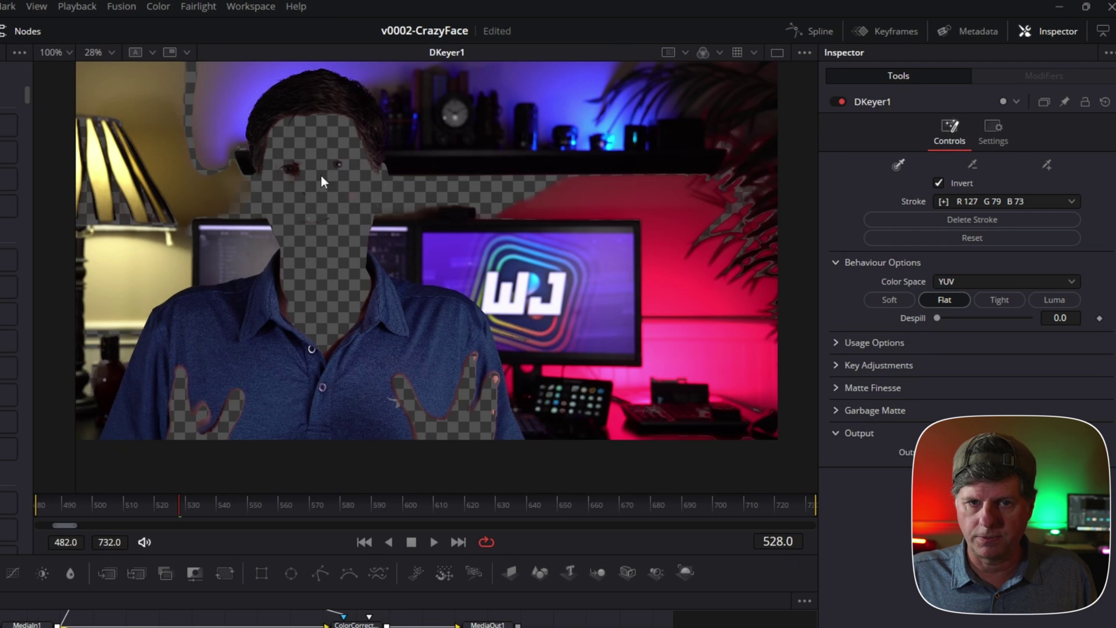
{"action": "scroll", "coordinate": [309, 187], "scroll_direction": "up", "scroll_amount": 2}
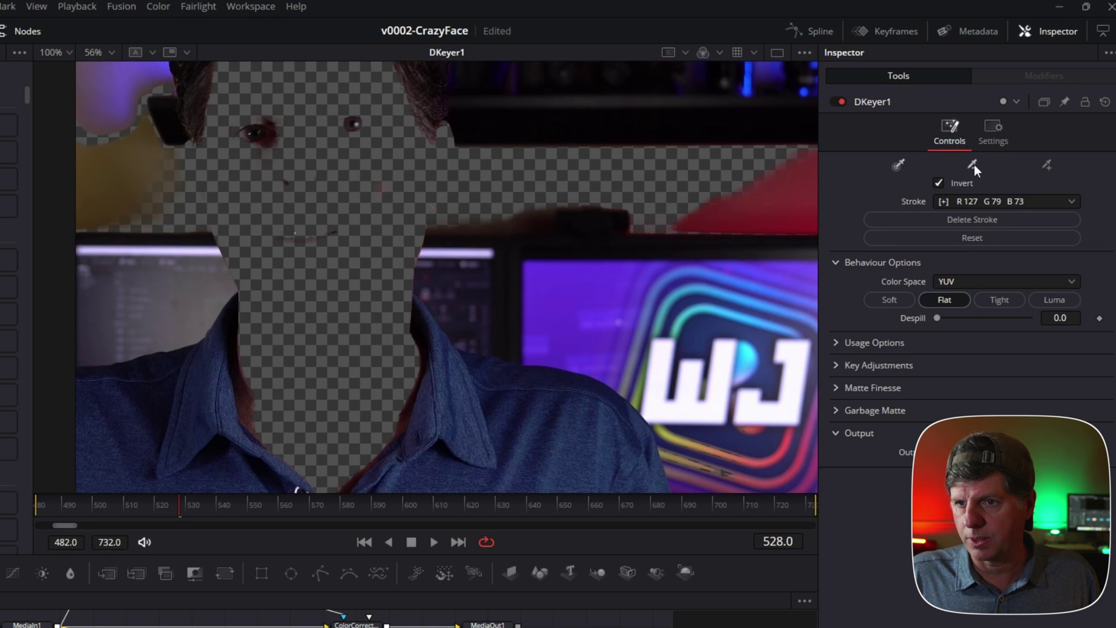
- Subtract the wall areas on both sides of the head from the 3D Keyer's selection with strokes
{"action": "mouse_move", "coordinate": [717, 183]}
{"action": "left_mouse_down"}
{"action": "mouse_move", "coordinate": [530, 175]}
{"action": "mouse_move", "coordinate": [482, 191]}
{"action": "left_mouse_up"}
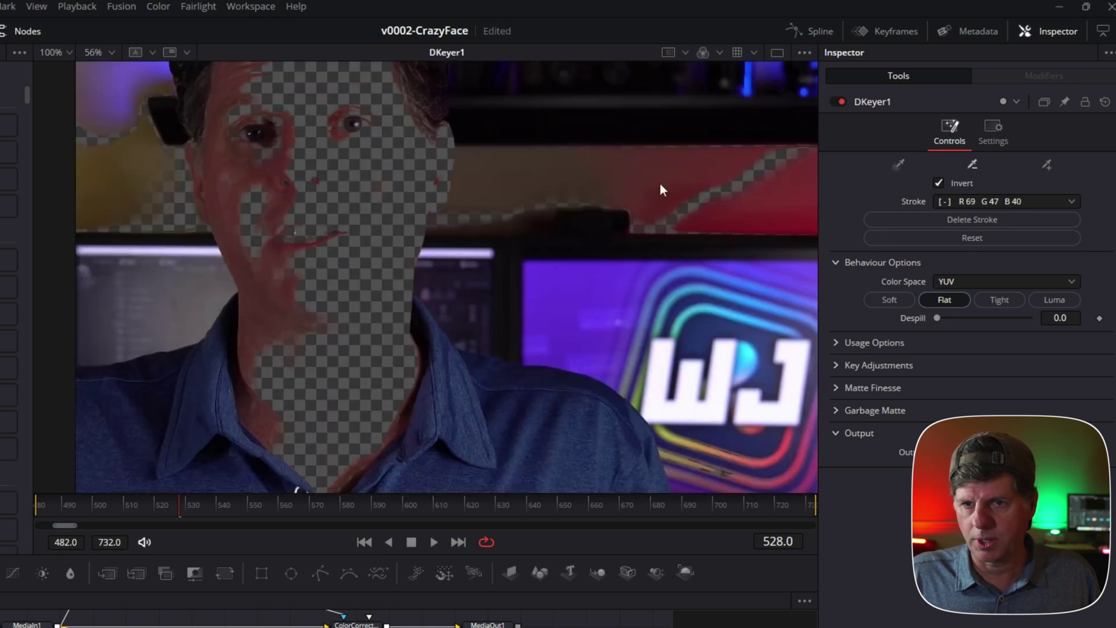
{"action": "mouse_move", "coordinate": [775, 157]}
{"action": "left_mouse_down"}
{"action": "mouse_move", "coordinate": [701, 215]}
{"action": "mouse_move", "coordinate": [652, 228]}
{"action": "mouse_move", "coordinate": [604, 209]}
{"action": "mouse_move", "coordinate": [506, 217]}
{"action": "left_mouse_up"}
{"action": "left_click_drag", "start_coordinate": [174, 206], "coordinate": [157, 221]}
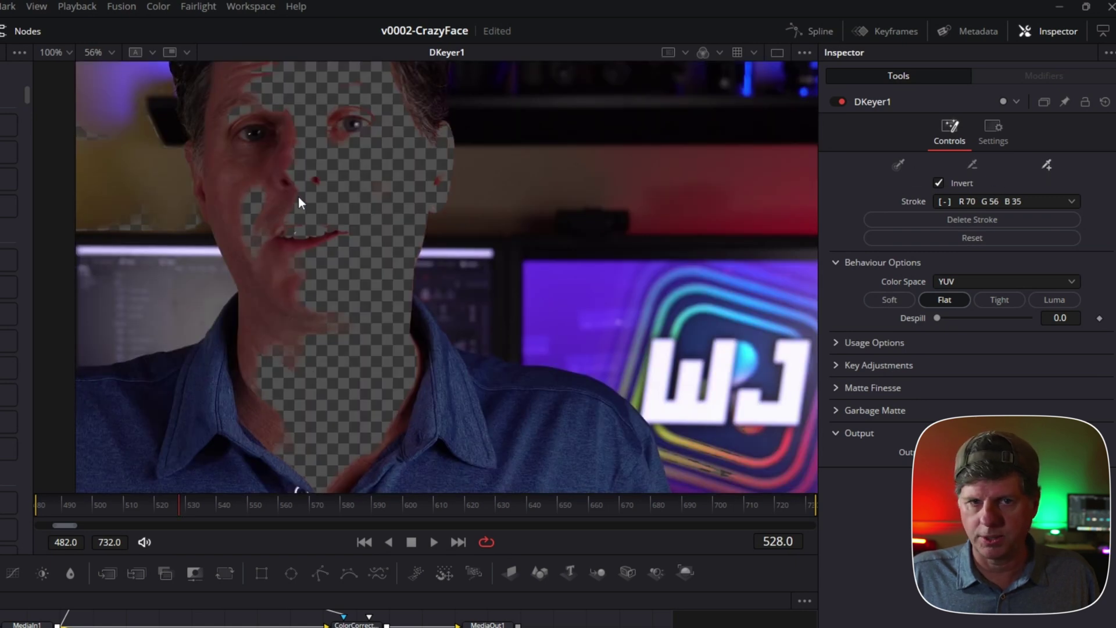
- Add the shadowed side of the face and remaining darker skin tones to the 3D Keyer's selection
{"action": "left_click_drag", "start_coordinate": [230, 92], "coordinate": [273, 284]}
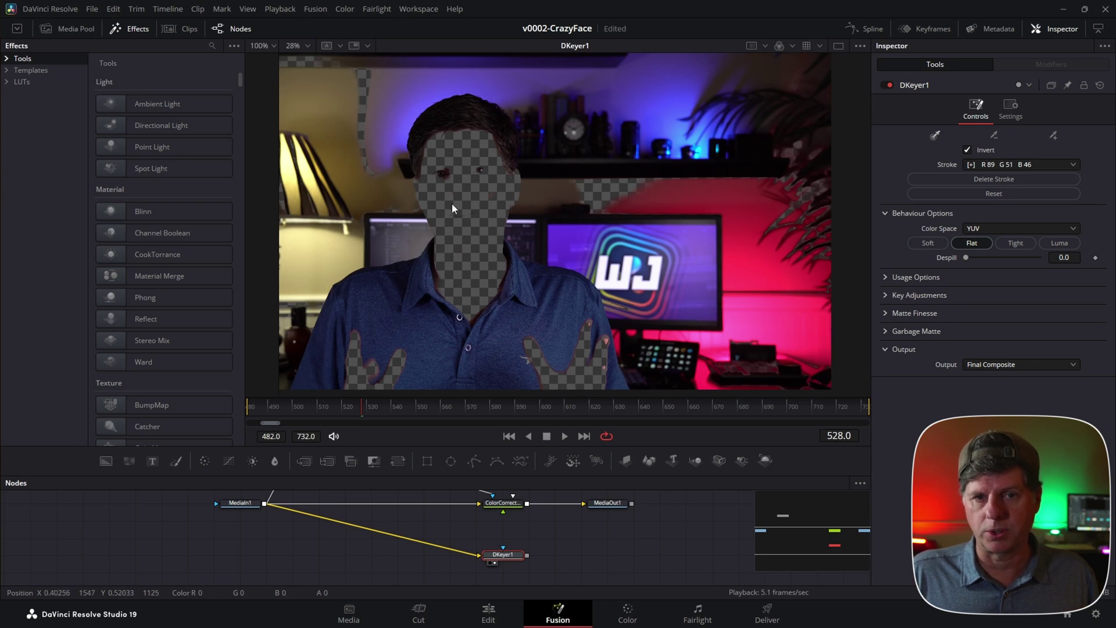
{"action": "scroll", "coordinate": [458, 259], "scroll_direction": "up", "scroll_amount": 5}
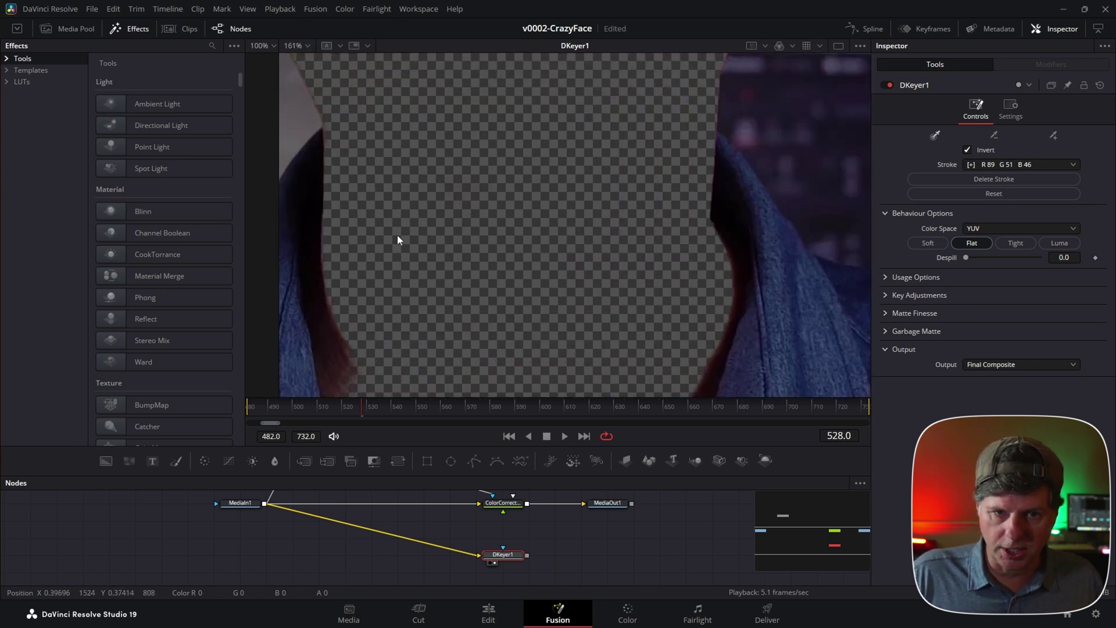
{"action": "left_click_drag", "start_coordinate": [381, 190], "coordinate": [445, 210]}
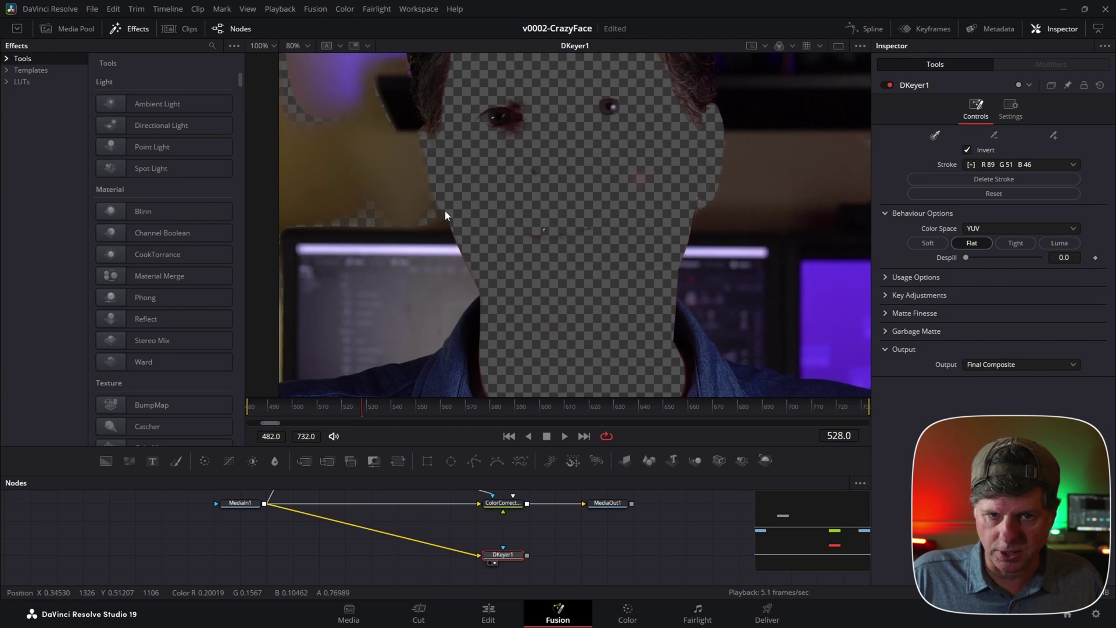
{"action": "left_click", "coordinate": [1051, 138]}
{"action": "left_click", "coordinate": [342, 184]}
{"action": "left_click", "coordinate": [386, 163]}
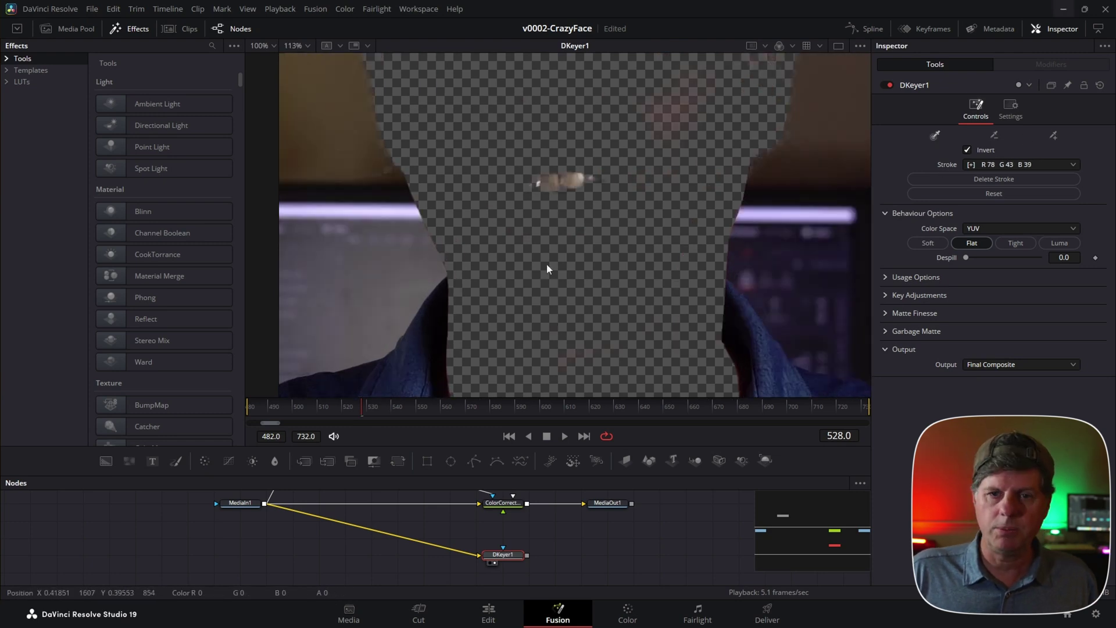
- Enlarge the node area and move the DKeyer1 node further down to leave space beneath ColorCorrector1
{"action": "scroll", "coordinate": [546, 263], "scroll_direction": "down", "scroll_amount": 3}
{"action": "left_click", "coordinate": [545, 239]}
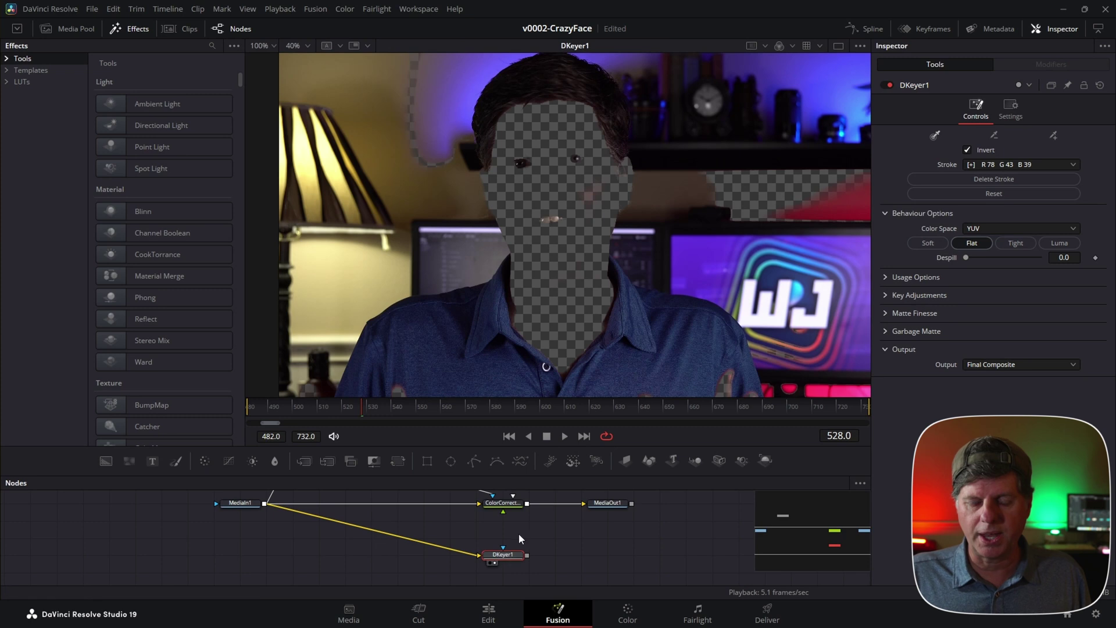
{"action": "scroll", "coordinate": [518, 532], "scroll_direction": "up", "scroll_amount": 2}
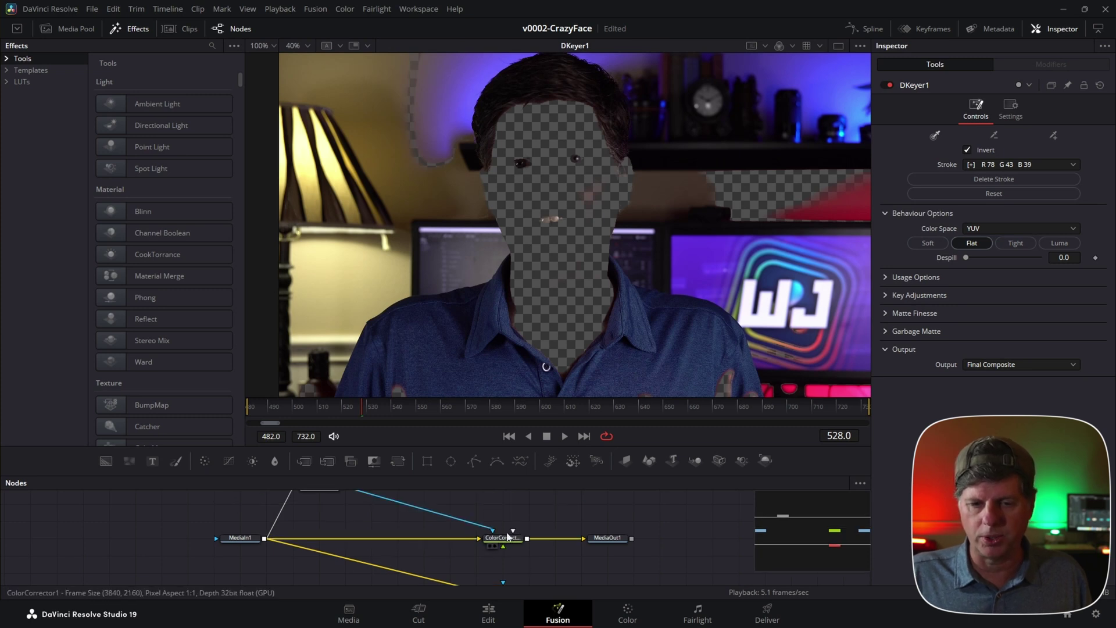
{"action": "left_click_drag", "start_coordinate": [526, 474], "coordinate": [523, 329]}
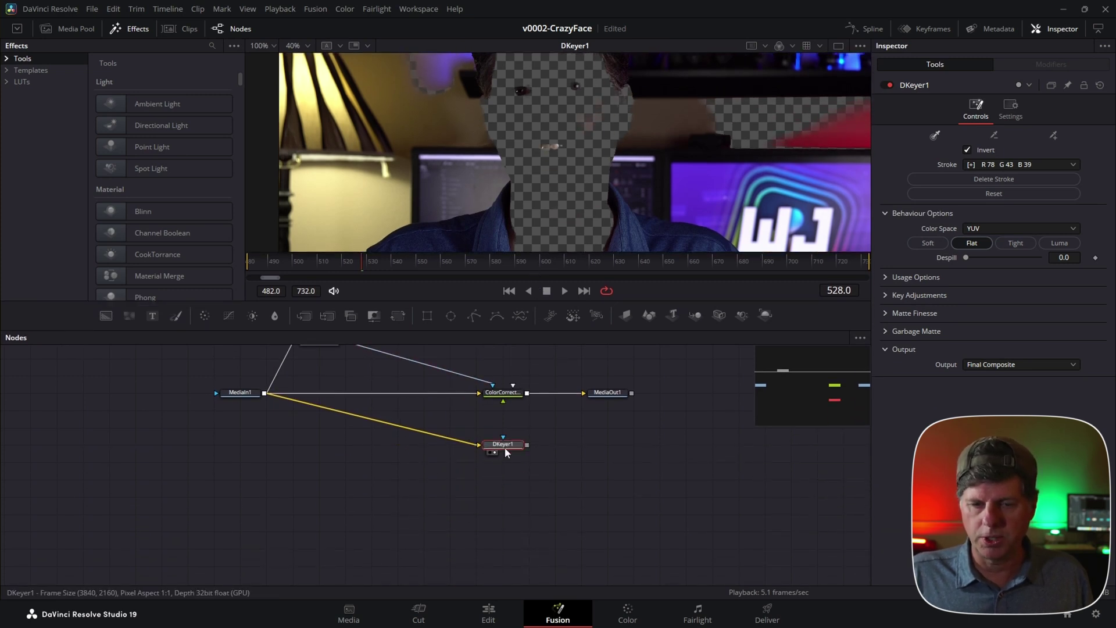
{"action": "left_click_drag", "start_coordinate": [505, 447], "coordinate": [503, 484]}
- Add an unconnected Brightness / Contrast node between ColorCorrector1 and DKeyer1 and show it in the viewer
{"action": "left_click", "coordinate": [504, 393]}
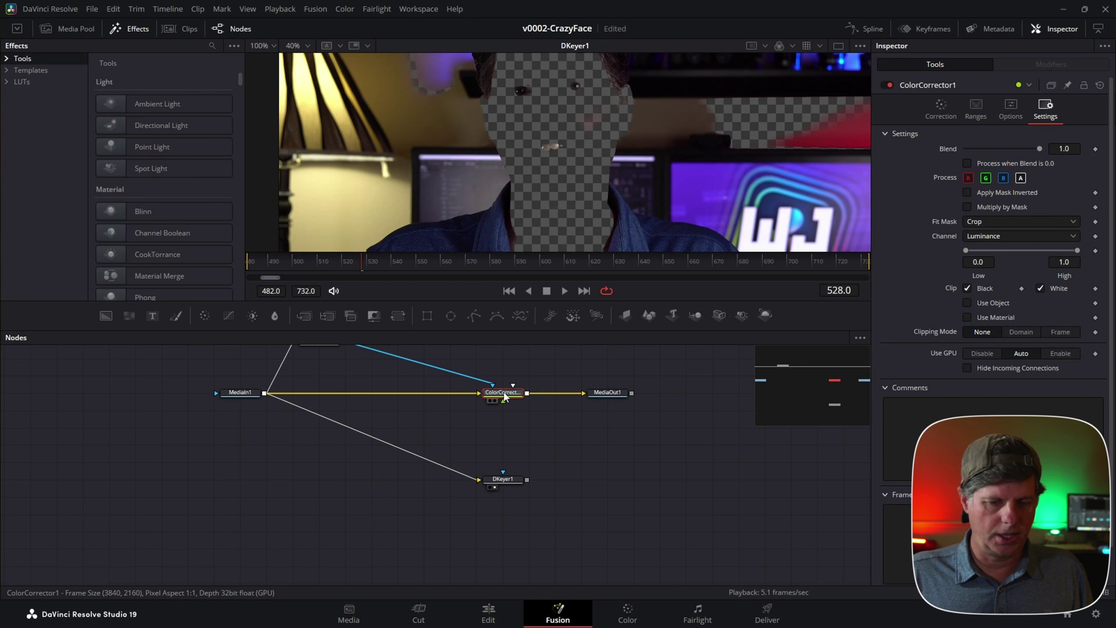
{"action": "left_click", "coordinate": [489, 445]}
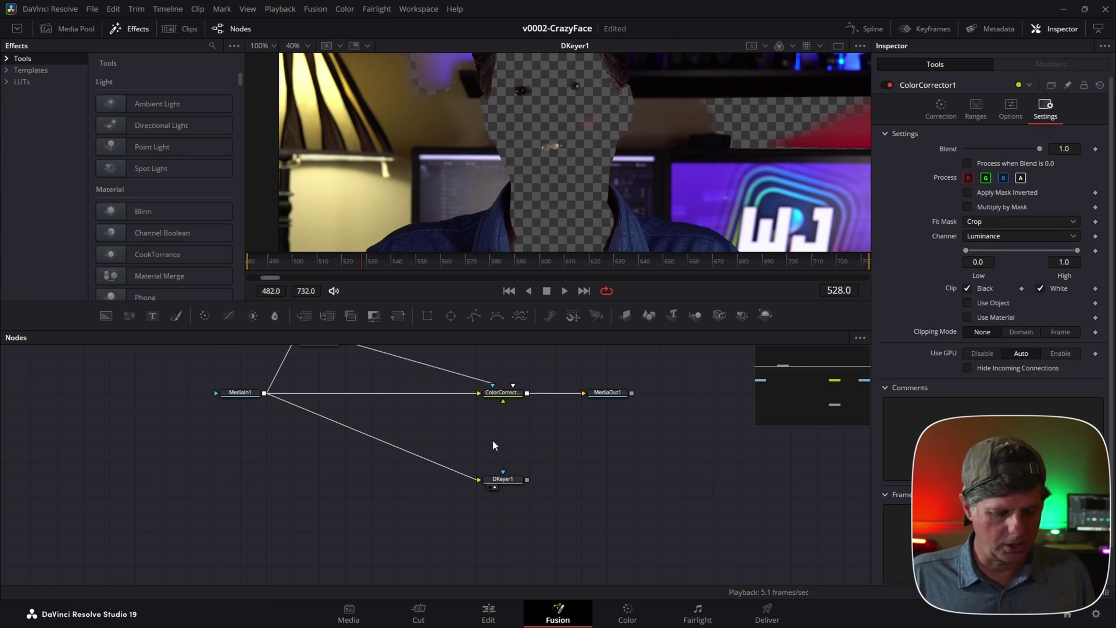
{"action": "key", "text": "shift+space"}
{"action": "type", "text": "bri"}
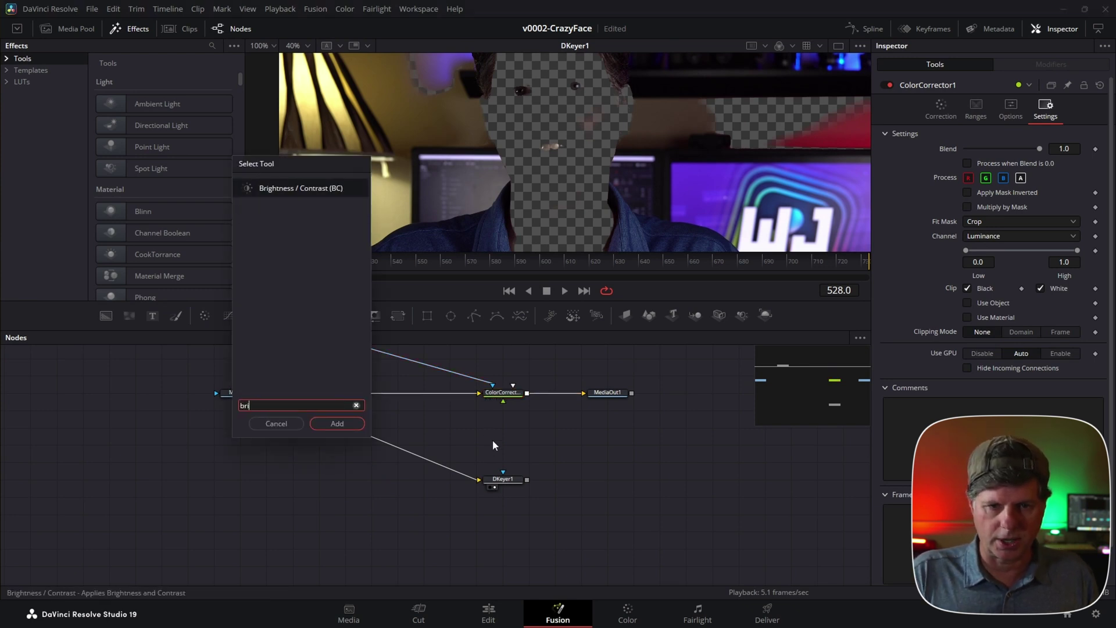
{"action": "key", "text": "Return"}
{"action": "key", "text": "1"}
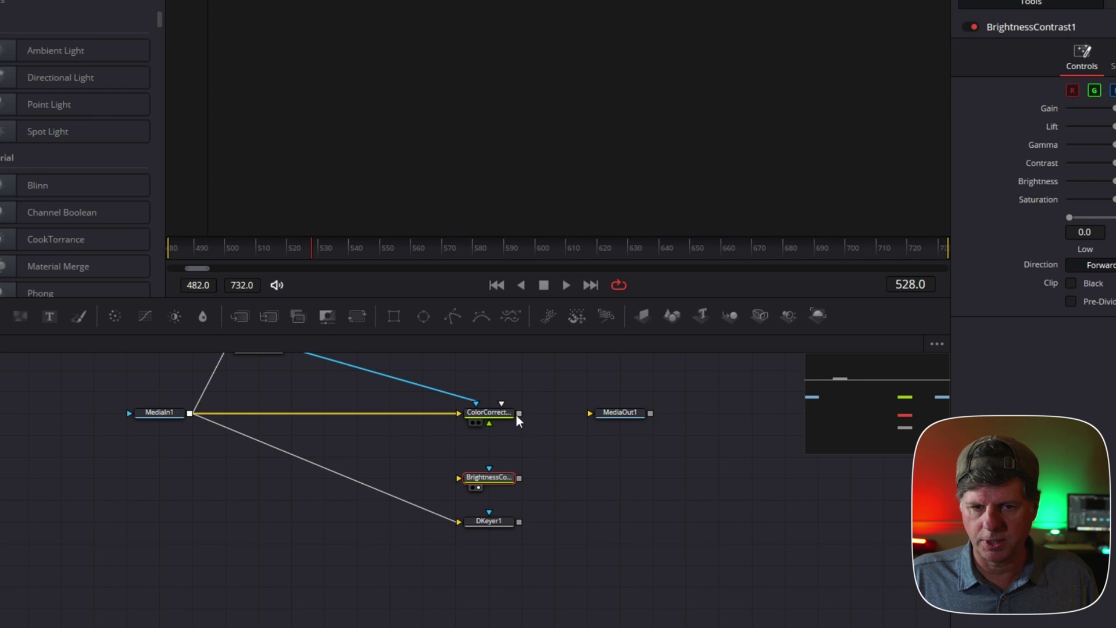
- Route ColorCorrector1 through BrightnessContrast1 to MediaOut1, connect DKeyer1 as the Brightness / Contrast mask, and view BrightnessContrast1
{"action": "left_click_drag", "start_coordinate": [518, 418], "coordinate": [708, 476]}
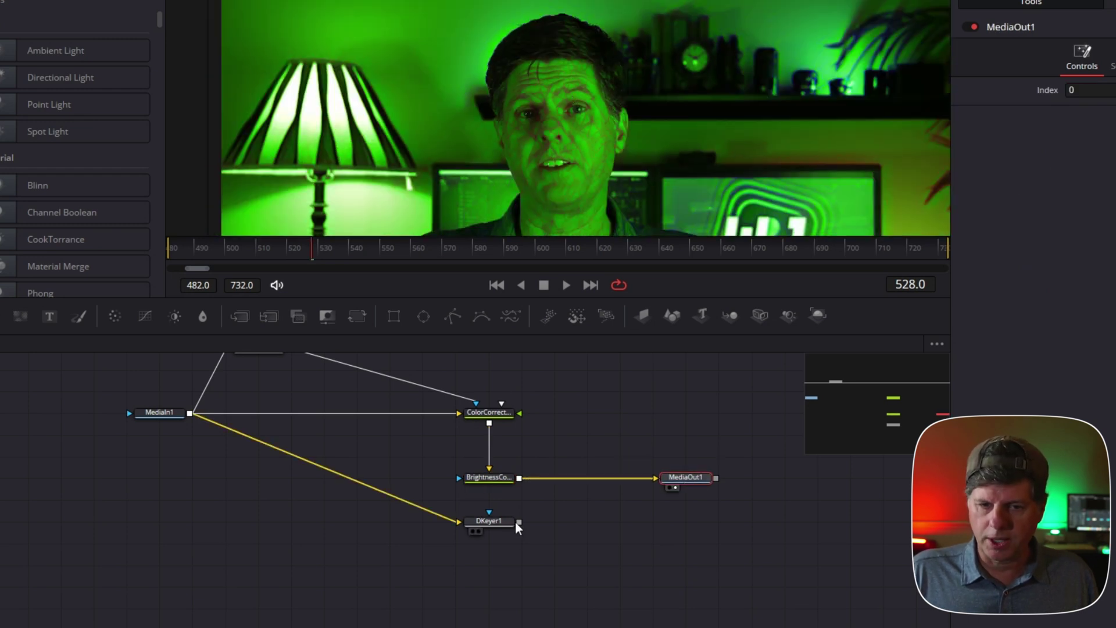
{"action": "left_click_drag", "start_coordinate": [518, 522], "coordinate": [480, 447]}
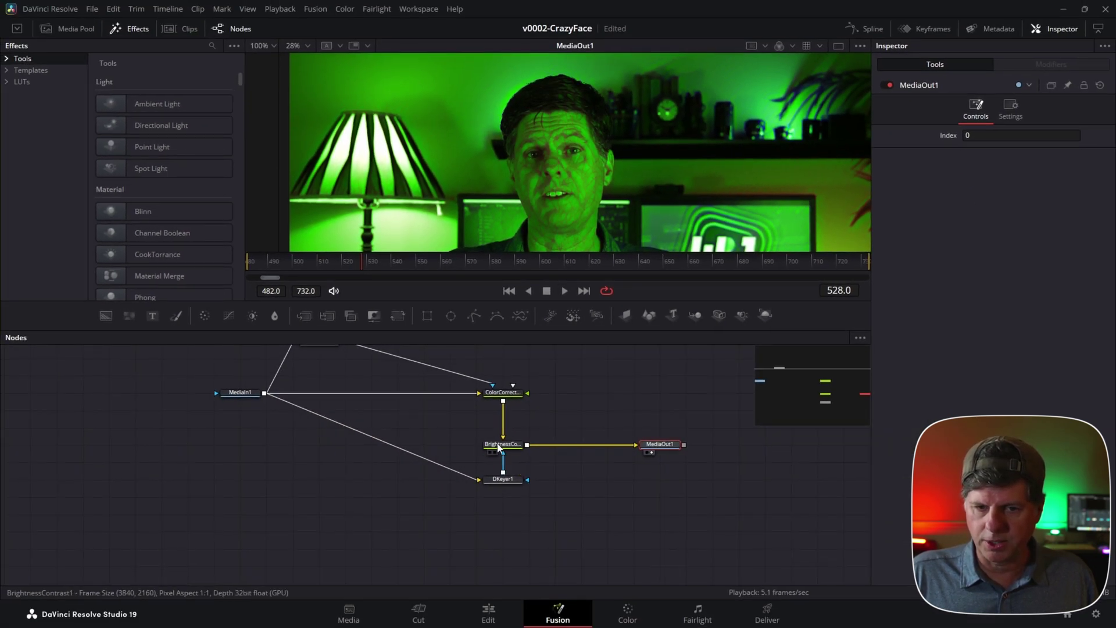
{"action": "left_click", "coordinate": [502, 444]}
{"action": "key", "text": "1"}
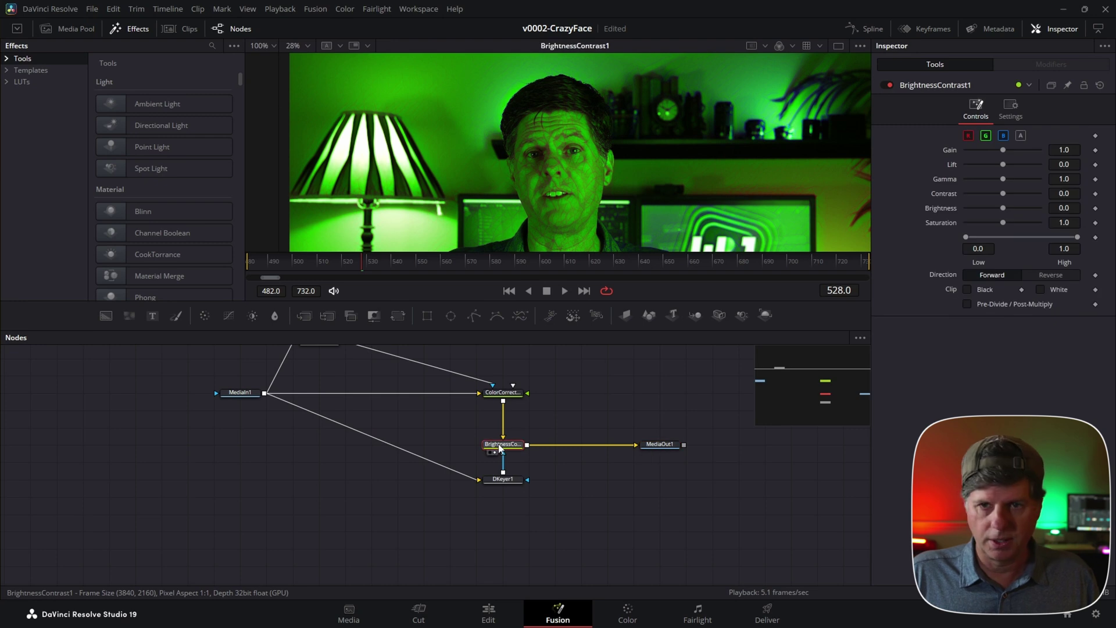
- Enable the alpha channel in BrightnessContrast1 and lower its Gain to 0.0 to cut out the area outside the skin
{"action": "left_click", "coordinate": [1020, 138]}
{"action": "left_click_drag", "start_coordinate": [1003, 153], "coordinate": [969, 151]}
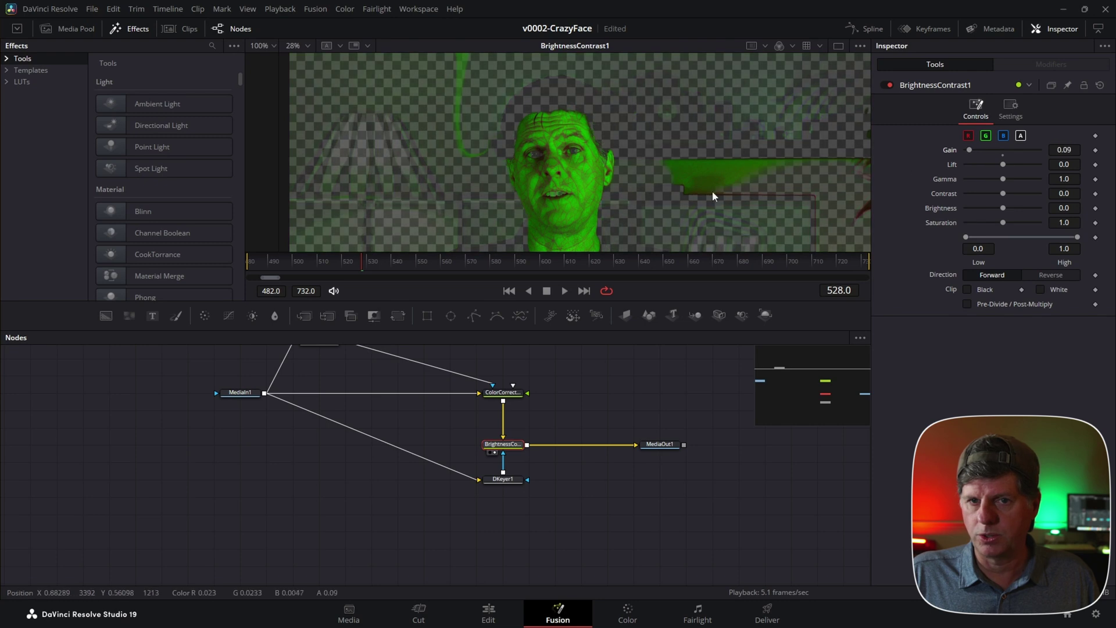
{"action": "left_click_drag", "start_coordinate": [581, 302], "coordinate": [581, 399]}
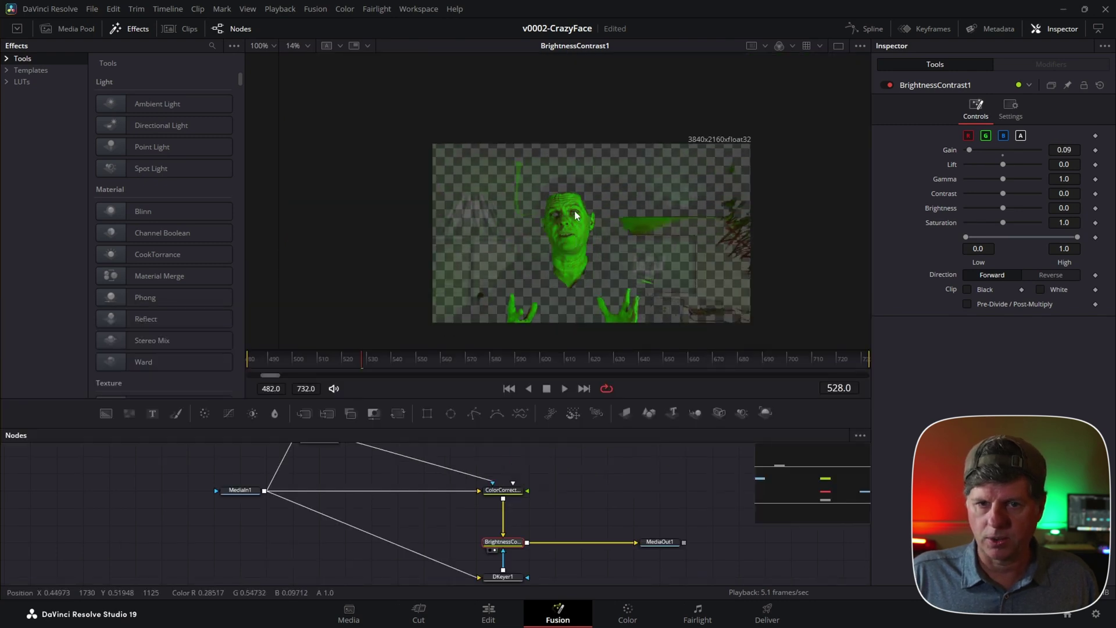
{"action": "left_click_drag", "start_coordinate": [969, 150], "coordinate": [958, 152]}
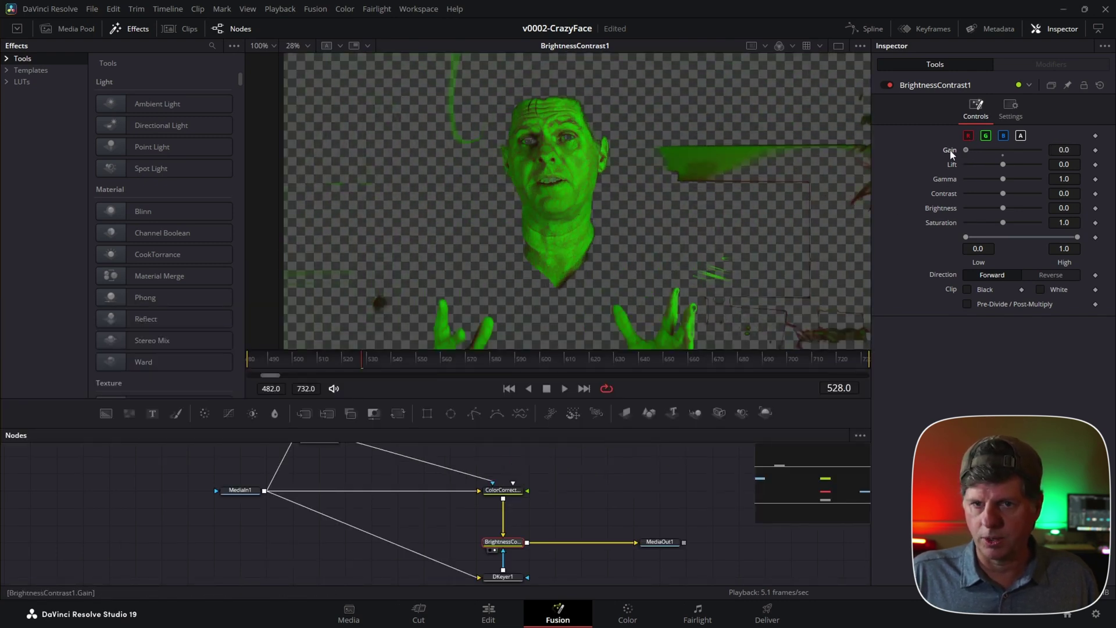
- Move BrightnessContrast1 and MediaOut1 up, closer to ColorCorrector1, keeping the two nodes aligned
{"action": "left_click_drag", "start_coordinate": [504, 541], "coordinate": [505, 526]}
{"action": "left_click", "coordinate": [503, 490]}
{"action": "mouse_move", "coordinate": [664, 547]}
{"action": "left_mouse_down"}
{"action": "mouse_move", "coordinate": [664, 512]}
{"action": "mouse_move", "coordinate": [660, 526]}
{"action": "left_mouse_up"}
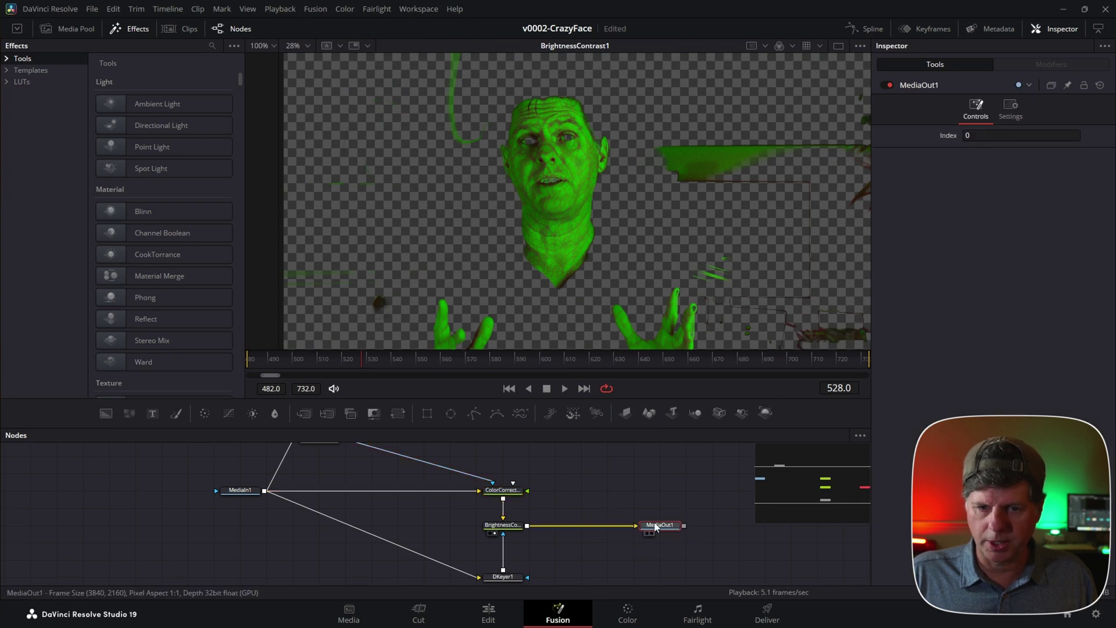
- Inspect the keyed face up close and play the clip from an earlier frame to check the key in motion
{"action": "scroll", "coordinate": [587, 144], "scroll_direction": "up", "scroll_amount": 4}
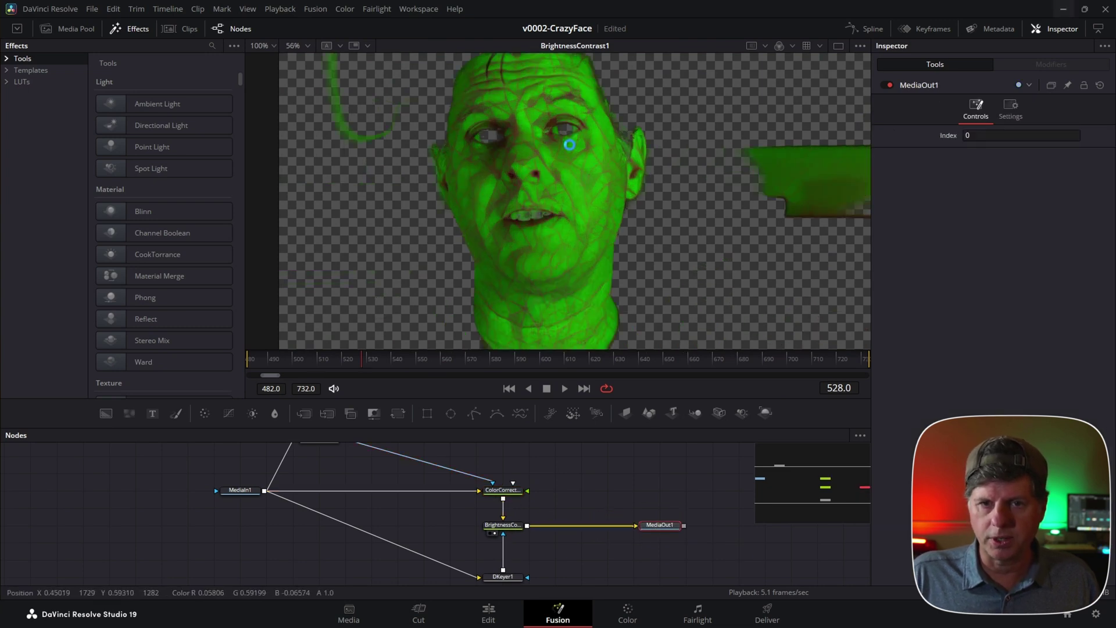
{"action": "scroll", "coordinate": [567, 166], "scroll_direction": "down", "scroll_amount": 5}
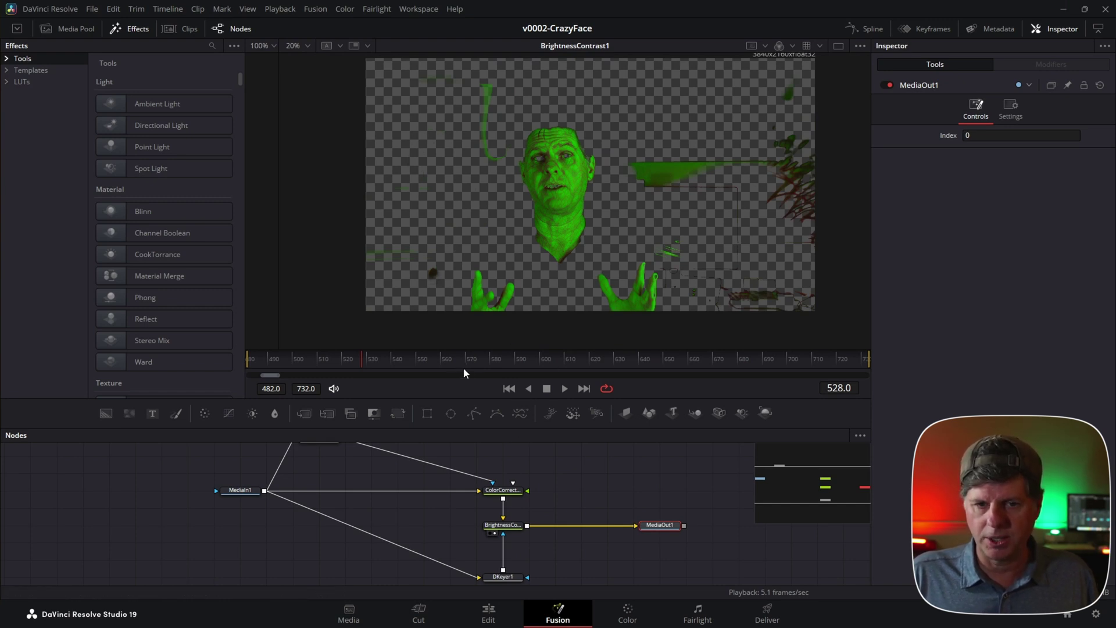
{"action": "left_click", "coordinate": [315, 363]}
{"action": "key", "text": "space"}
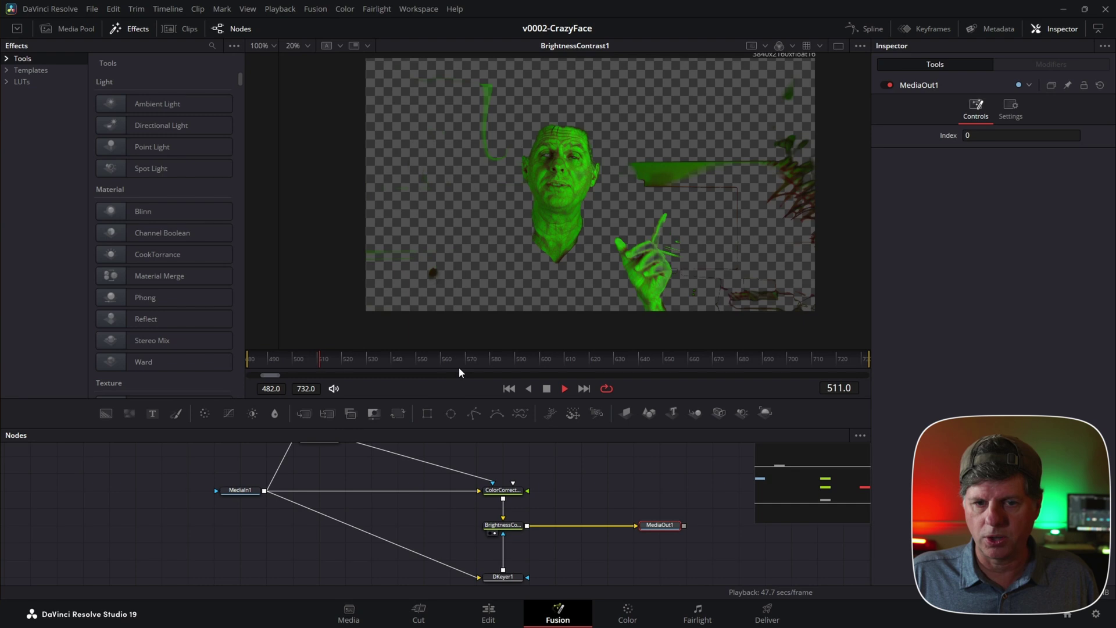
{"action": "key", "text": "space"}
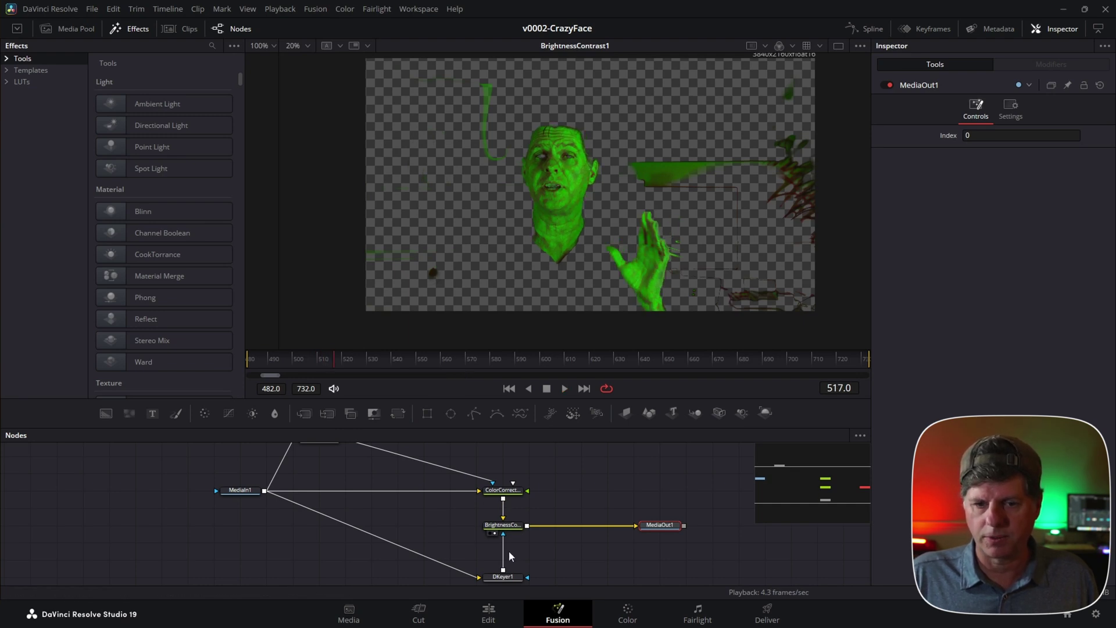
- Move DKeyer1 up below BrightnessContrast1, add an Ellipse mask node beside it and connect the ellipse to DKeyer1's mask
{"action": "left_click_drag", "start_coordinate": [518, 578], "coordinate": [518, 562]}
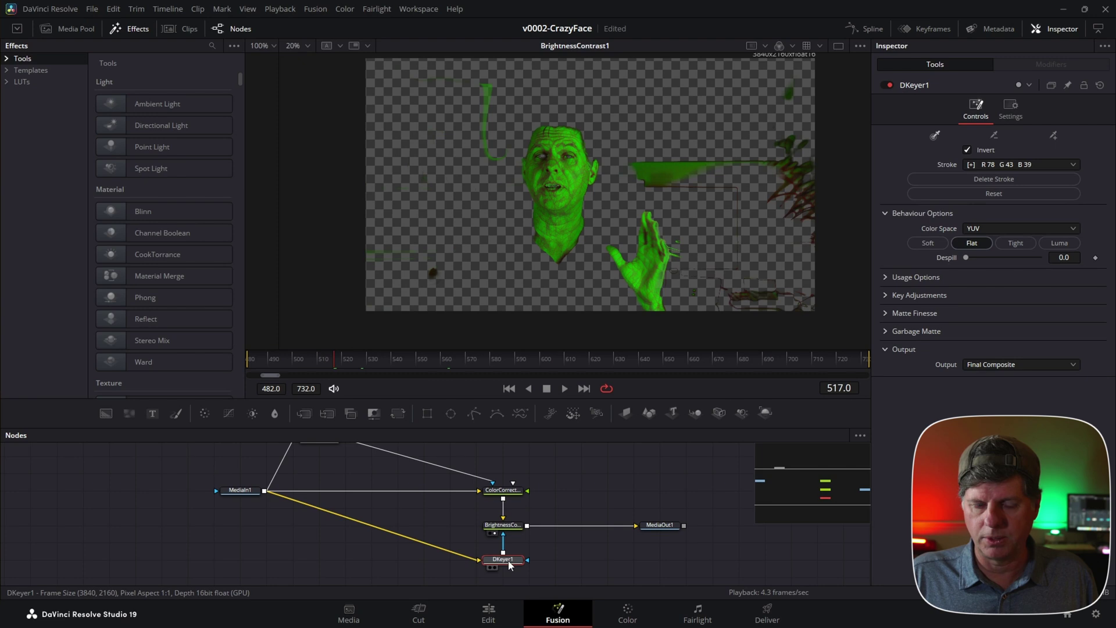
{"action": "left_click", "coordinate": [589, 558]}
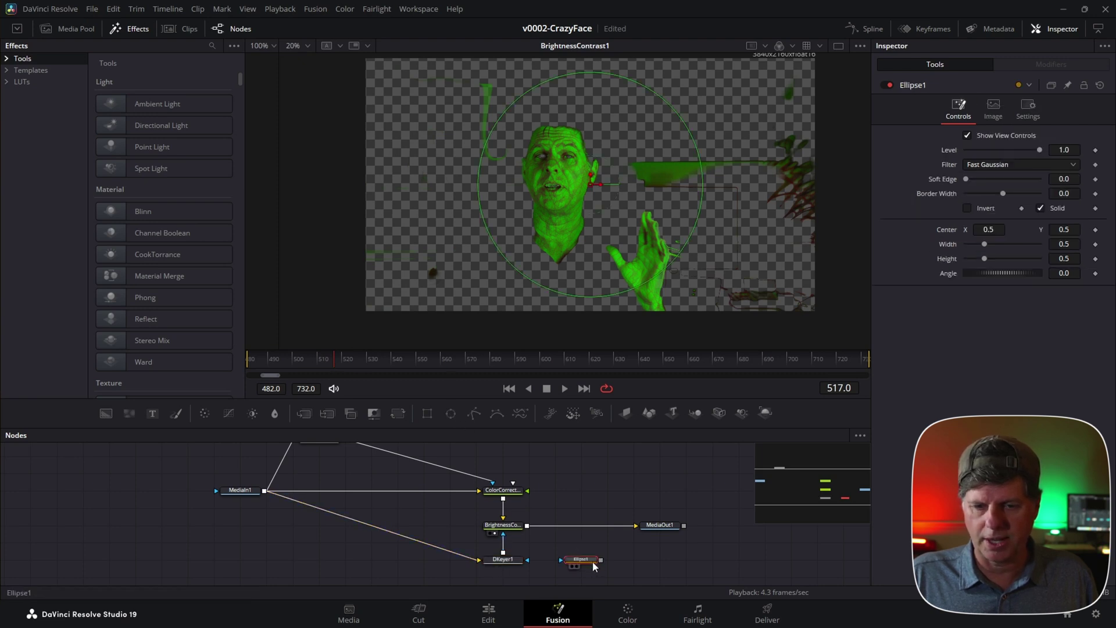
{"action": "left_click_drag", "start_coordinate": [602, 561], "coordinate": [523, 563]}
- Fit the ellipse mask around the face and neck, about 0.29 wide and 0.376 high, centred at about 0.425, 0.509
{"action": "left_click_drag", "start_coordinate": [705, 193], "coordinate": [681, 192]}
{"action": "left_click_drag", "start_coordinate": [578, 185], "coordinate": [545, 182]}
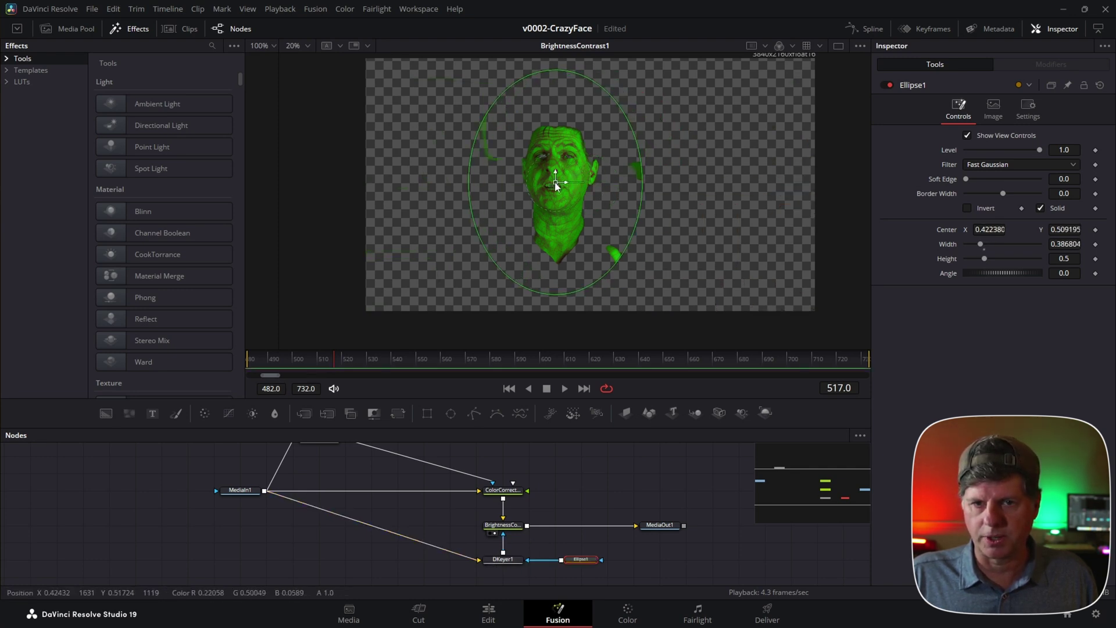
{"action": "left_click_drag", "start_coordinate": [603, 271], "coordinate": [601, 242]}
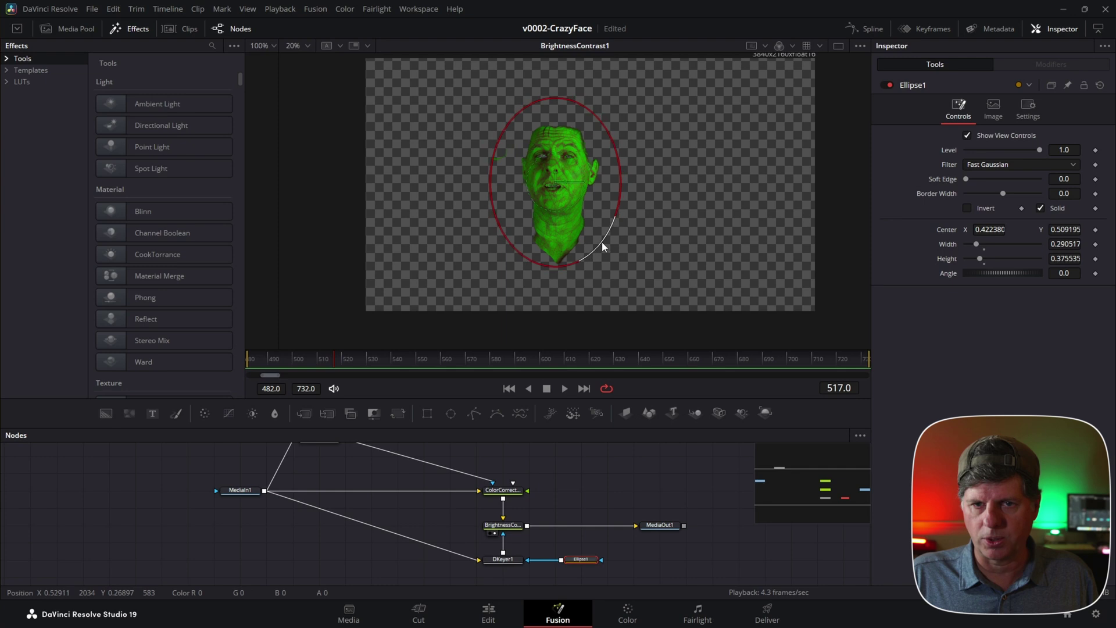
{"action": "left_click_drag", "start_coordinate": [551, 186], "coordinate": [554, 183]}
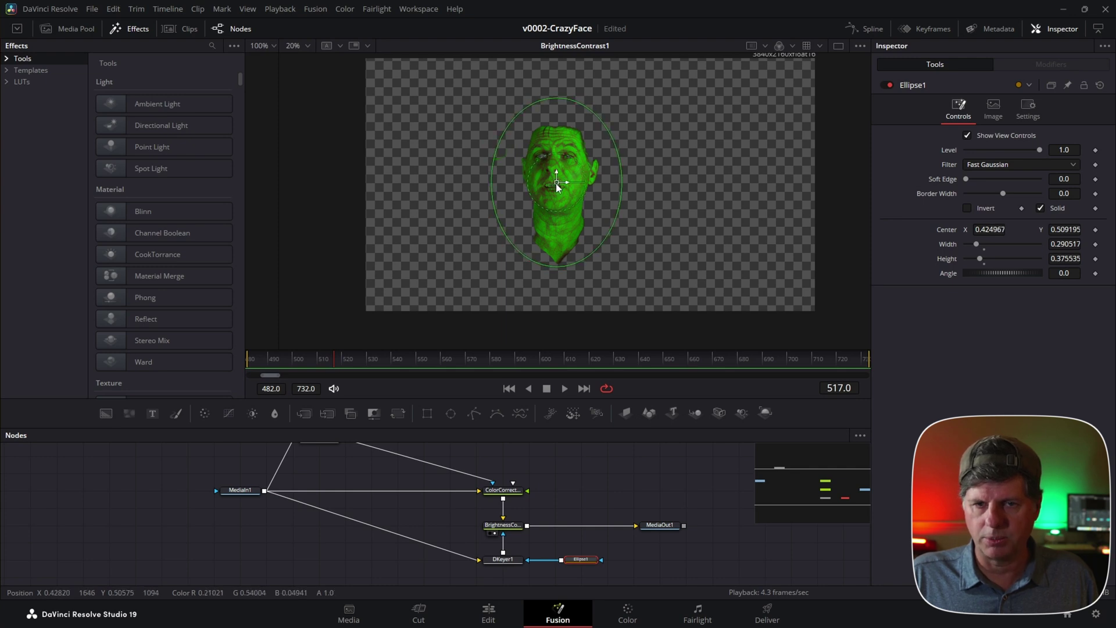
{"action": "scroll", "coordinate": [555, 183], "scroll_direction": "up", "scroll_amount": 2}
{"action": "scroll", "coordinate": [555, 183], "scroll_direction": "up", "scroll_amount": 5}
{"action": "scroll", "coordinate": [555, 184], "scroll_direction": "down", "scroll_amount": 3}
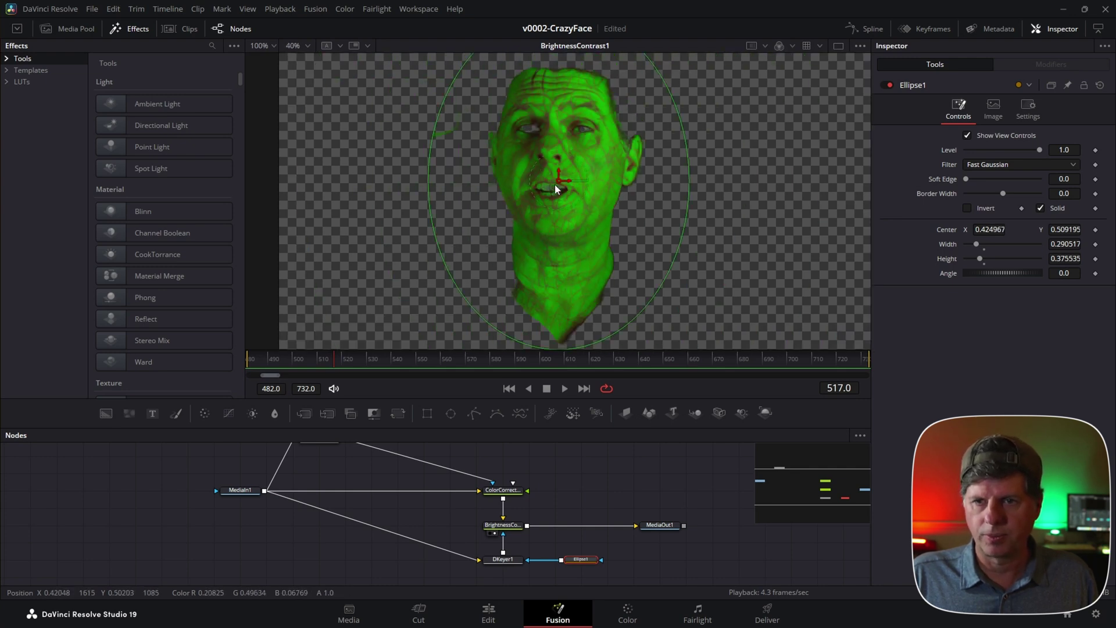
- Try the Great Wave style in Stylize1 and settle on Protocubist Portrait with a Style Scale of 2
{"action": "scroll", "coordinate": [329, 459], "scroll_direction": "up", "scroll_amount": 2}
{"action": "left_click", "coordinate": [330, 472]}
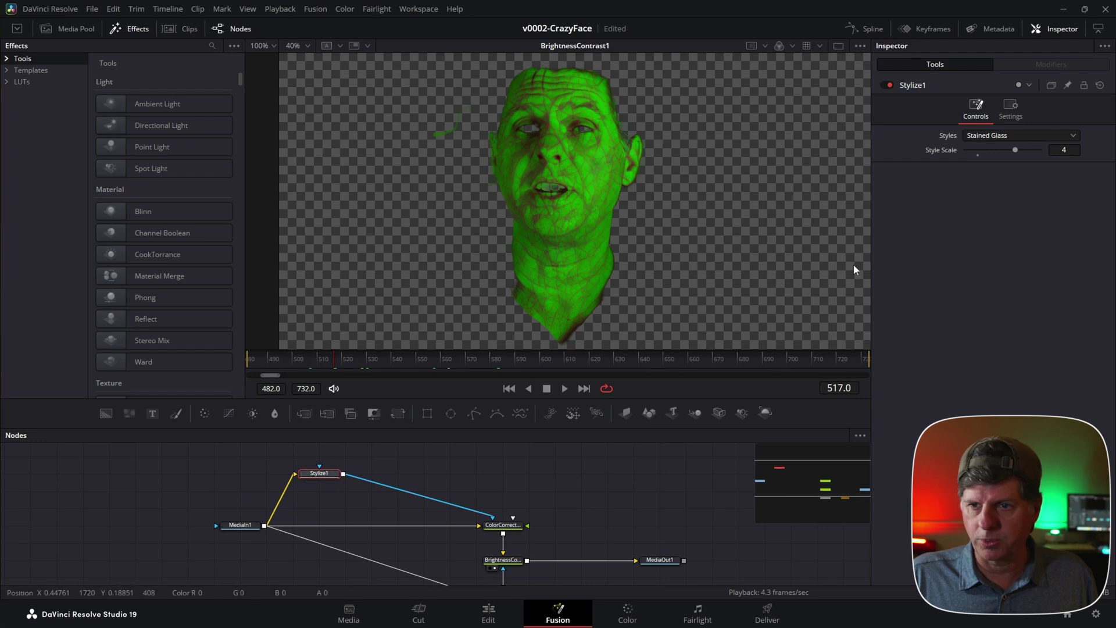
{"action": "left_click", "coordinate": [1016, 135]}
{"action": "left_click", "coordinate": [1007, 317]}
{"action": "left_click", "coordinate": [1016, 135]}
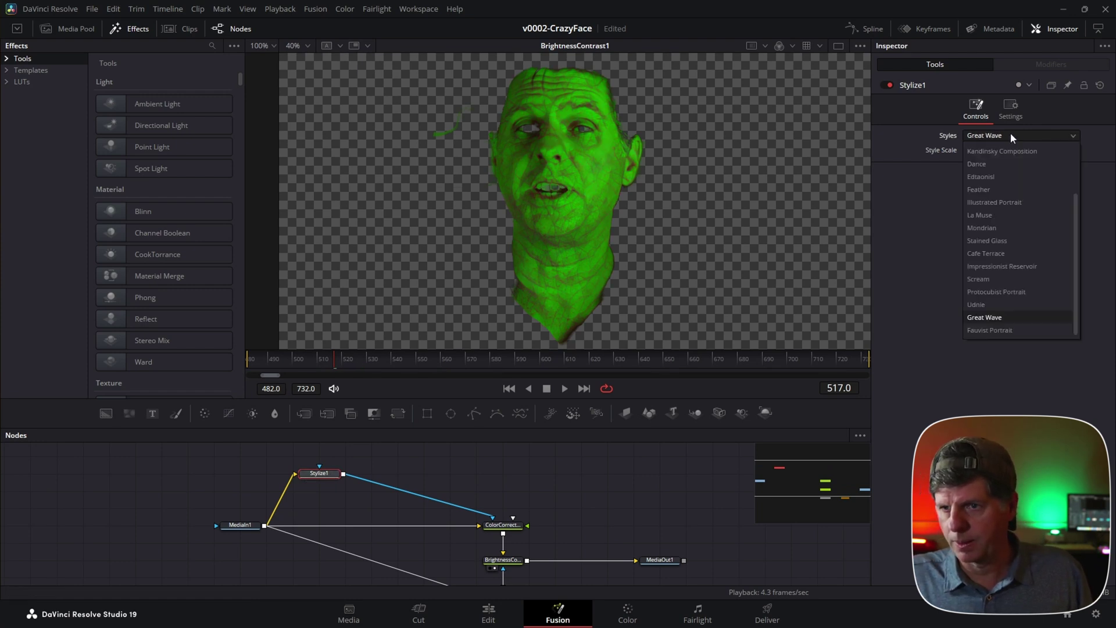
{"action": "left_click", "coordinate": [1011, 316]}
- Enable Apply Mask Inverted for ColorCorrector1 and check the tint on the face
{"action": "left_click", "coordinate": [505, 530]}
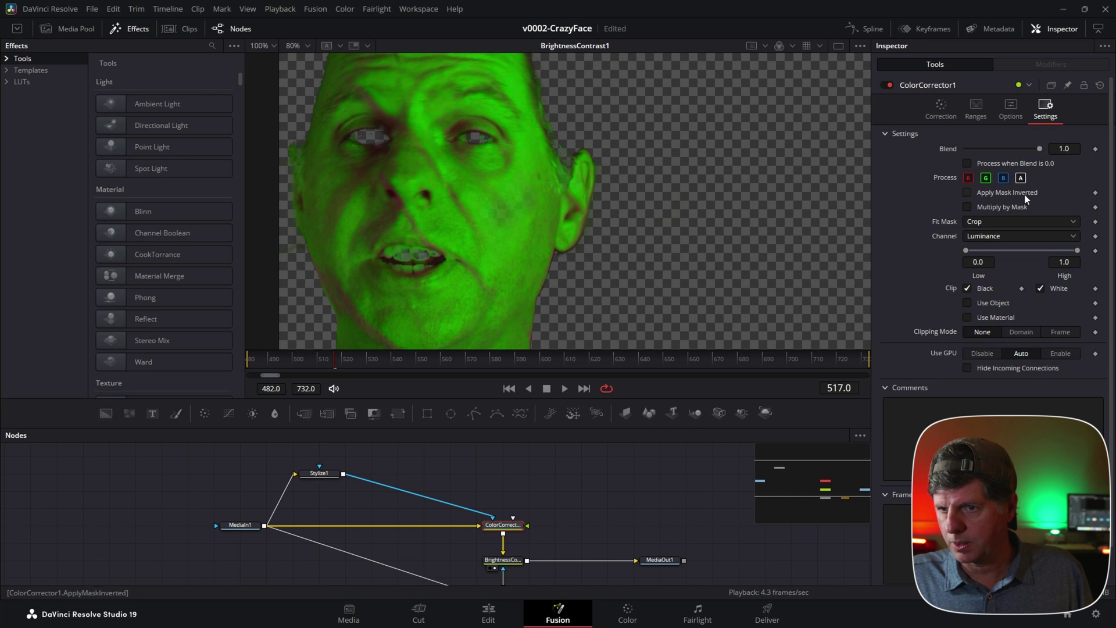
{"action": "left_click", "coordinate": [969, 194]}
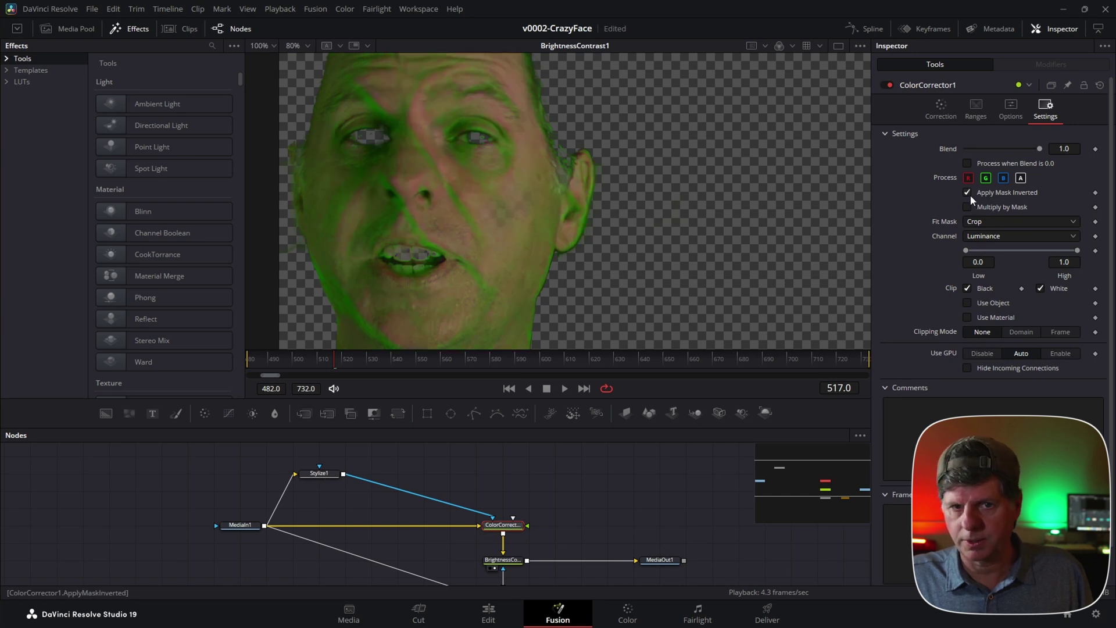
{"action": "scroll", "coordinate": [471, 238], "scroll_direction": "up", "scroll_amount": 3}
{"action": "scroll", "coordinate": [469, 239], "scroll_direction": "down", "scroll_amount": 5}
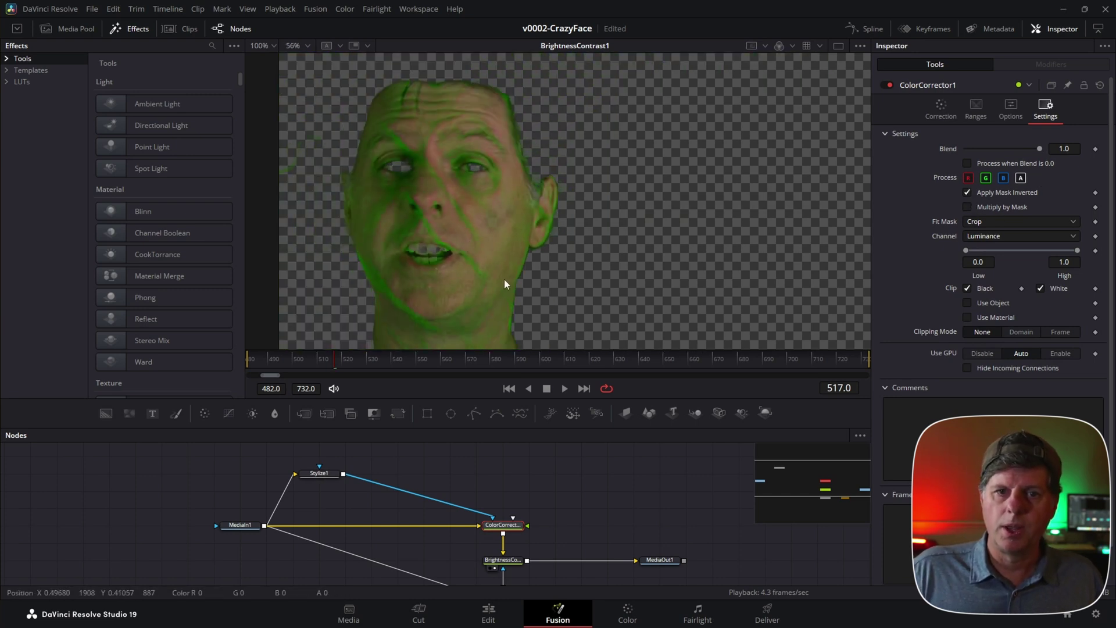
- Shift MediaIn1 and Stylize1 away from ColorCorrector1 to make room for another node after Stylize1
{"action": "left_click_drag", "start_coordinate": [321, 478], "coordinate": [294, 478]}
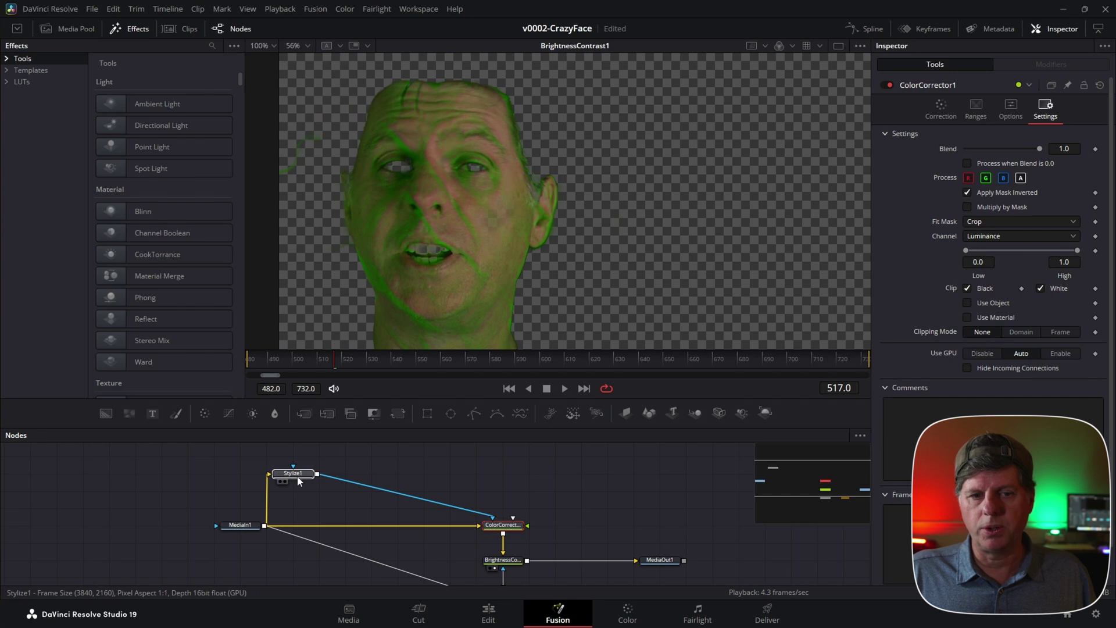
{"action": "left_click_drag", "start_coordinate": [240, 525], "coordinate": [214, 525]}
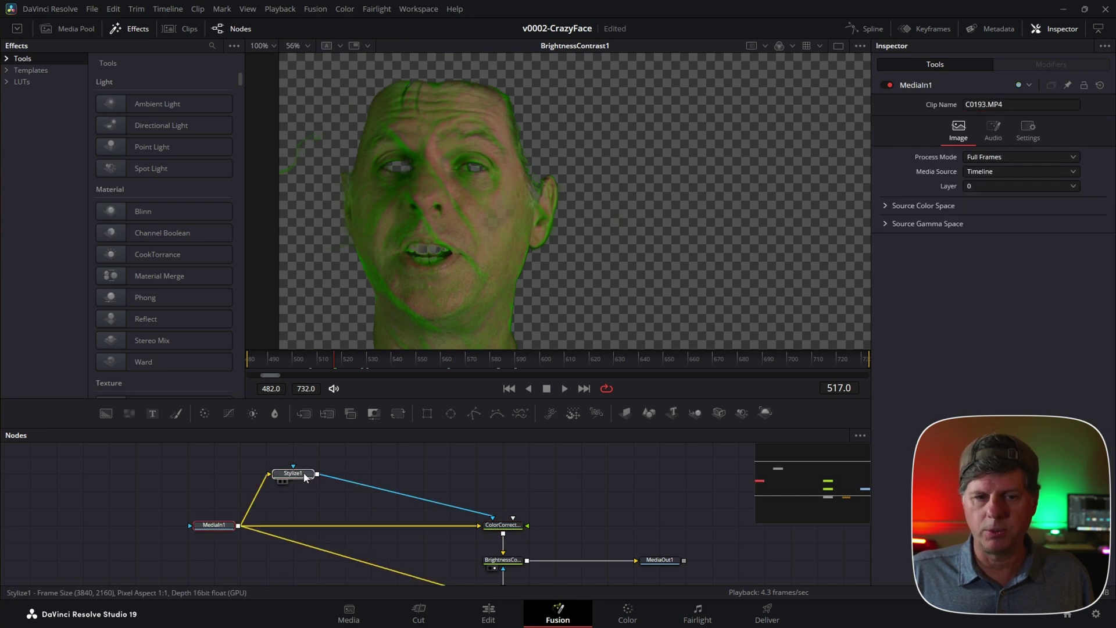
{"action": "left_click_drag", "start_coordinate": [293, 473], "coordinate": [267, 473]}
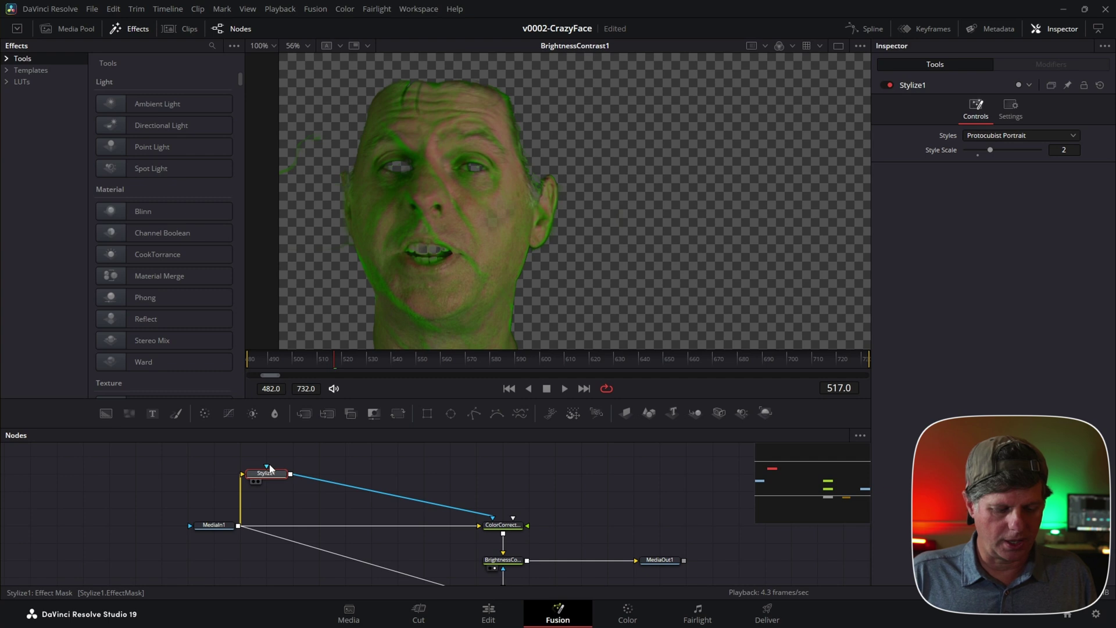
- Insert a Brightness / Contrast node between Stylize1 and ColorCorrector1 and raise its Low value to about 0.389
{"action": "key", "text": "shift+space"}
{"action": "type", "text": "bri"}
{"action": "key", "text": "BackSpace"}
{"action": "key", "text": "BackSpace"}
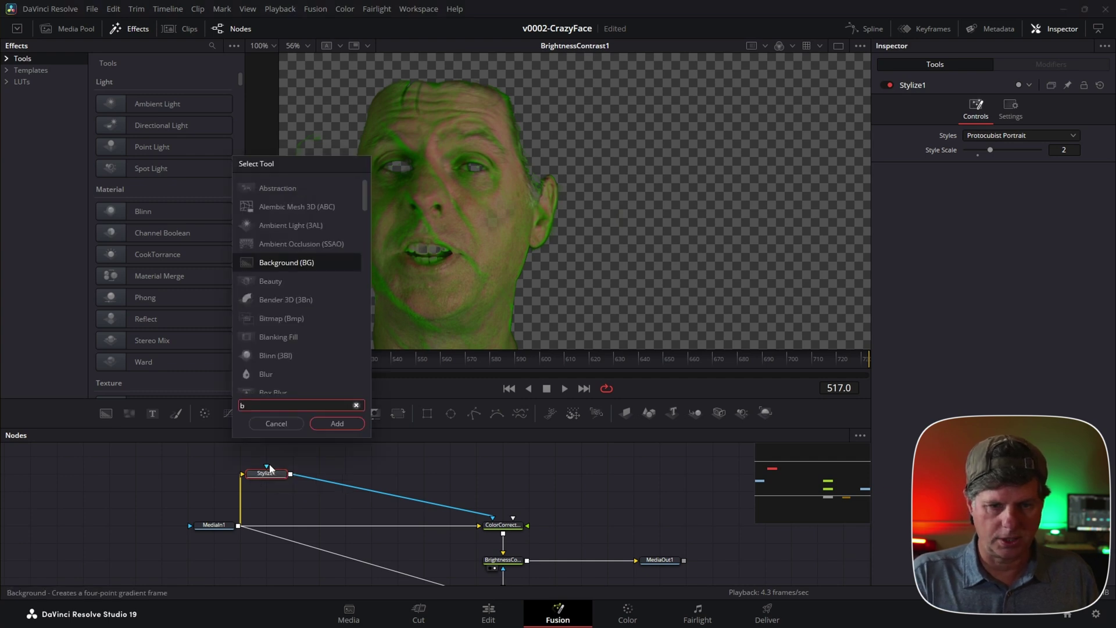
{"action": "type", "text": "r"}
{"action": "key", "text": "Return"}
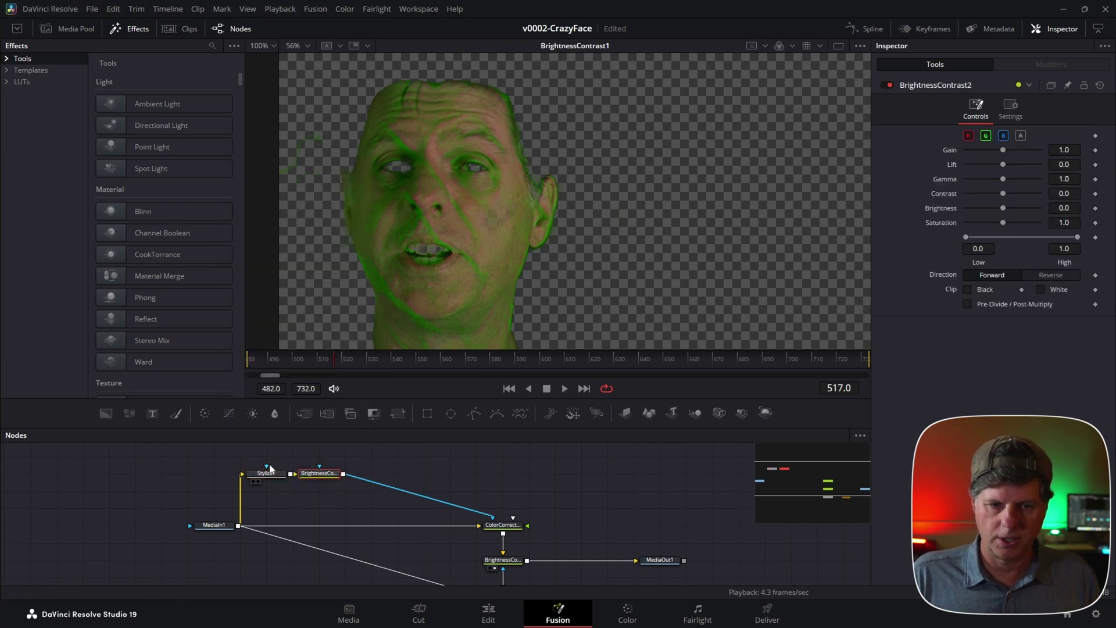
{"action": "left_click_drag", "start_coordinate": [965, 238], "coordinate": [1006, 237]}
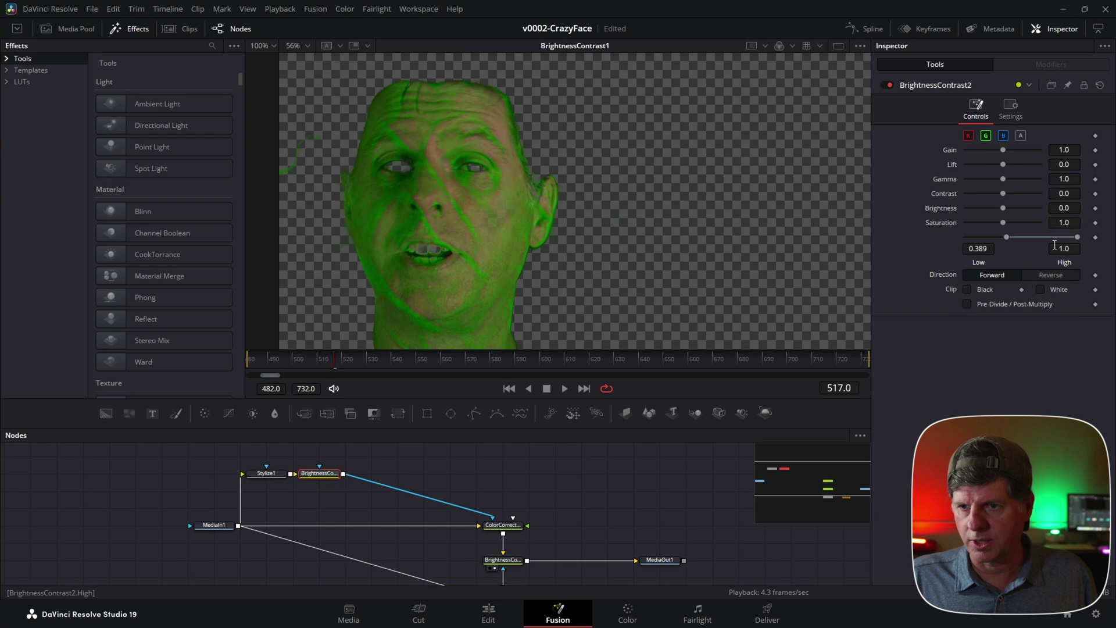
- Set BrightnessContrast2's Gain to 0.84, Low to about 0.311 and High to about 0.55, and load the node into the first viewer
{"action": "left_click_drag", "start_coordinate": [1076, 238], "coordinate": [1012, 237]}
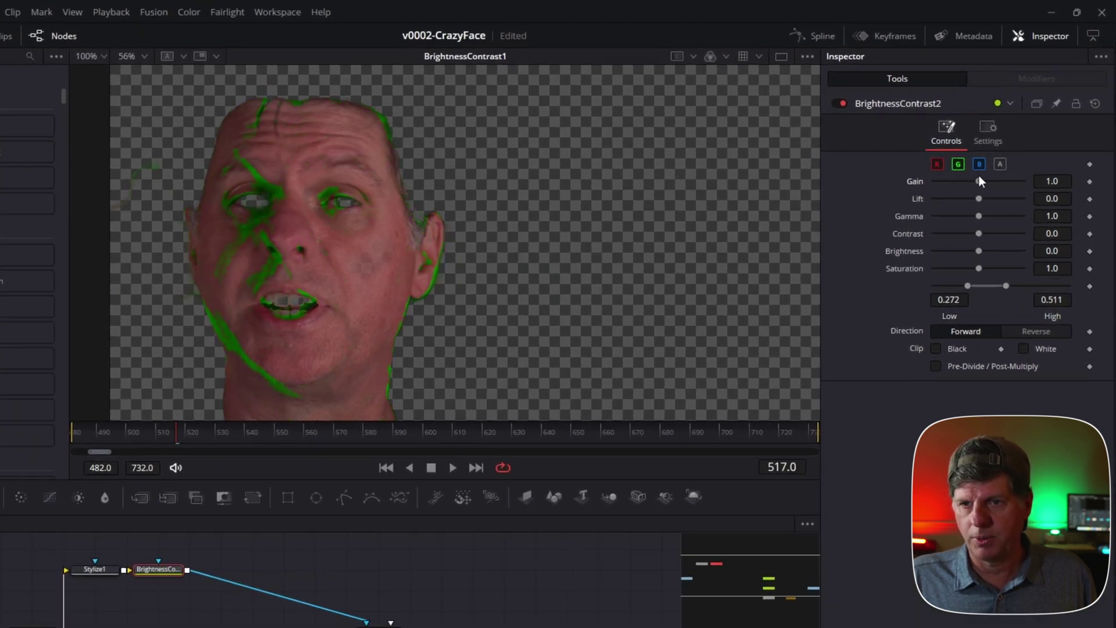
{"action": "mouse_move", "coordinate": [979, 176]}
{"action": "left_mouse_down"}
{"action": "mouse_move", "coordinate": [998, 175]}
{"action": "mouse_move", "coordinate": [972, 176]}
{"action": "left_mouse_up"}
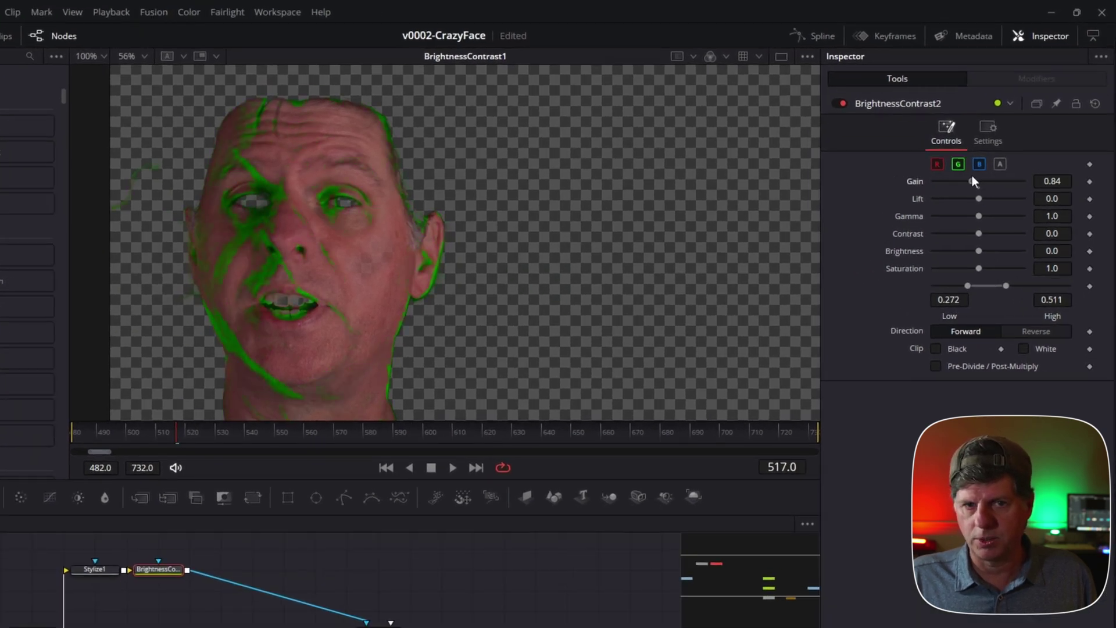
{"action": "left_click_drag", "start_coordinate": [985, 289], "coordinate": [991, 285]}
{"action": "key", "text": "1"}
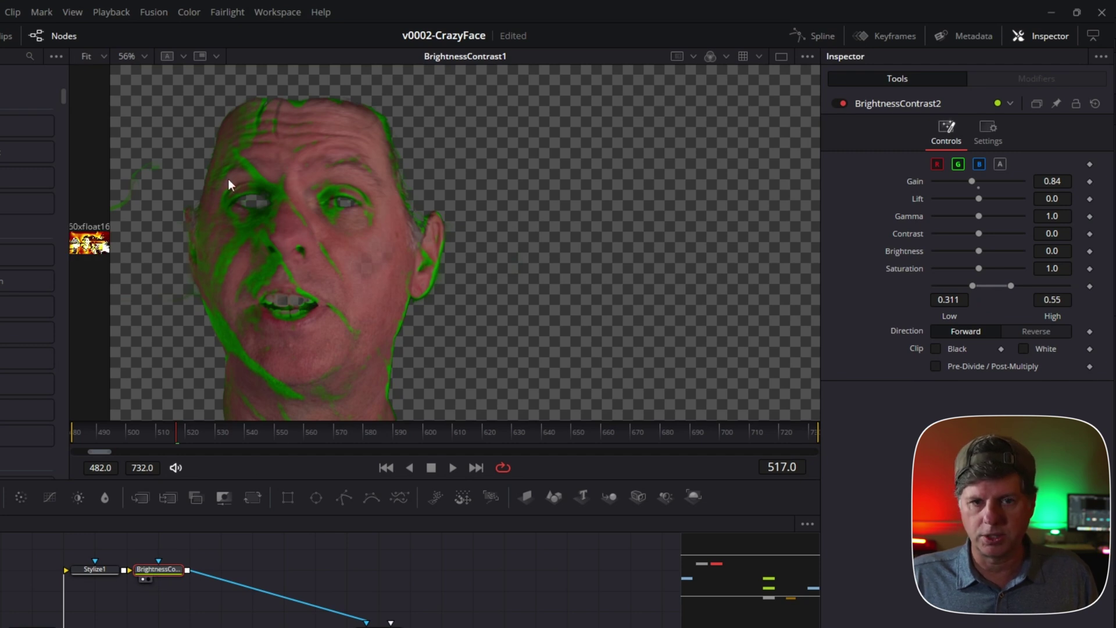
- Switch Stylize1 to the Candy style with a Style Scale of 5, and space BrightnessContrast2 farther from it
{"action": "left_click", "coordinate": [94, 570]}
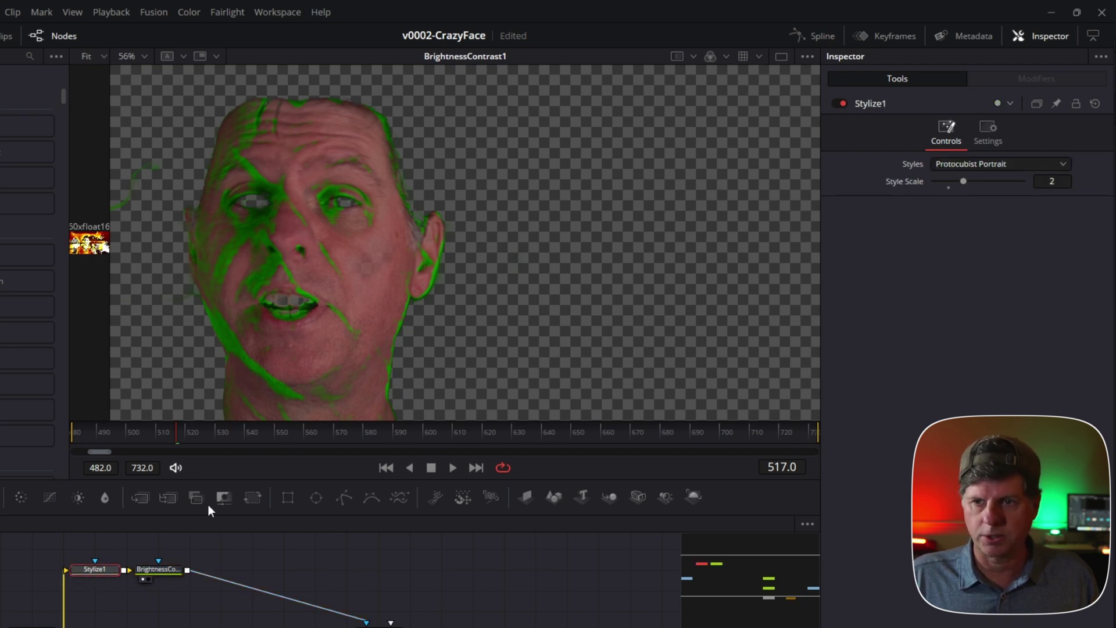
{"action": "left_click", "coordinate": [989, 164]}
{"action": "left_click", "coordinate": [979, 197]}
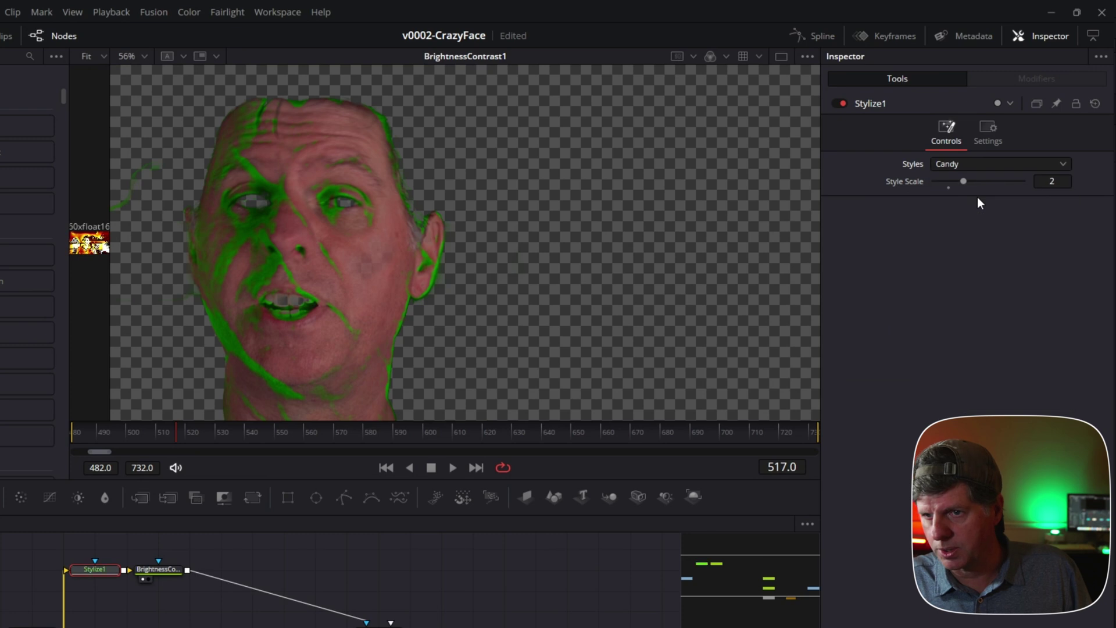
{"action": "left_click_drag", "start_coordinate": [153, 568], "coordinate": [182, 570]}
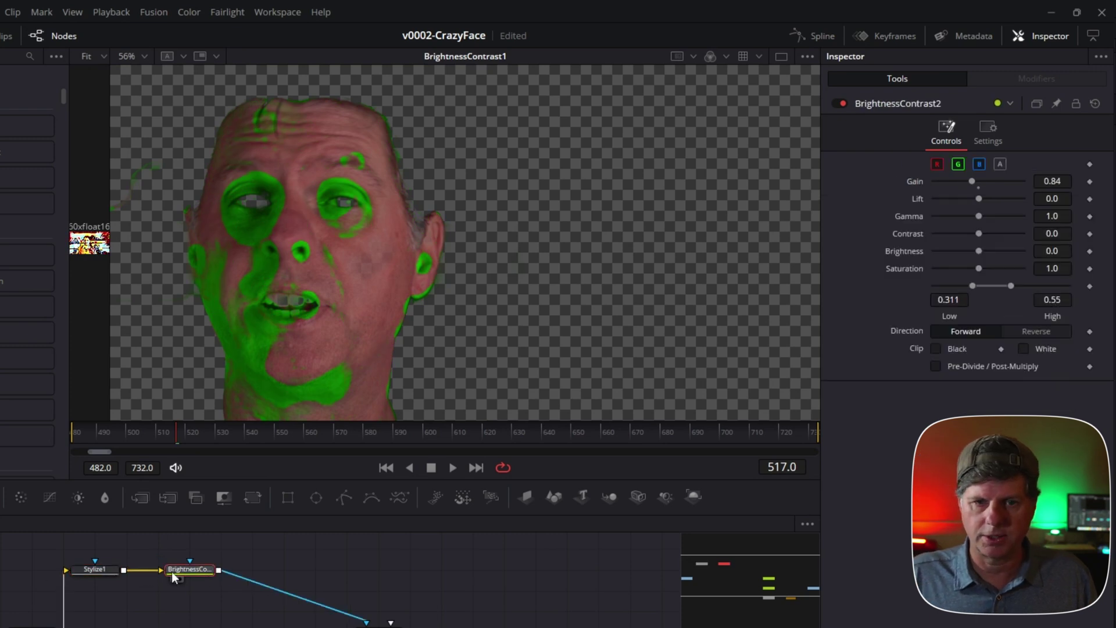
{"action": "left_click", "coordinate": [94, 569]}
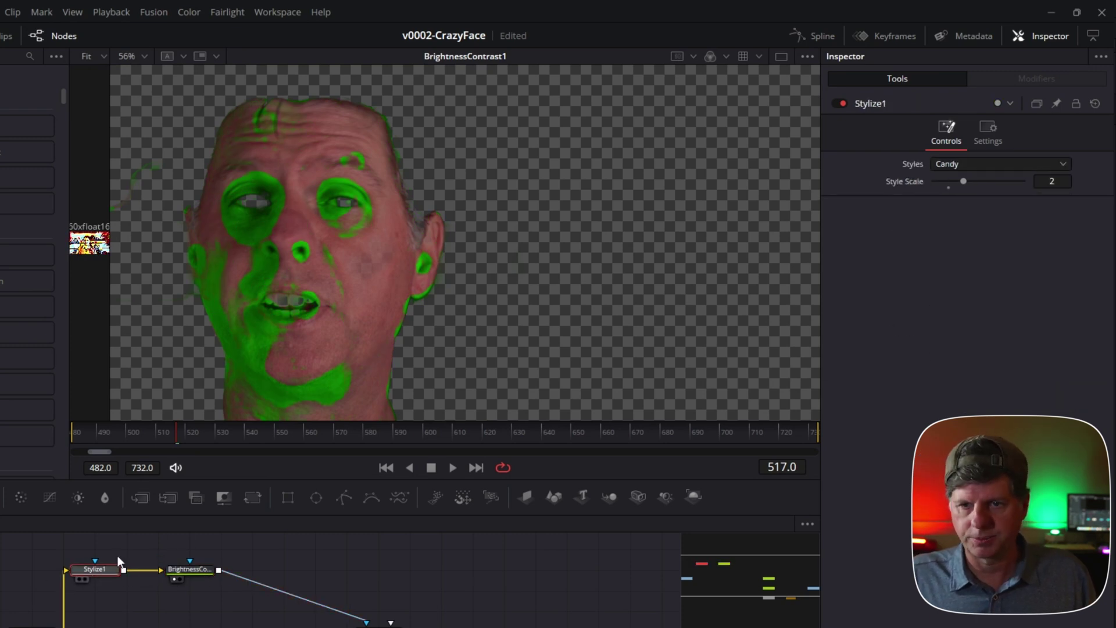
{"action": "left_click_drag", "start_coordinate": [986, 179], "coordinate": [1013, 180]}
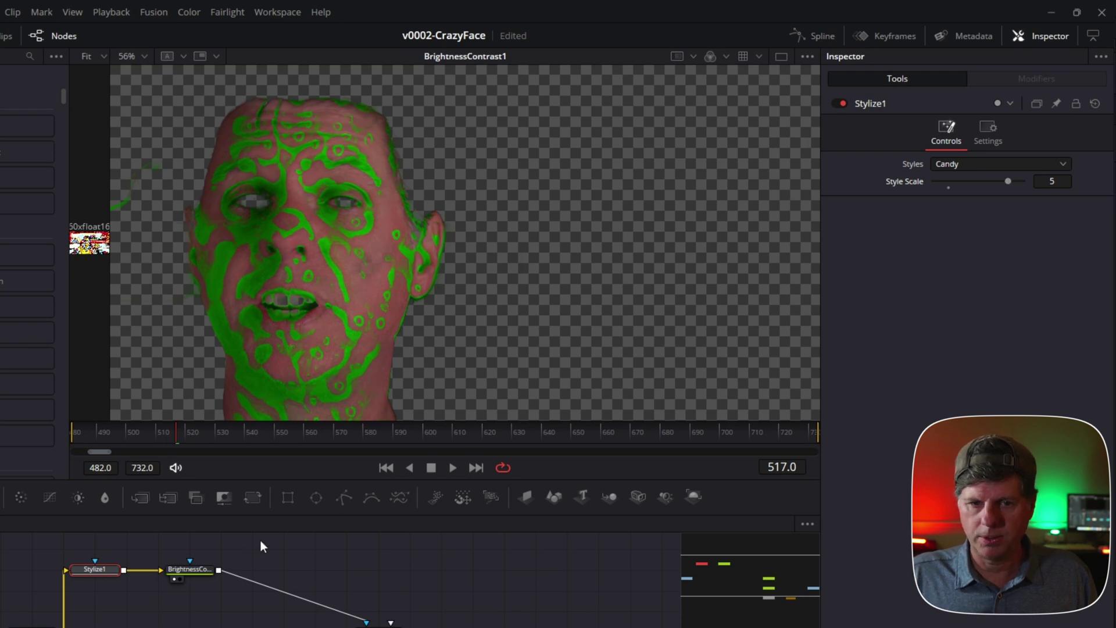
- Narrow BrightnessContrast2's range to Low 0.306 and High 0.44, and insert an Edge Detect node after it
{"action": "left_click", "coordinate": [190, 571]}
{"action": "left_click_drag", "start_coordinate": [1011, 285], "coordinate": [989, 288]}
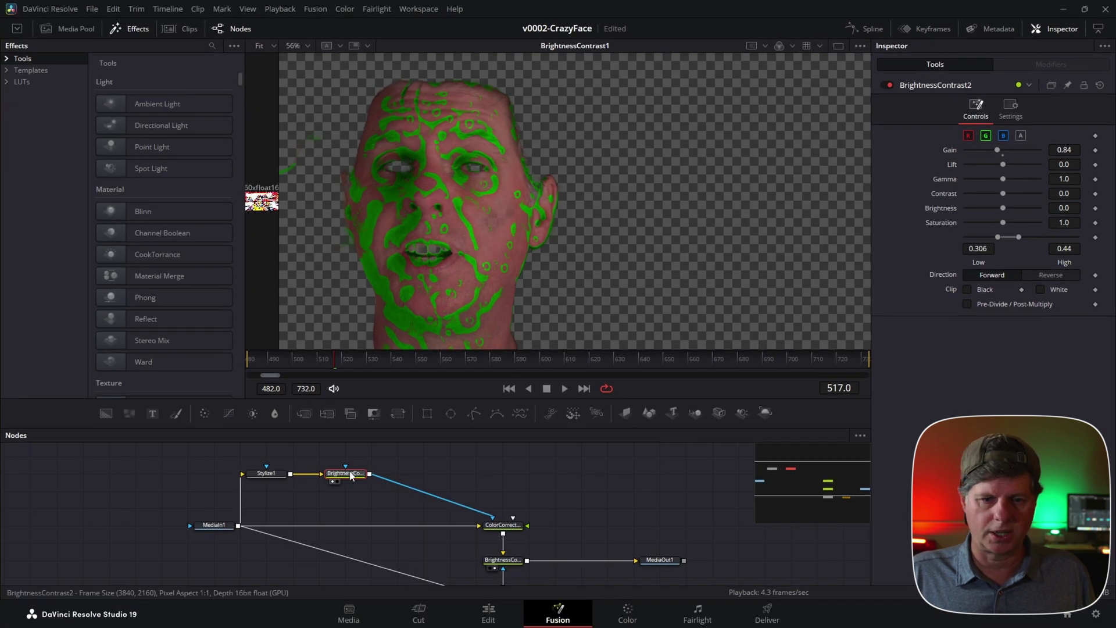
{"action": "key", "text": "shift+space"}
{"action": "key", "text": "Return"}
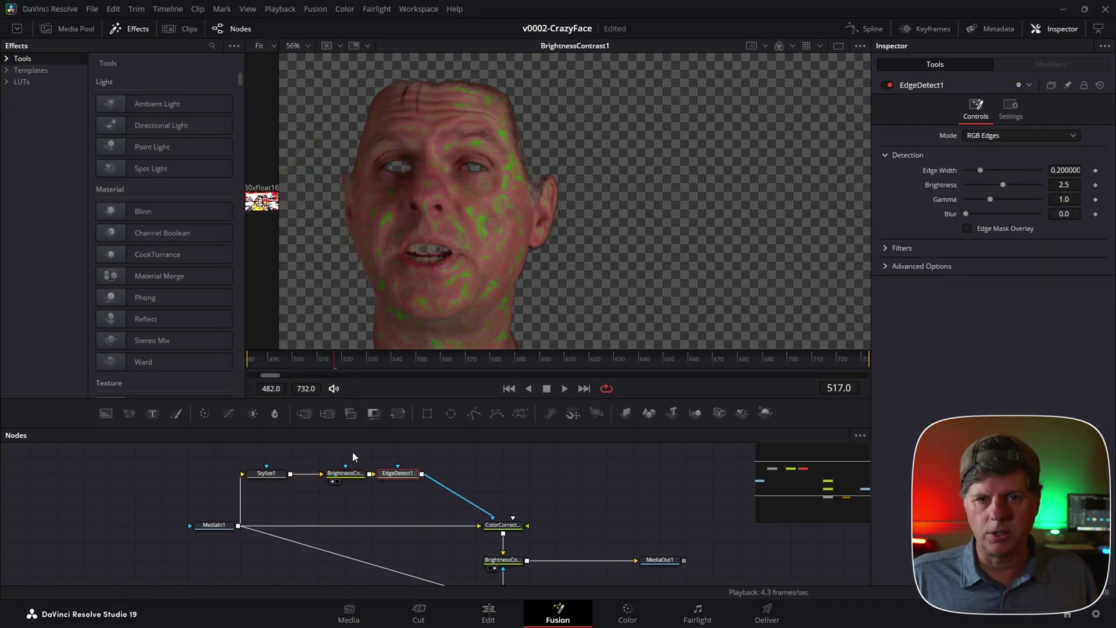
- Display BrightnessContrast2's output in the large viewer and try lowering its Gain to about 0.53
{"action": "left_click", "coordinate": [341, 474]}
{"action": "left_click", "coordinate": [266, 473]}
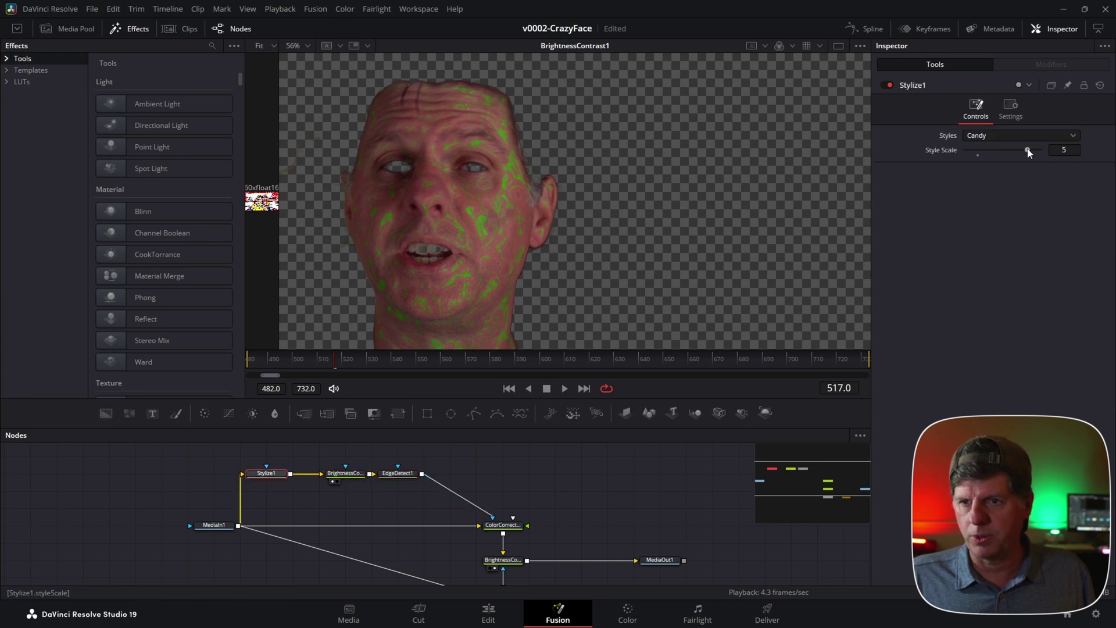
{"action": "left_click", "coordinate": [335, 473]}
{"action": "key", "text": "1"}
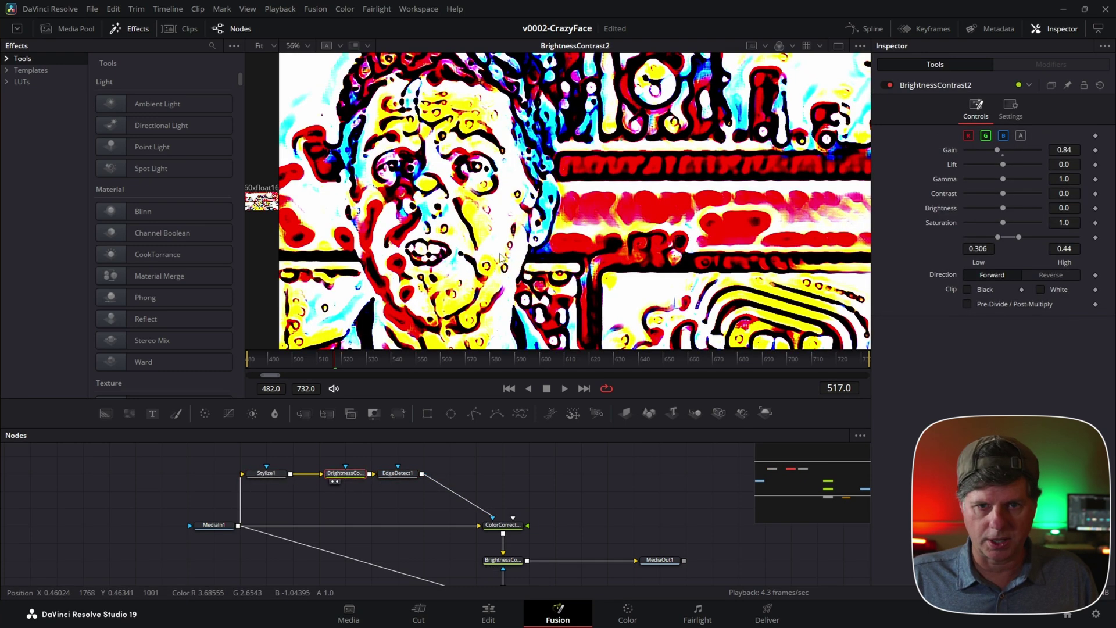
{"action": "left_click_drag", "start_coordinate": [998, 150], "coordinate": [986, 149]}
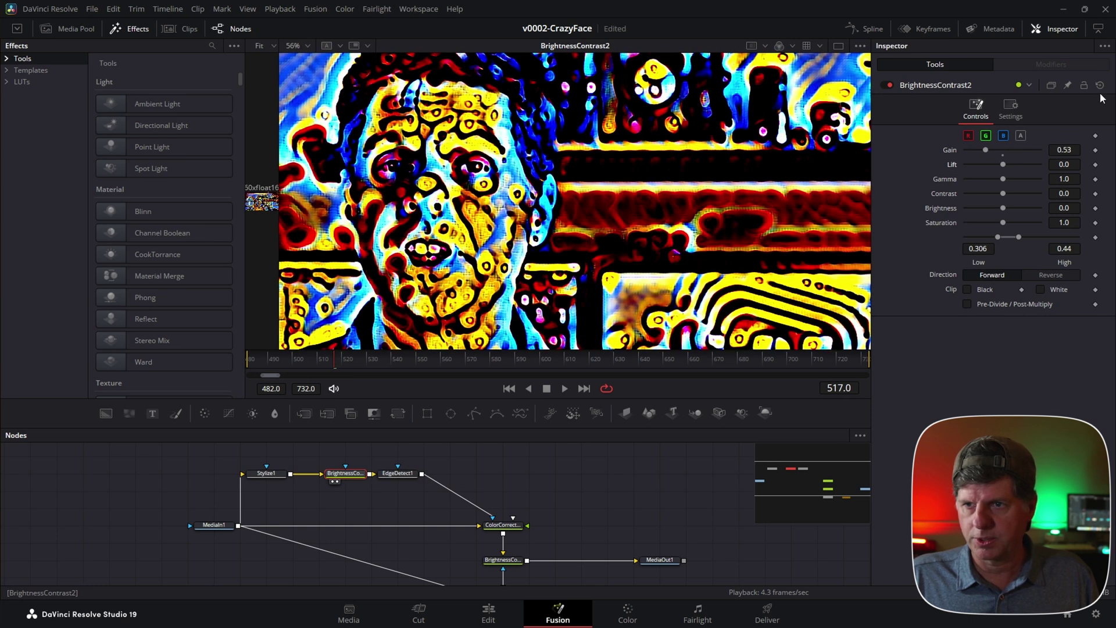
- Reset BrightnessContrast2 to its defaults and set Stylize1's Style Scale to 2
{"action": "left_click", "coordinate": [1099, 86]}
{"action": "left_click", "coordinate": [266, 473]}
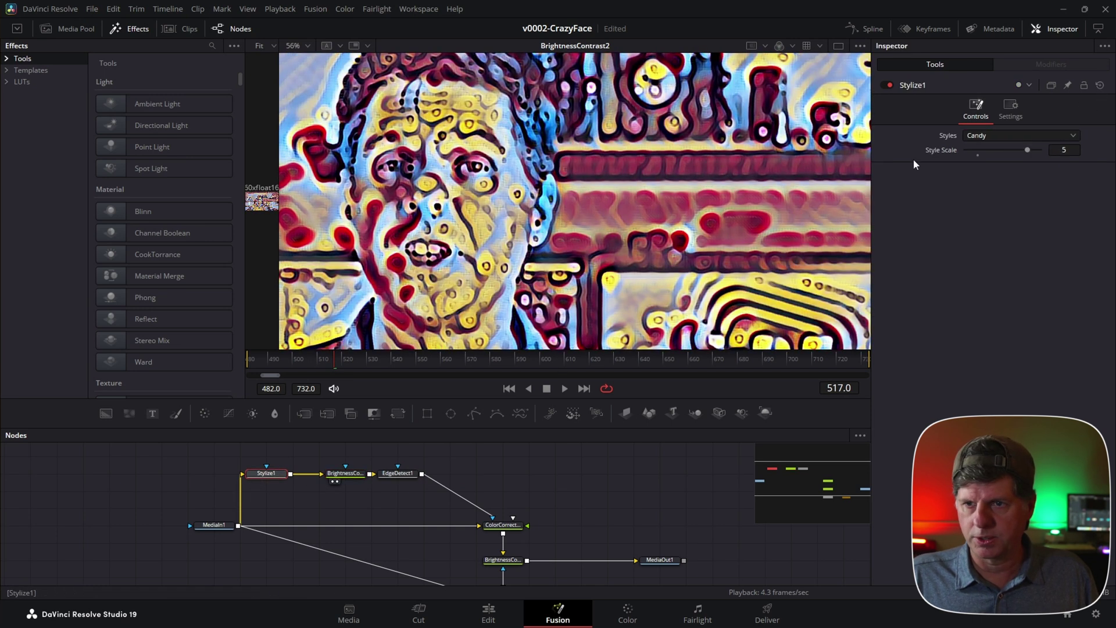
{"action": "left_click_drag", "start_coordinate": [1011, 149], "coordinate": [988, 150]}
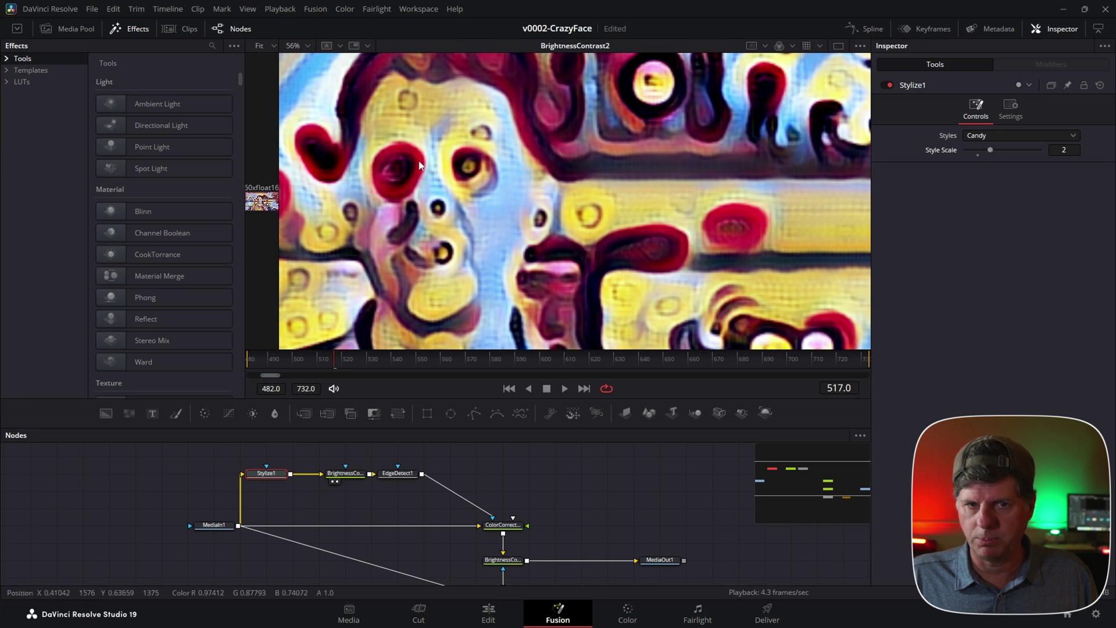
- Turn BrightnessContrast2 into a high-contrast black-and-white mask with Saturation 0, Low about 0.3 and High about 0.411
{"action": "left_click", "coordinate": [335, 480]}
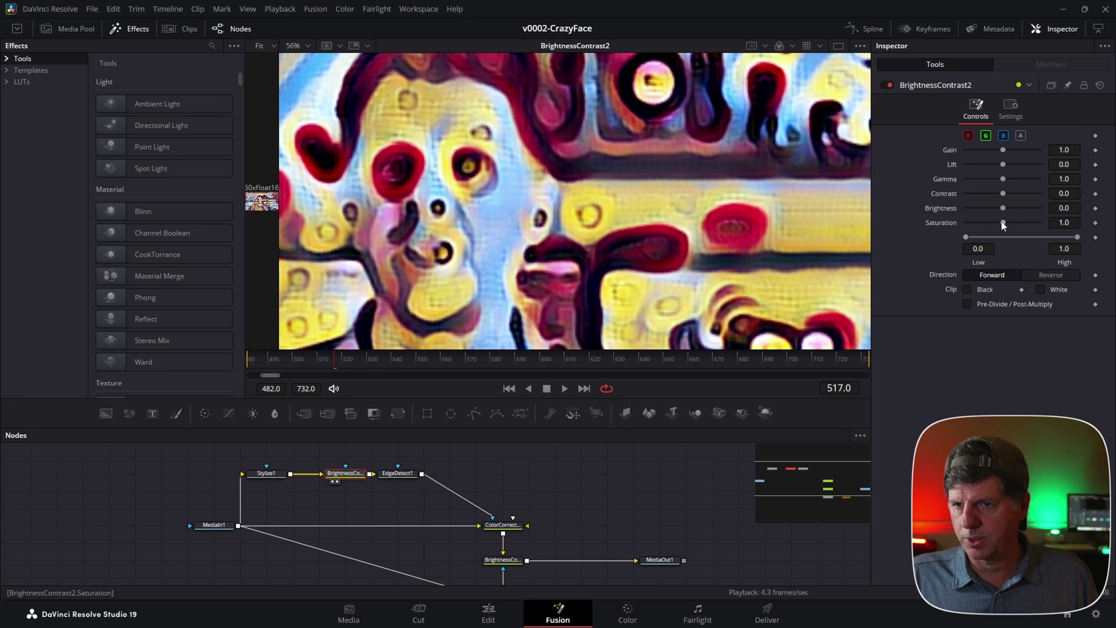
{"action": "left_click_drag", "start_coordinate": [1003, 224], "coordinate": [958, 224]}
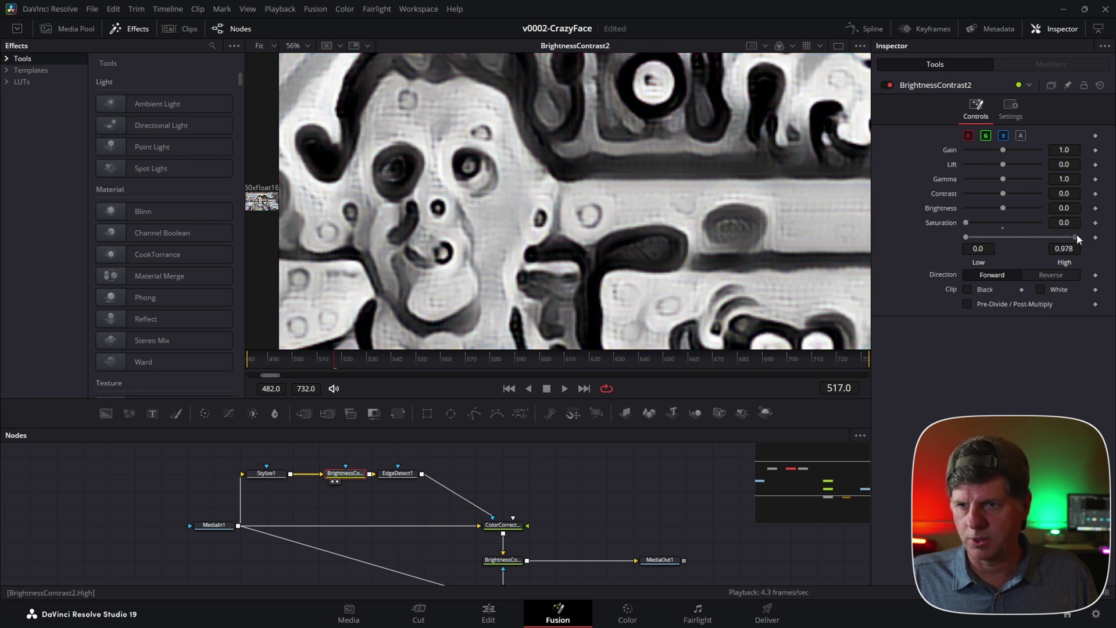
{"action": "left_click_drag", "start_coordinate": [1077, 237], "coordinate": [1046, 238]}
{"action": "left_click_drag", "start_coordinate": [975, 238], "coordinate": [1036, 238]}
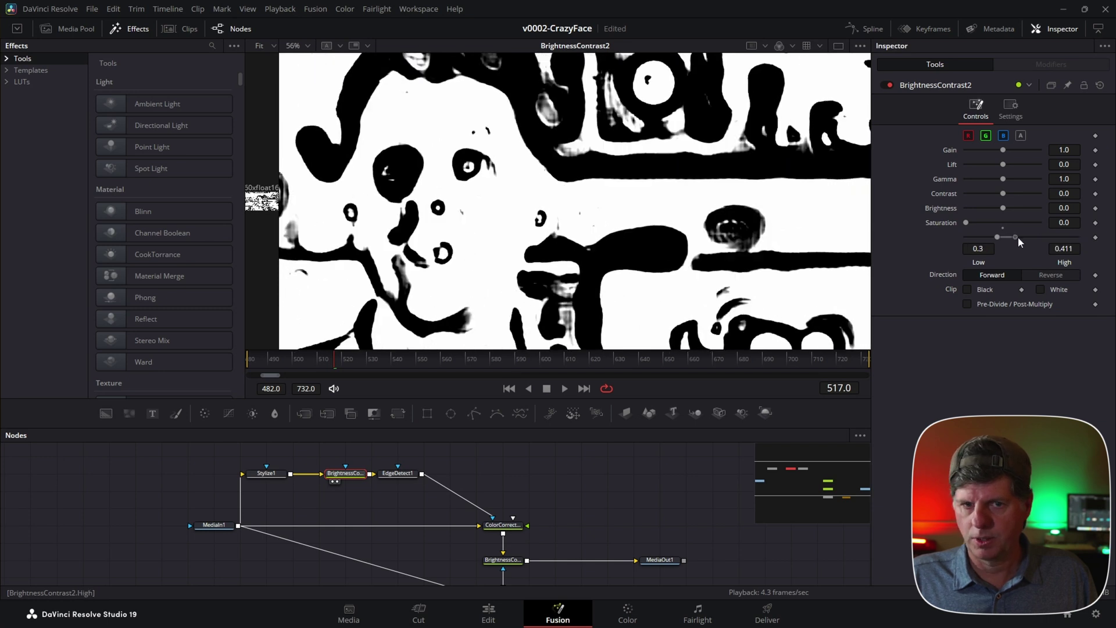
- View EdgeDetect1 and set its Edge Width to about 0.189, Brightness to 0.945 and Gamma to 0.748
{"action": "left_click", "coordinate": [401, 478]}
{"action": "key", "text": "1"}
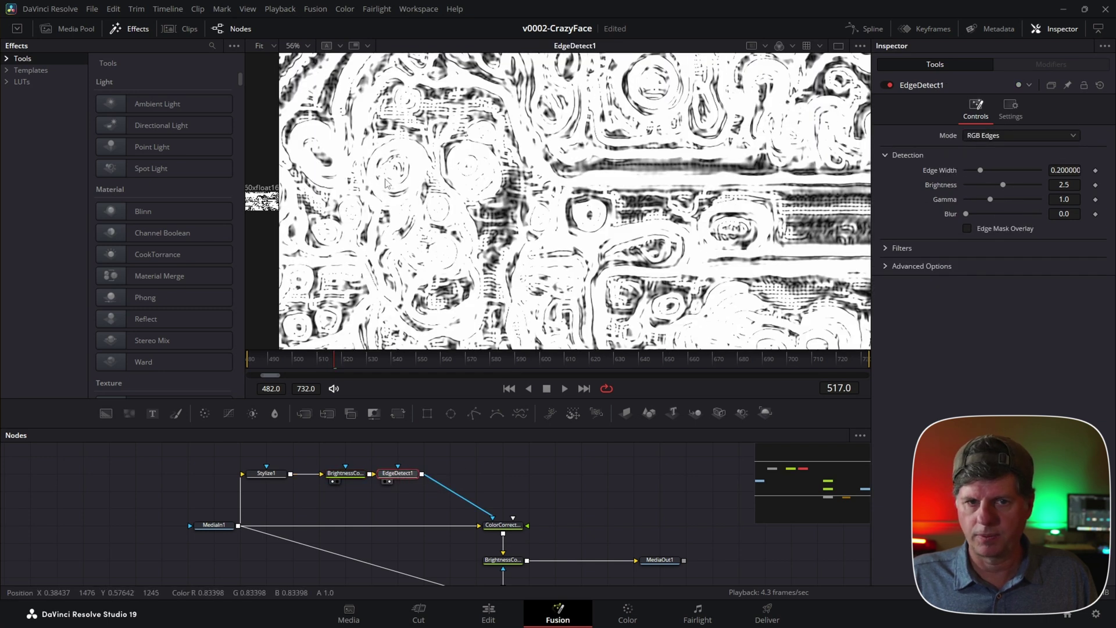
{"action": "left_click_drag", "start_coordinate": [1003, 184], "coordinate": [980, 185]}
{"action": "left_click_drag", "start_coordinate": [990, 199], "coordinate": [982, 185]}
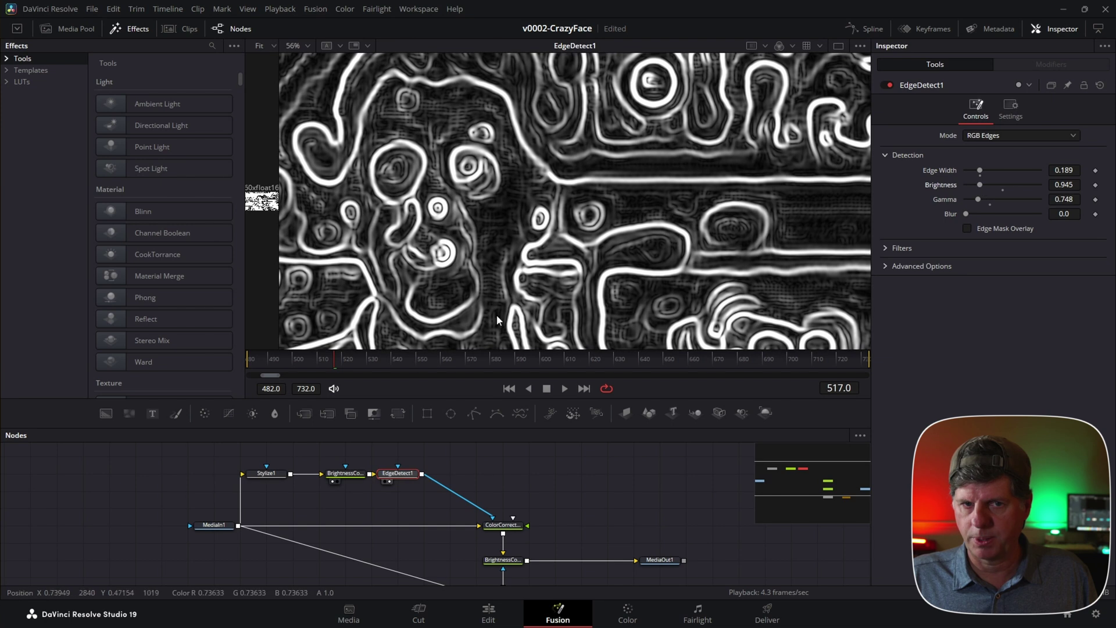
- View ColorCorrector1's output and disable its Apply Mask Inverted option
{"action": "left_click", "coordinate": [503, 527]}
{"action": "key", "text": "1"}
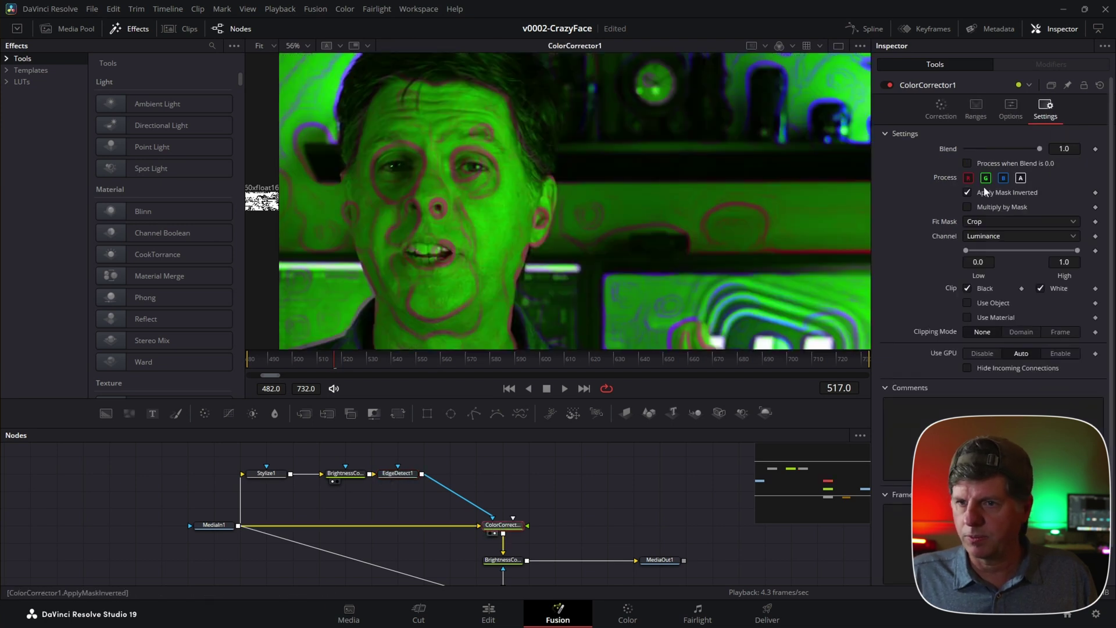
{"action": "left_click", "coordinate": [967, 193]}
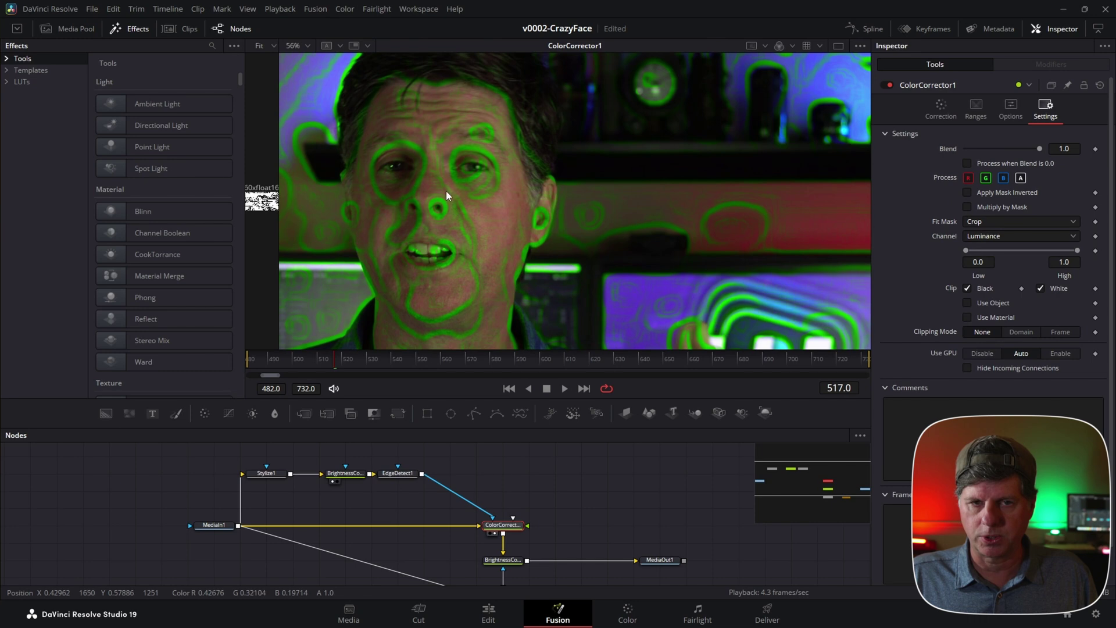
- Change ColorCorrector1's master tint from green to blue, with Contrast about 1.51 and Gain about 1.7
{"action": "scroll", "coordinate": [447, 196], "scroll_direction": "up", "scroll_amount": 2}
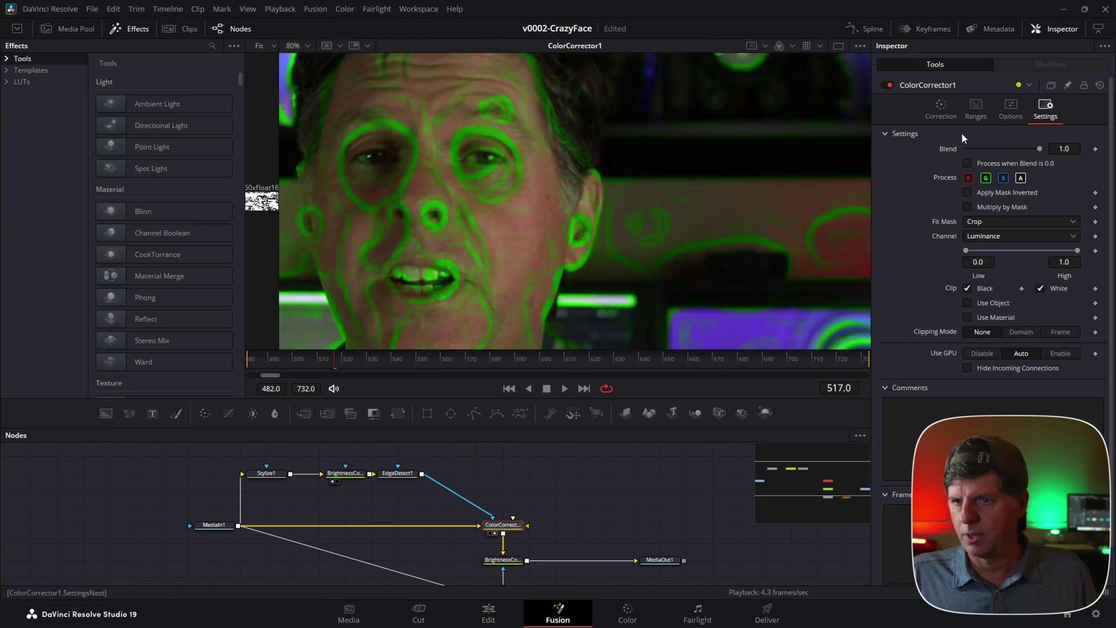
{"action": "left_click", "coordinate": [940, 108]}
{"action": "left_click_drag", "start_coordinate": [1019, 225], "coordinate": [960, 246]}
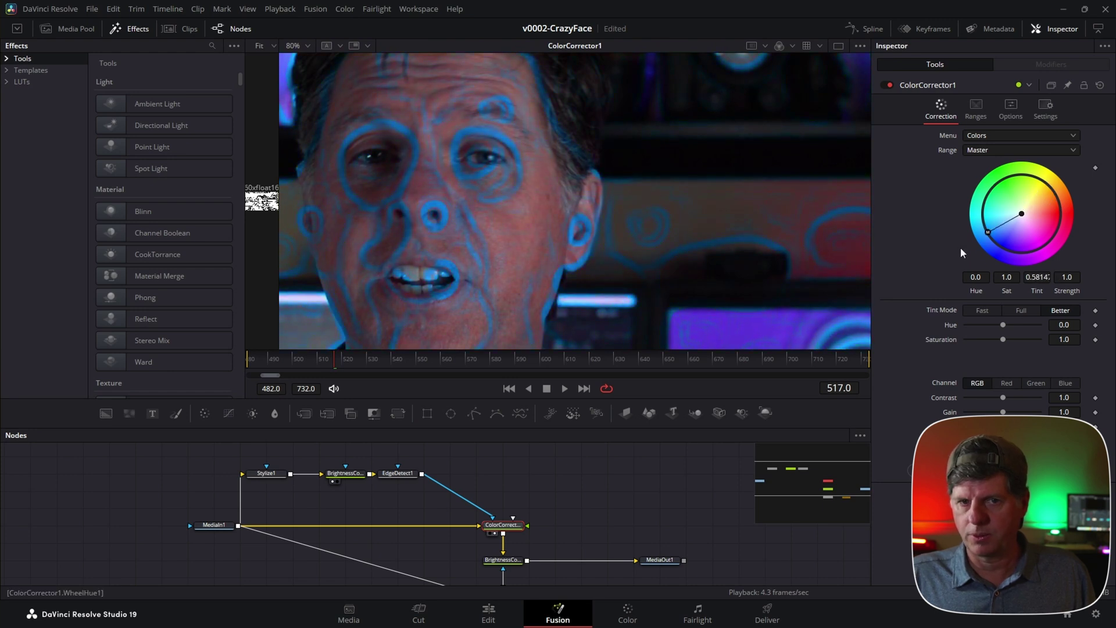
{"action": "mouse_move", "coordinate": [1004, 411]}
{"action": "left_mouse_down"}
{"action": "mouse_move", "coordinate": [983, 398]}
{"action": "mouse_move", "coordinate": [1013, 399]}
{"action": "mouse_move", "coordinate": [1011, 412]}
{"action": "left_mouse_up"}
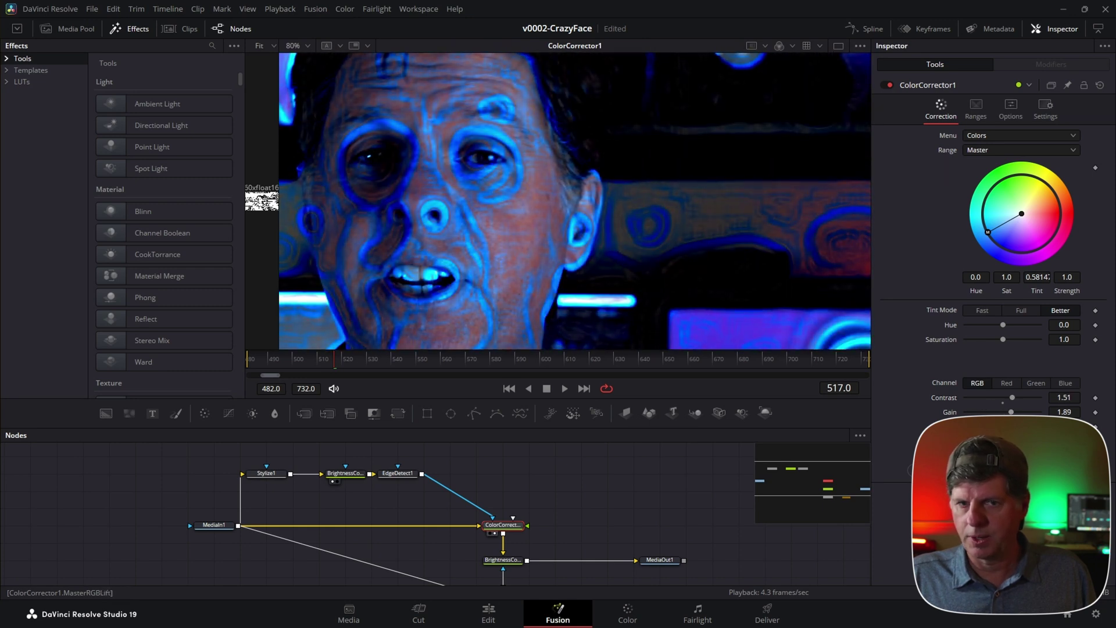
- Show EdgeDetect1 beside BrightnessContrast2 in dual viewers, hide the effects library and widen the second viewer
{"action": "left_click", "coordinate": [398, 472]}
{"action": "key", "text": "1"}
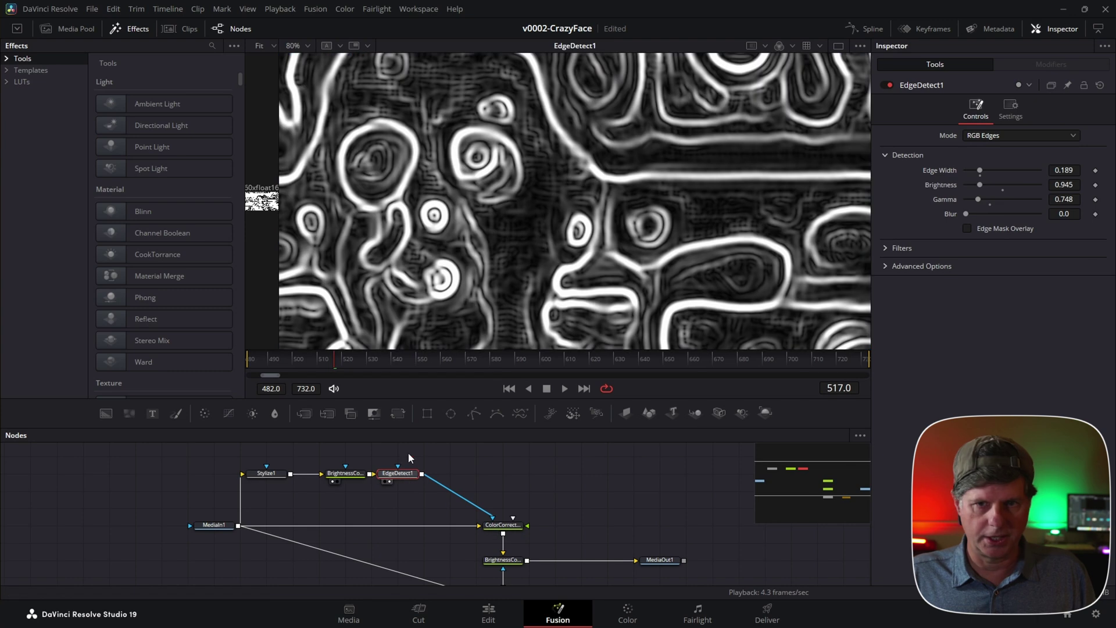
{"action": "scroll", "coordinate": [502, 172], "scroll_direction": "down", "scroll_amount": 2}
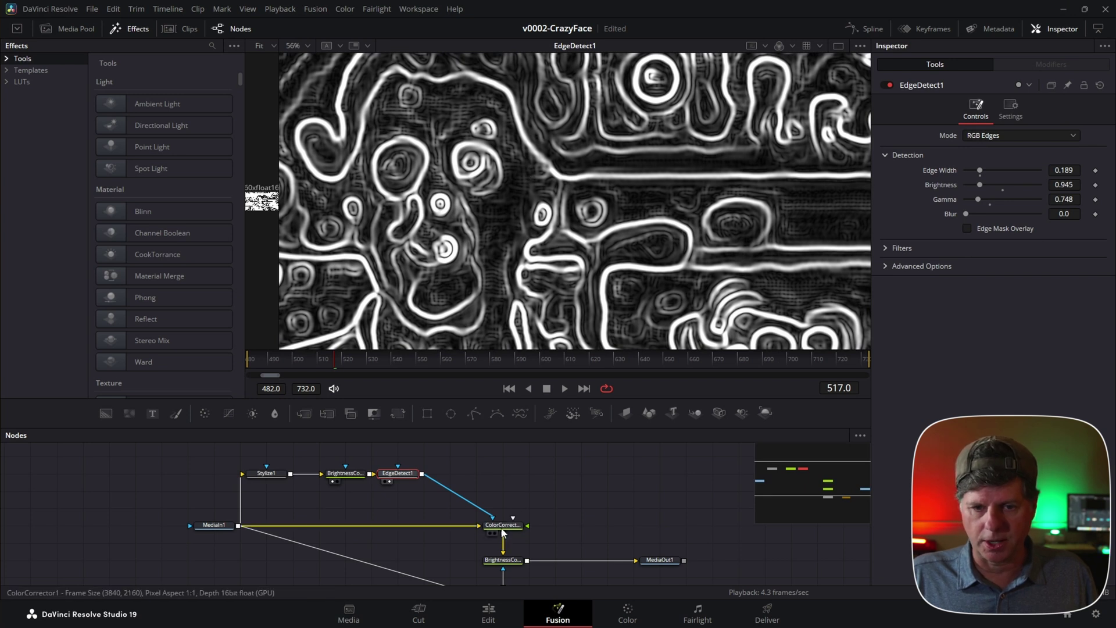
{"action": "left_click", "coordinate": [99, 29]}
{"action": "left_click", "coordinate": [131, 28]}
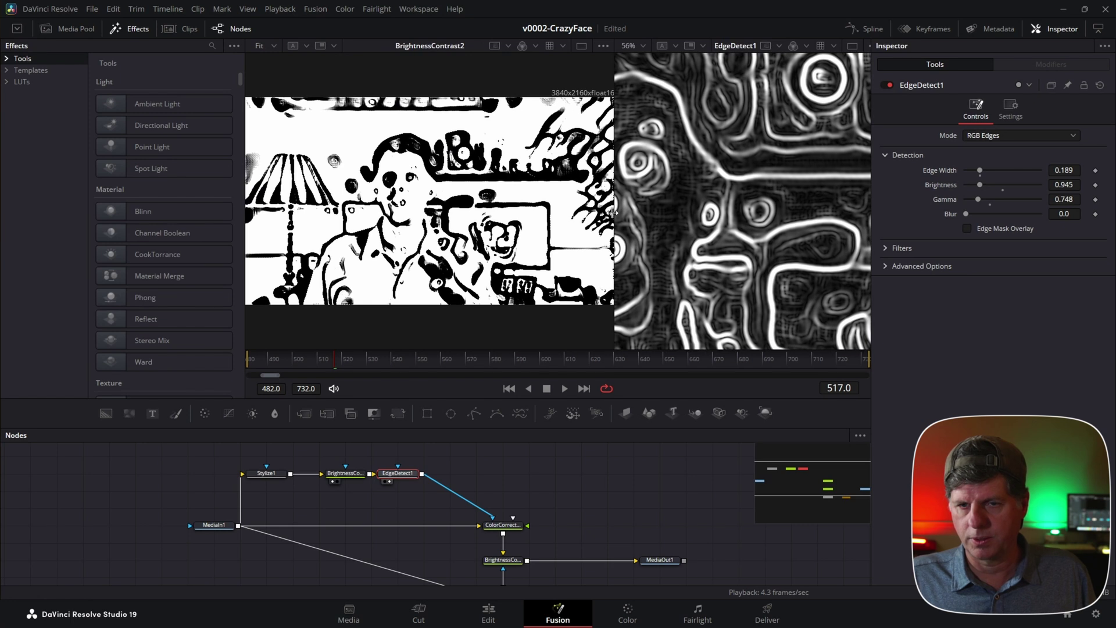
{"action": "left_click", "coordinate": [131, 29]}
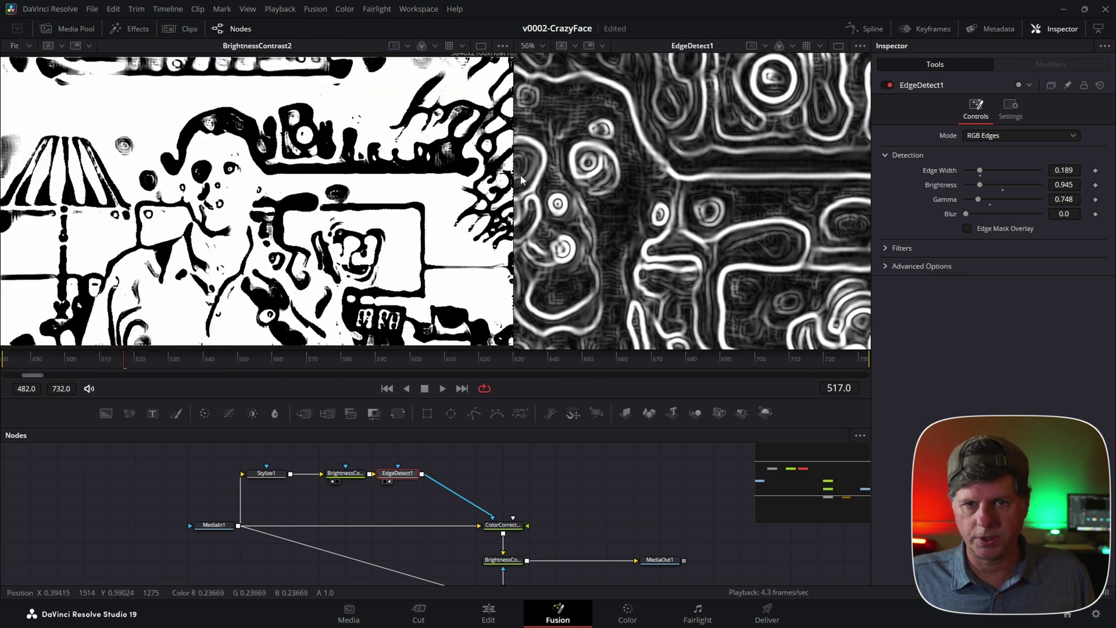
{"action": "left_click_drag", "start_coordinate": [516, 179], "coordinate": [411, 192]}
- Compare EdgeDetect1's edge mask with ColorCorrector1's tinted output in side-by-side viewers, up close around the eyes
{"action": "scroll", "coordinate": [162, 218], "scroll_direction": "up", "scroll_amount": 5}
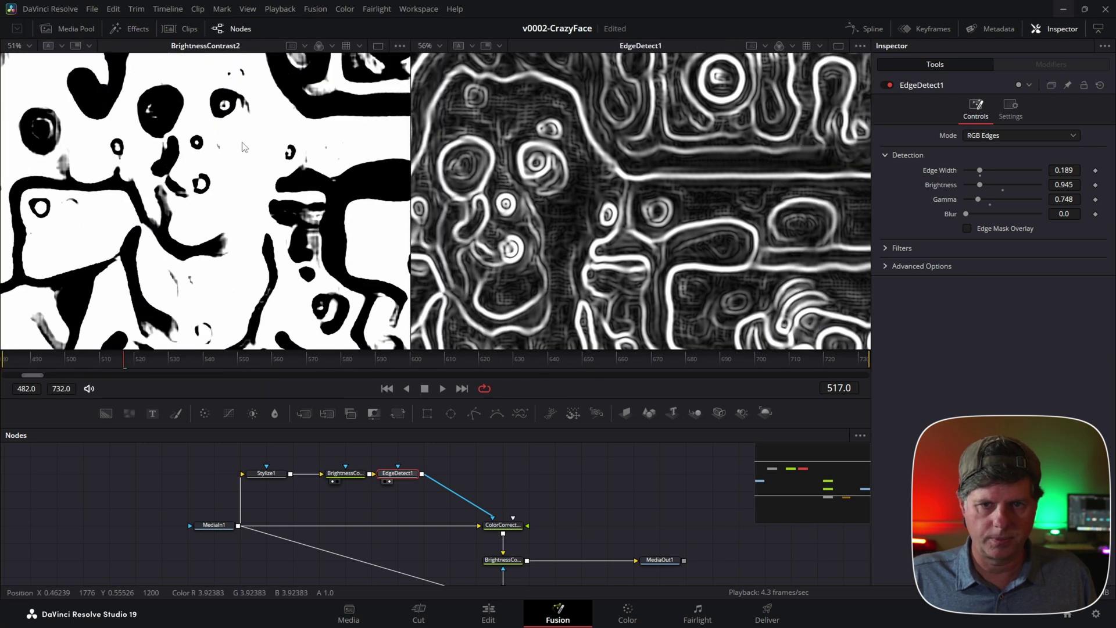
{"action": "scroll", "coordinate": [243, 148], "scroll_direction": "up", "scroll_amount": 2}
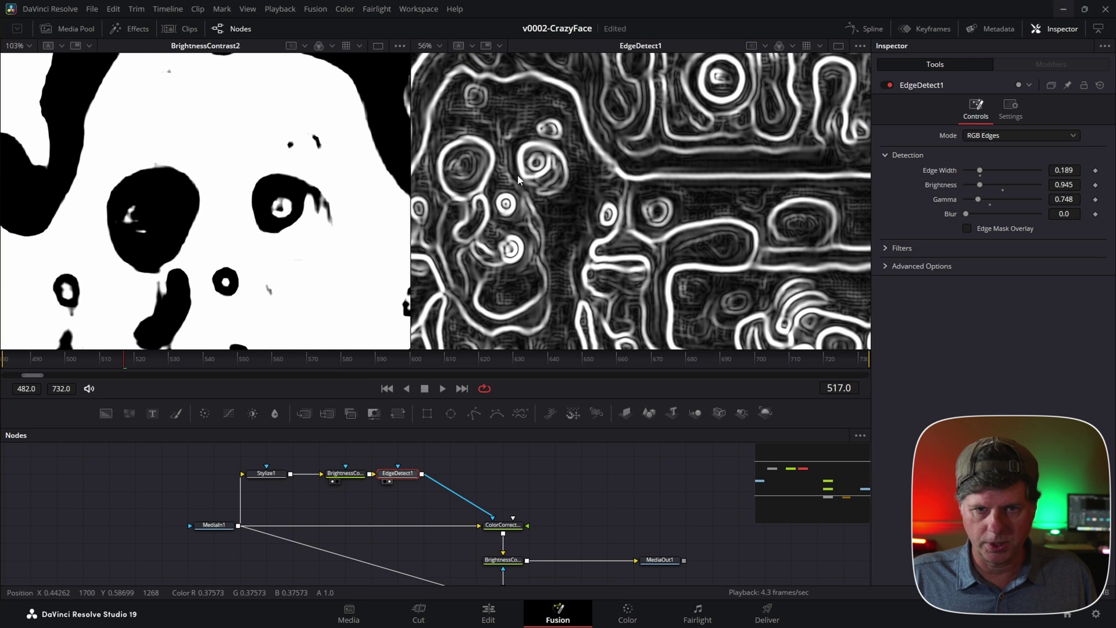
{"action": "scroll", "coordinate": [488, 157], "scroll_direction": "up", "scroll_amount": 2}
{"action": "scroll", "coordinate": [472, 173], "scroll_direction": "down", "scroll_amount": 2}
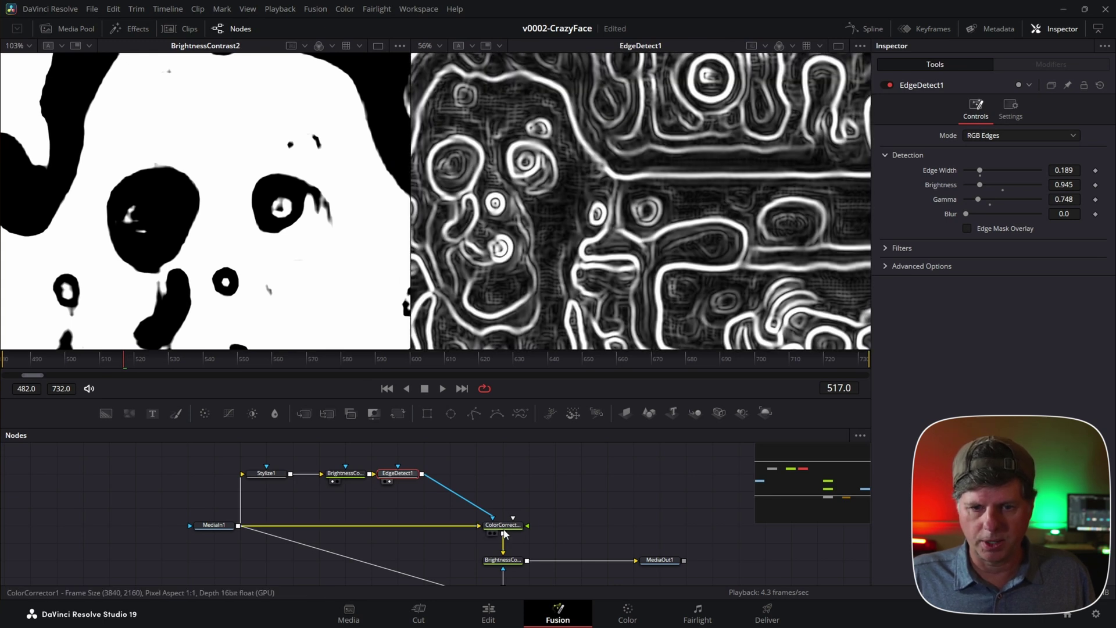
{"action": "key", "text": "1"}
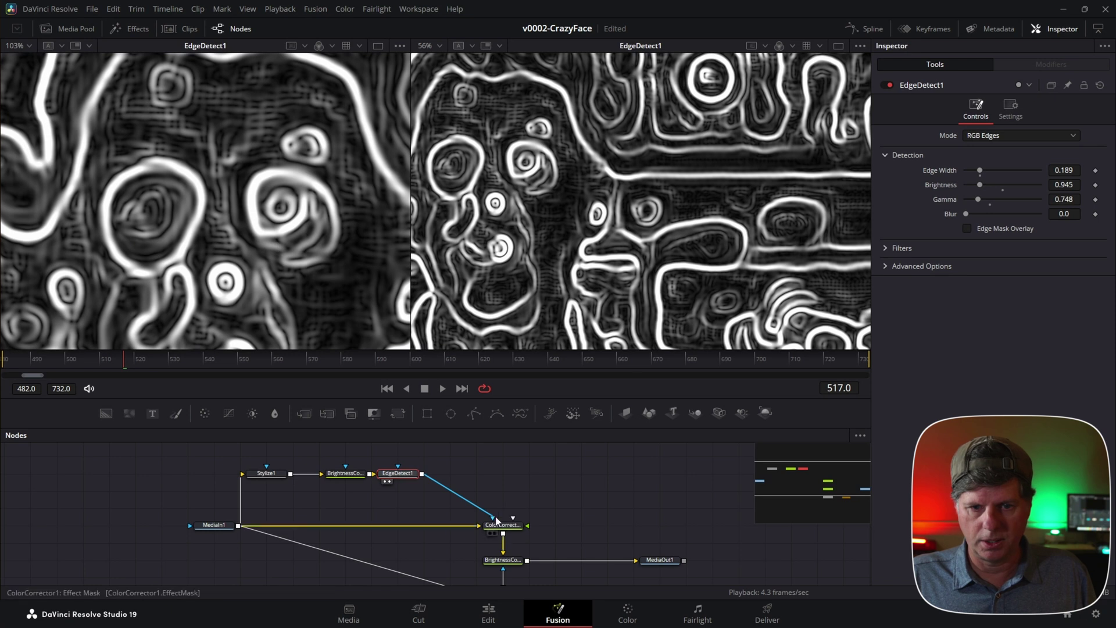
{"action": "left_click", "coordinate": [503, 525]}
{"action": "key", "text": "2"}
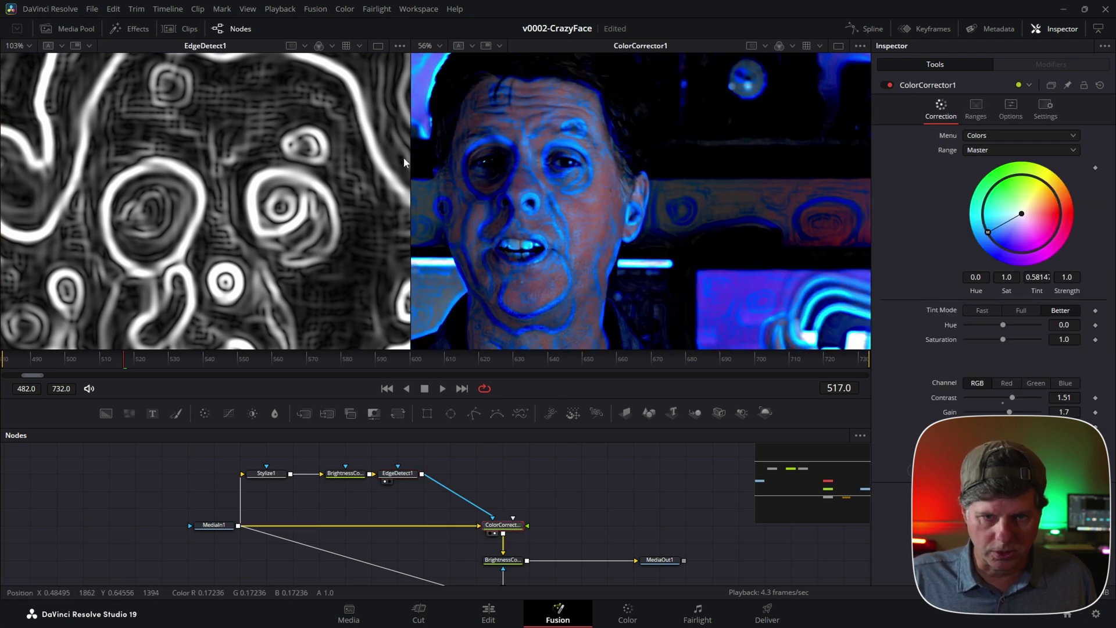
{"action": "scroll", "coordinate": [502, 151], "scroll_direction": "up", "scroll_amount": 4}
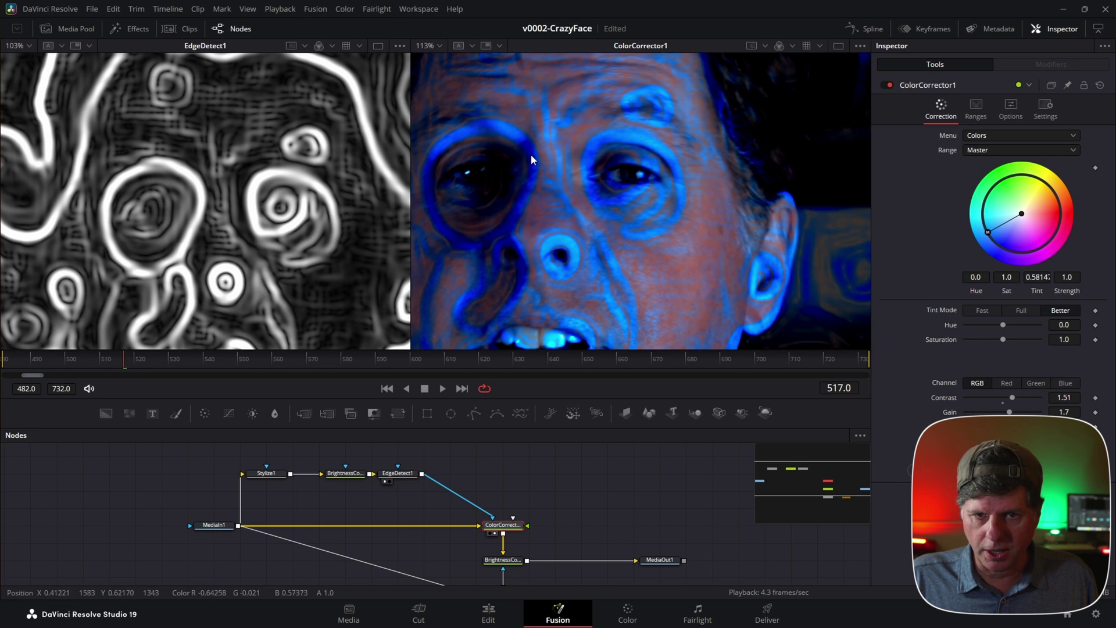
- Shift ColorCorrector1's tint to a deeper blue and insert a Bitmap mask node between EdgeDetect1 and ColorCorrector1's mask input
{"action": "left_click_drag", "start_coordinate": [1052, 221], "coordinate": [994, 240]}
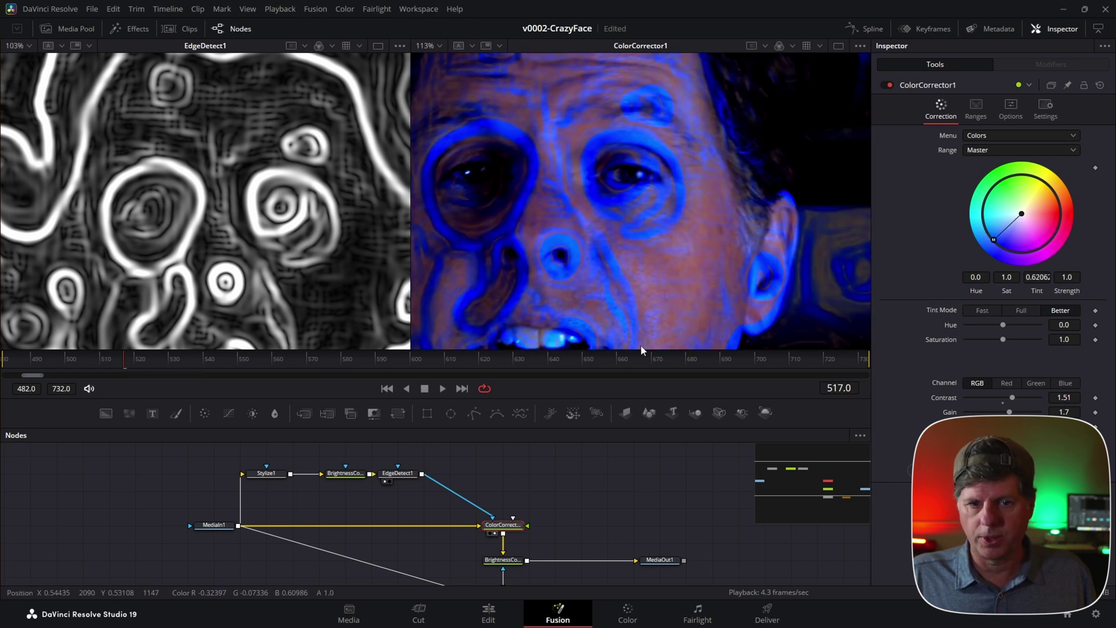
{"action": "left_click", "coordinate": [401, 475]}
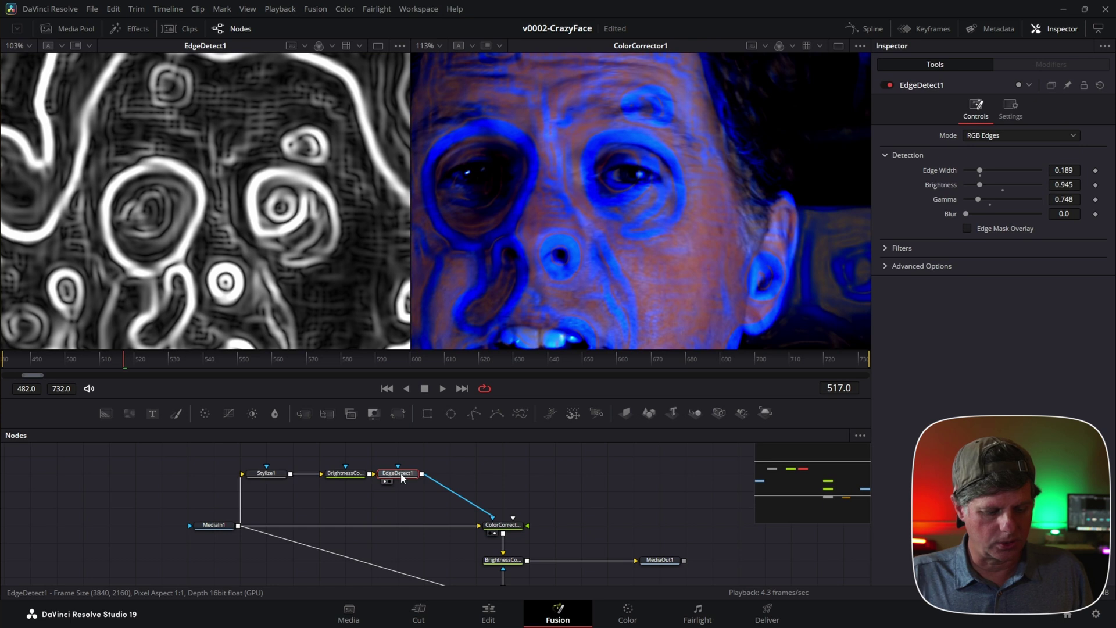
{"action": "key", "text": "shift+space"}
{"action": "type", "text": "bit"}
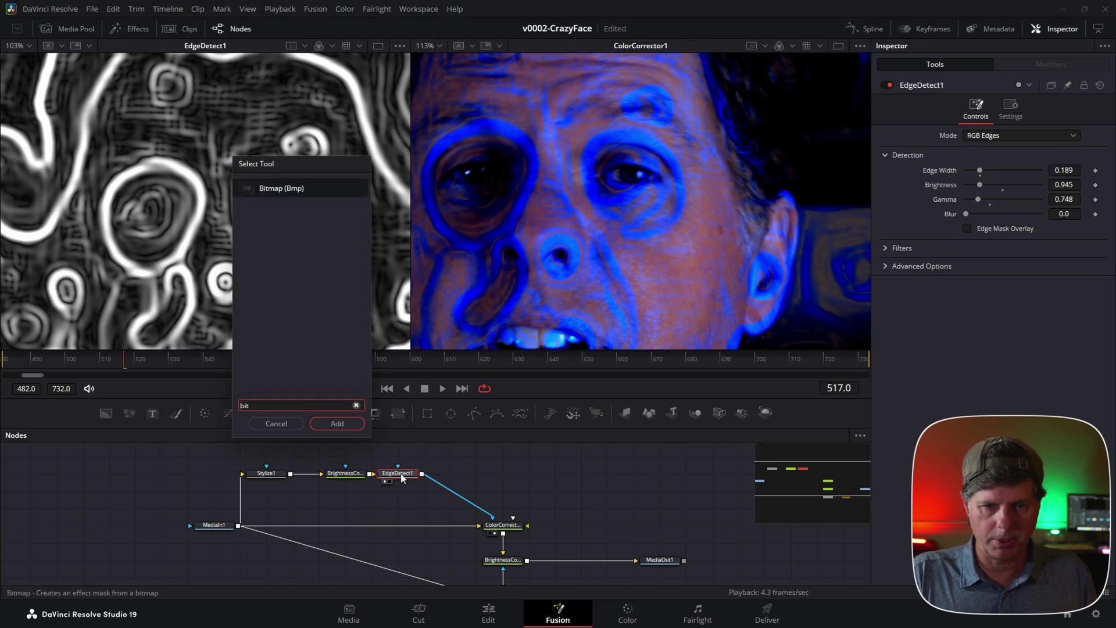
{"action": "key", "text": "Return"}
{"action": "left_click_drag", "start_coordinate": [414, 467], "coordinate": [492, 466]}
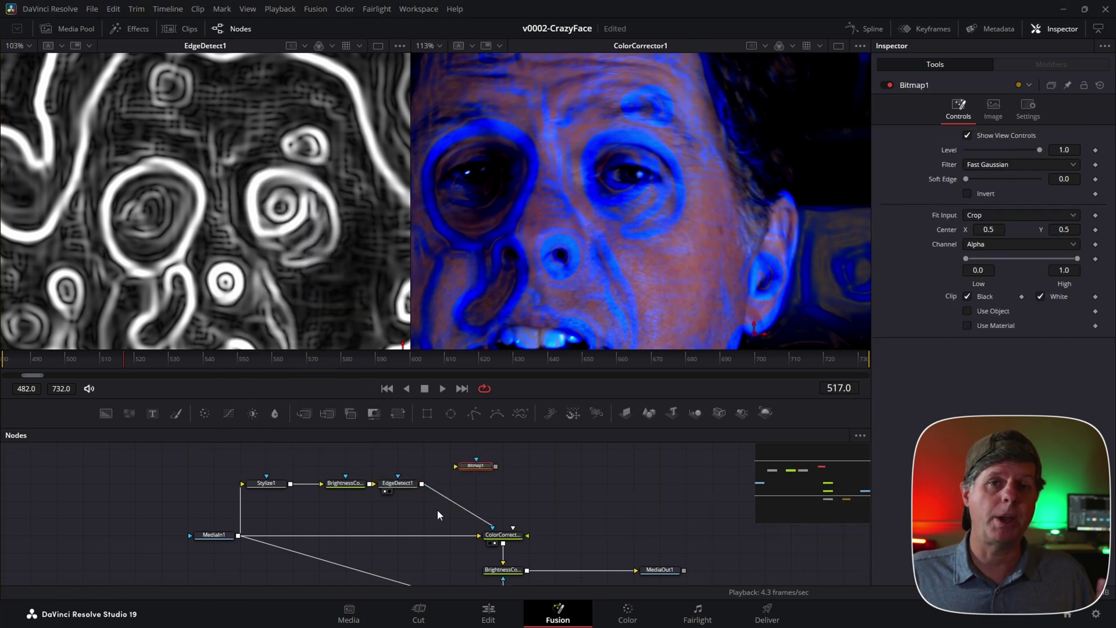
{"action": "left_click_drag", "start_coordinate": [465, 509], "coordinate": [492, 530]}
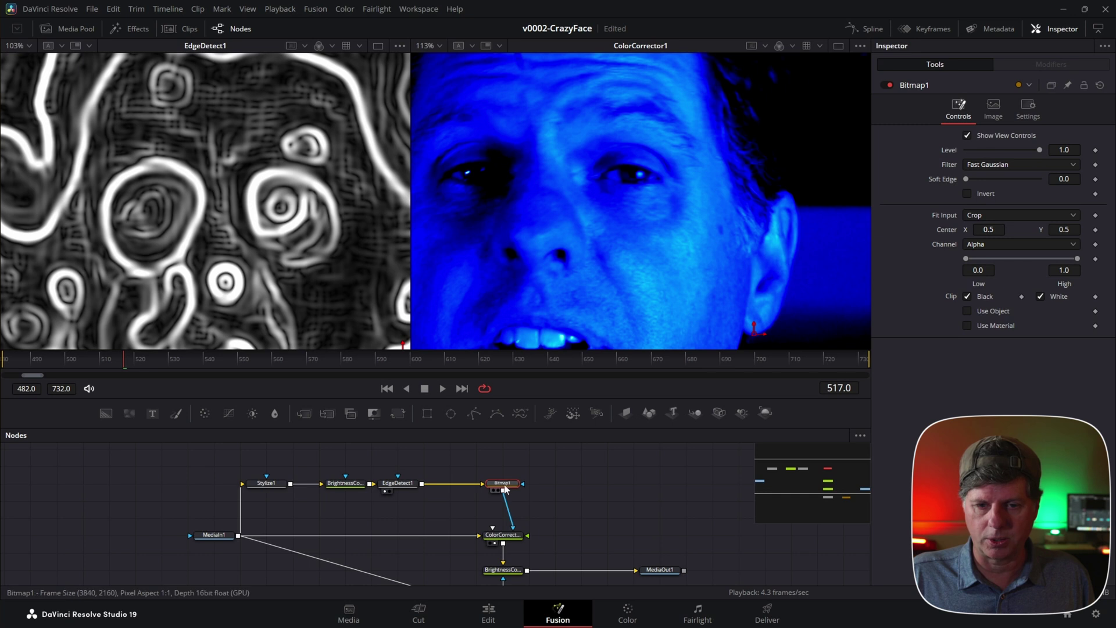
- Set Bitmap1's channel to Luminance with a range of about 0.456 to 0.517, and view ColorCorrector1's output
{"action": "key", "text": "2"}
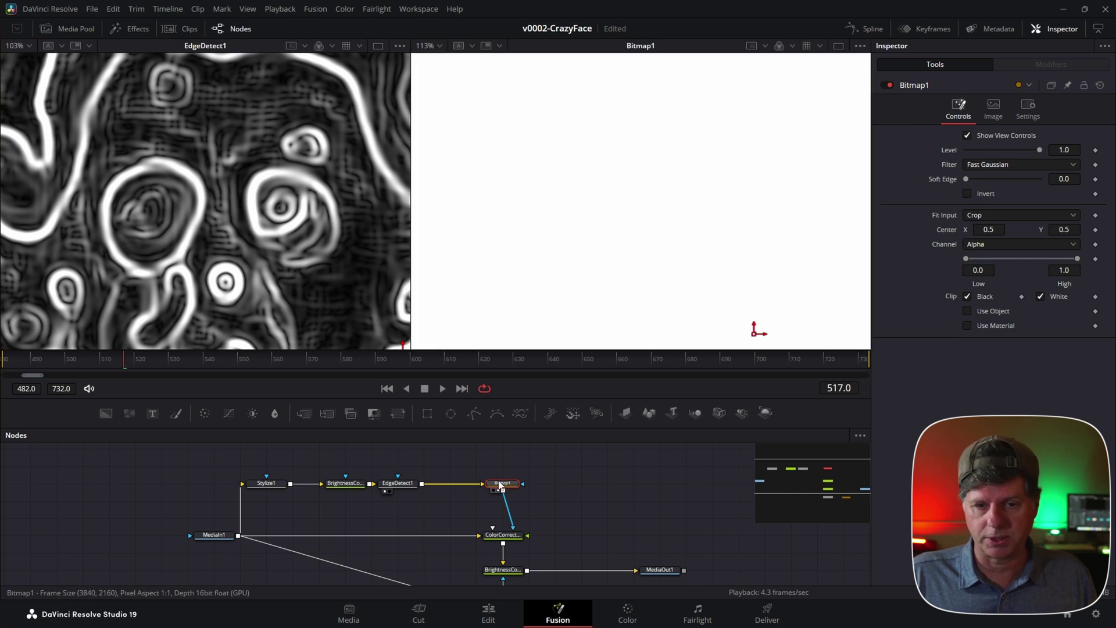
{"action": "left_click", "coordinate": [1010, 244]}
{"action": "left_click", "coordinate": [1010, 323]}
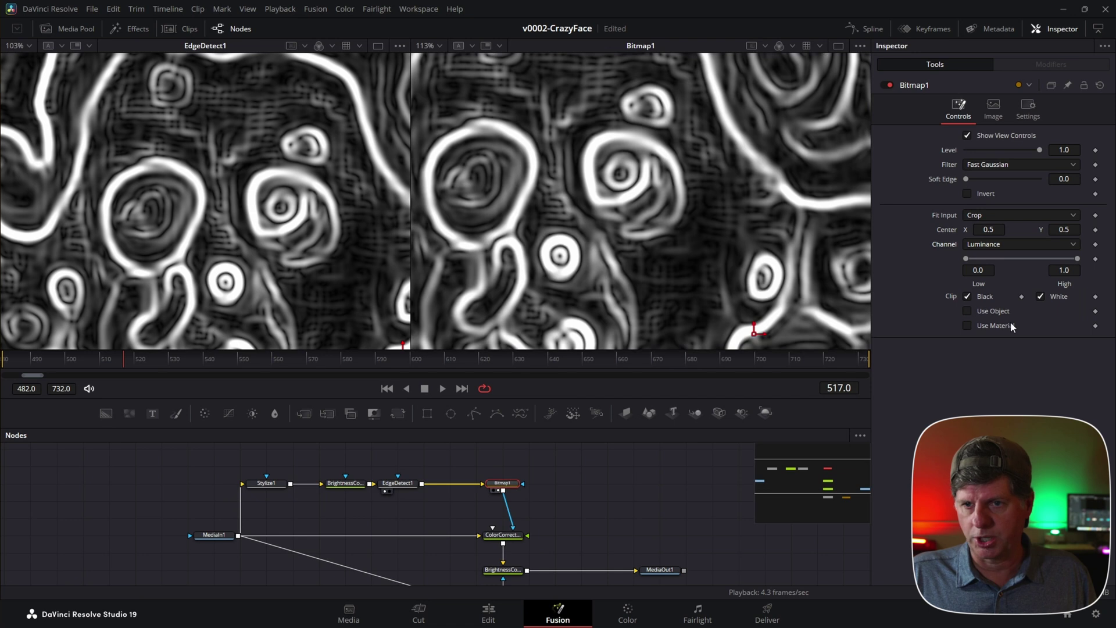
{"action": "left_click_drag", "start_coordinate": [966, 258], "coordinate": [994, 258]}
{"action": "left_click_drag", "start_coordinate": [1073, 259], "coordinate": [1014, 257]}
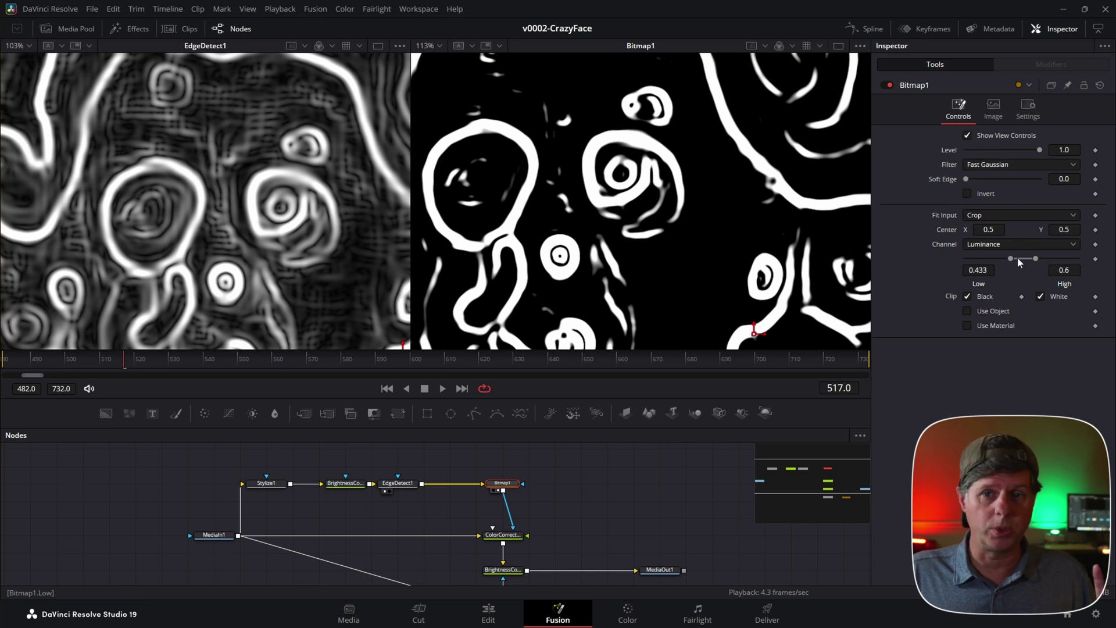
{"action": "mouse_move", "coordinate": [1010, 259]}
{"action": "left_mouse_down"}
{"action": "mouse_move", "coordinate": [960, 256]}
{"action": "mouse_move", "coordinate": [1051, 258]}
{"action": "mouse_move", "coordinate": [996, 258]}
{"action": "mouse_move", "coordinate": [1013, 260]}
{"action": "left_mouse_up"}
{"action": "left_click", "coordinate": [503, 534]}
{"action": "key", "text": "2"}
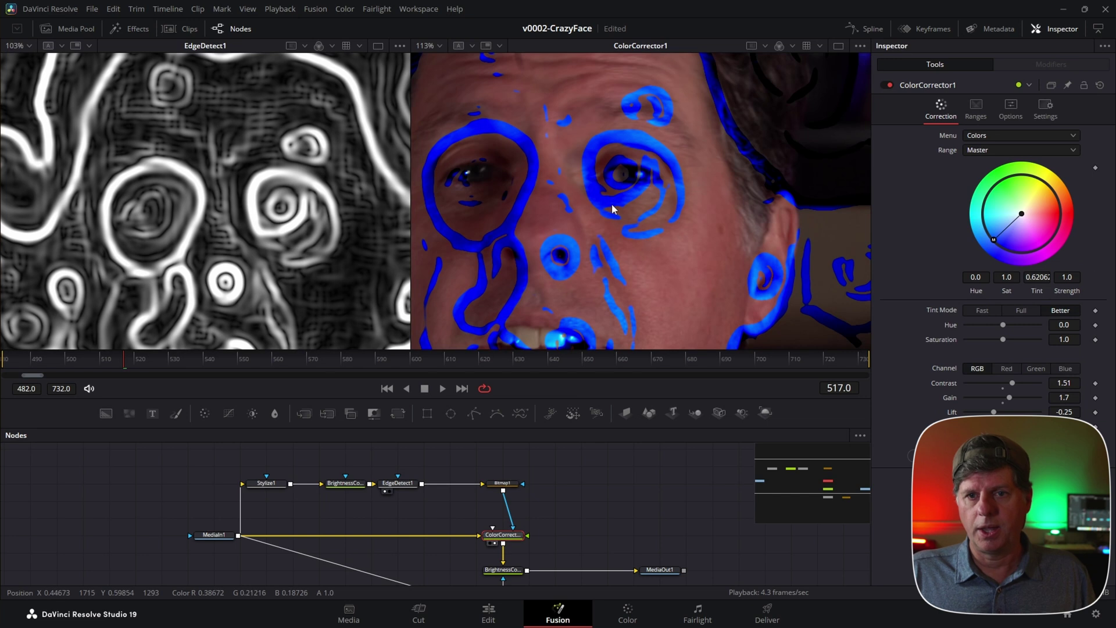
{"action": "scroll", "coordinate": [611, 203], "scroll_direction": "down", "scroll_amount": 3}
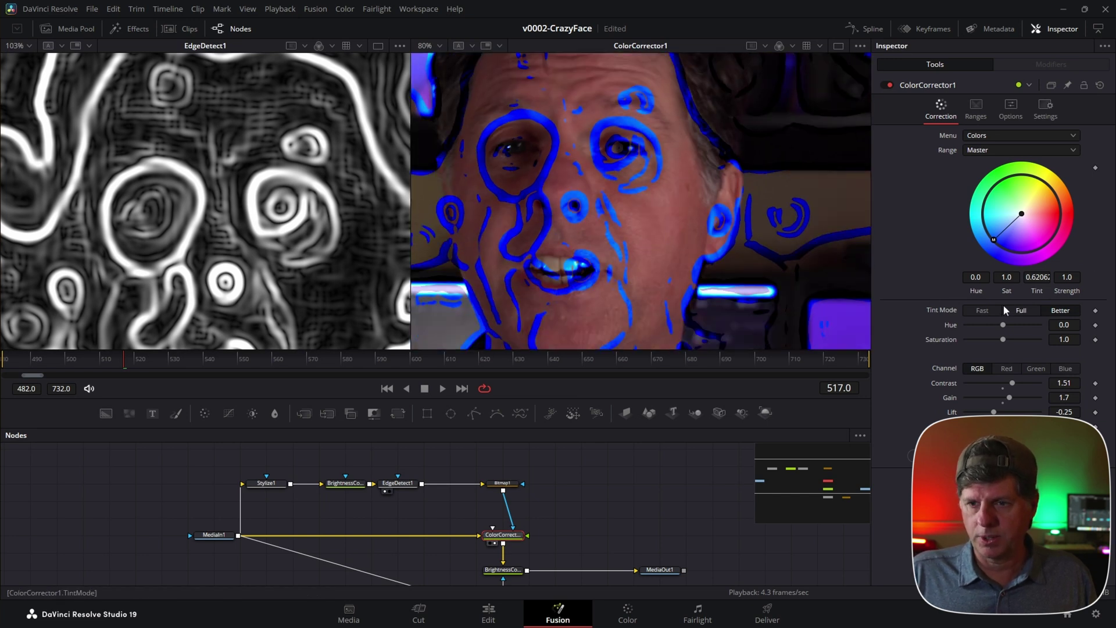
- Lower Bitmap1's range to about 0.294 to 0.377 and set Stylize1's Style Scale to 6
{"action": "left_click", "coordinate": [504, 485]}
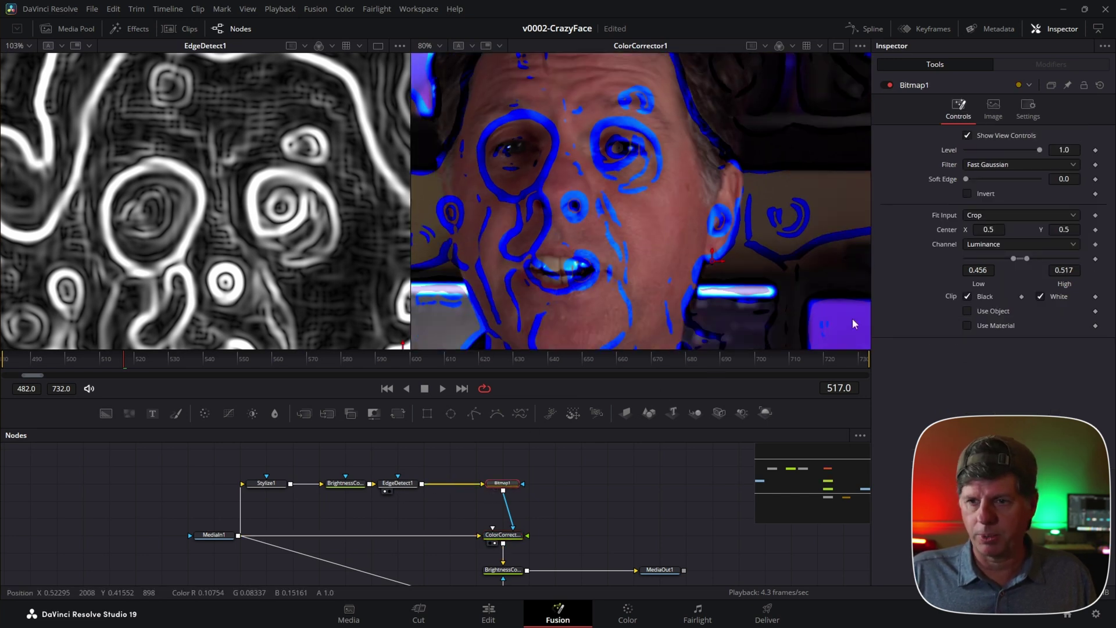
{"action": "mouse_move", "coordinate": [1012, 259]}
{"action": "left_mouse_down"}
{"action": "mouse_move", "coordinate": [960, 263]}
{"action": "mouse_move", "coordinate": [1006, 257]}
{"action": "mouse_move", "coordinate": [993, 261]}
{"action": "left_mouse_up"}
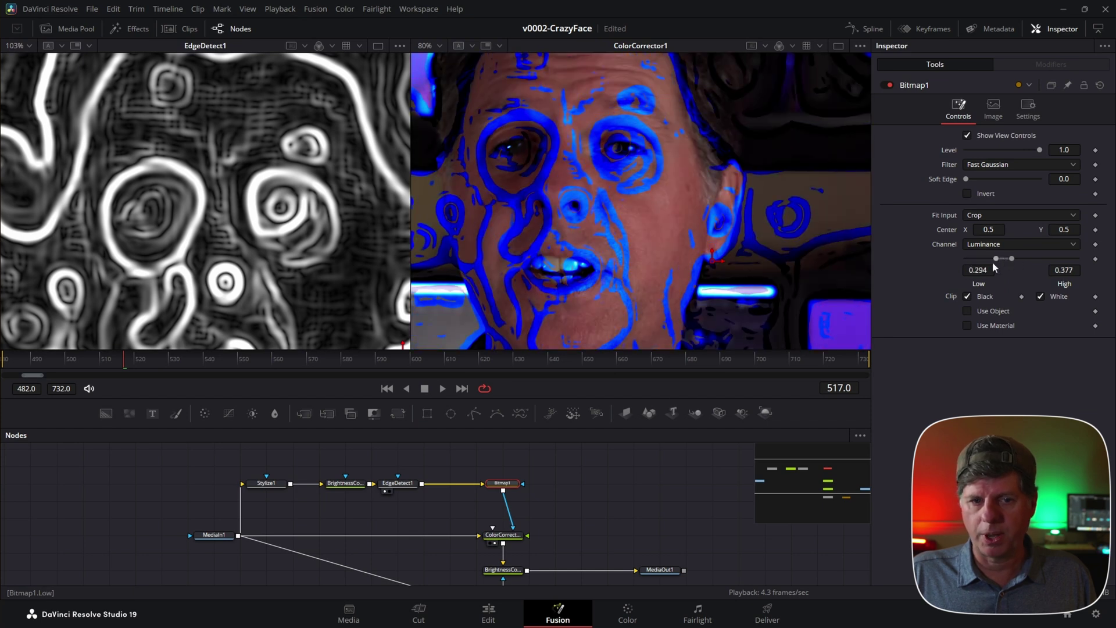
{"action": "left_click", "coordinate": [267, 484]}
{"action": "left_click_drag", "start_coordinate": [990, 150], "coordinate": [1047, 152]}
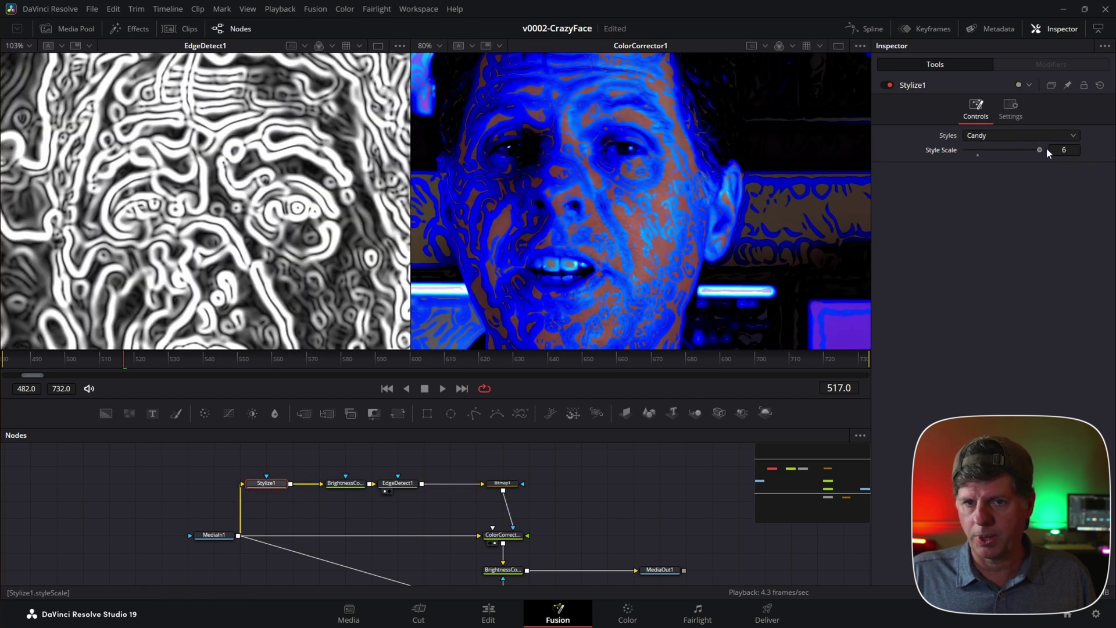
- Disable the EdgeDetect1 node and open BrightnessContrast2's controls
{"action": "left_click", "coordinate": [397, 483]}
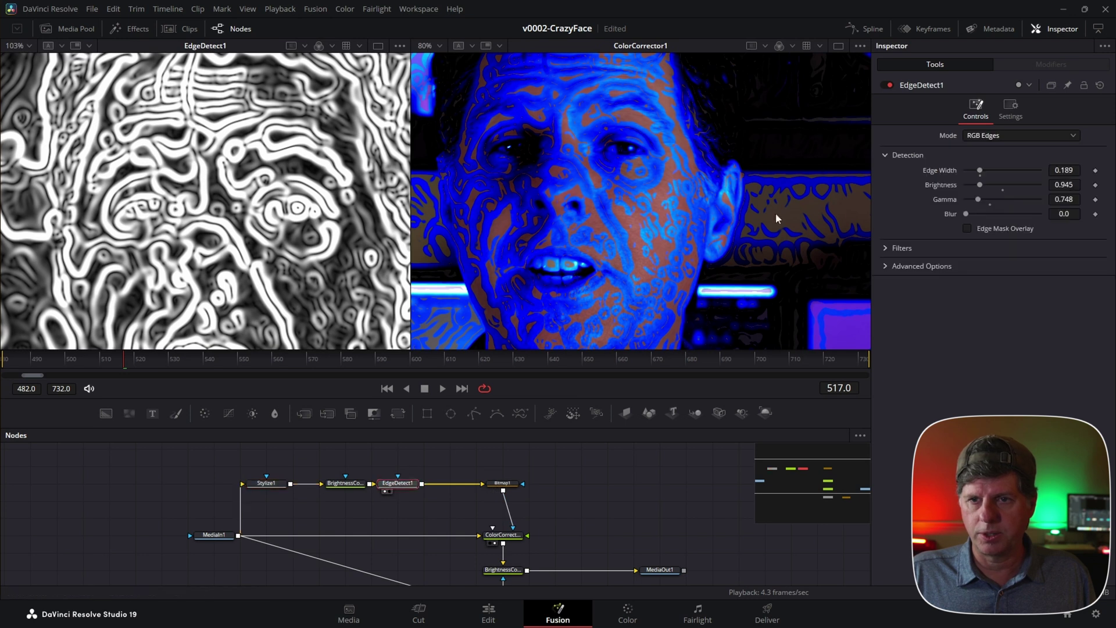
{"action": "left_click", "coordinate": [889, 84]}
{"action": "left_click", "coordinate": [266, 483]}
{"action": "left_click", "coordinate": [345, 483]}
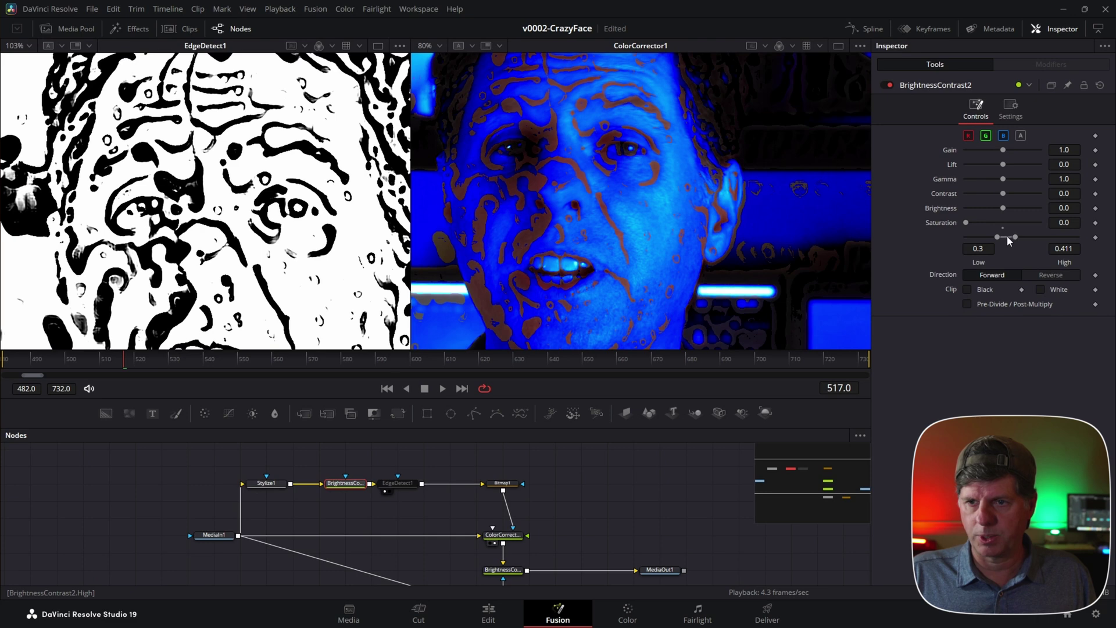
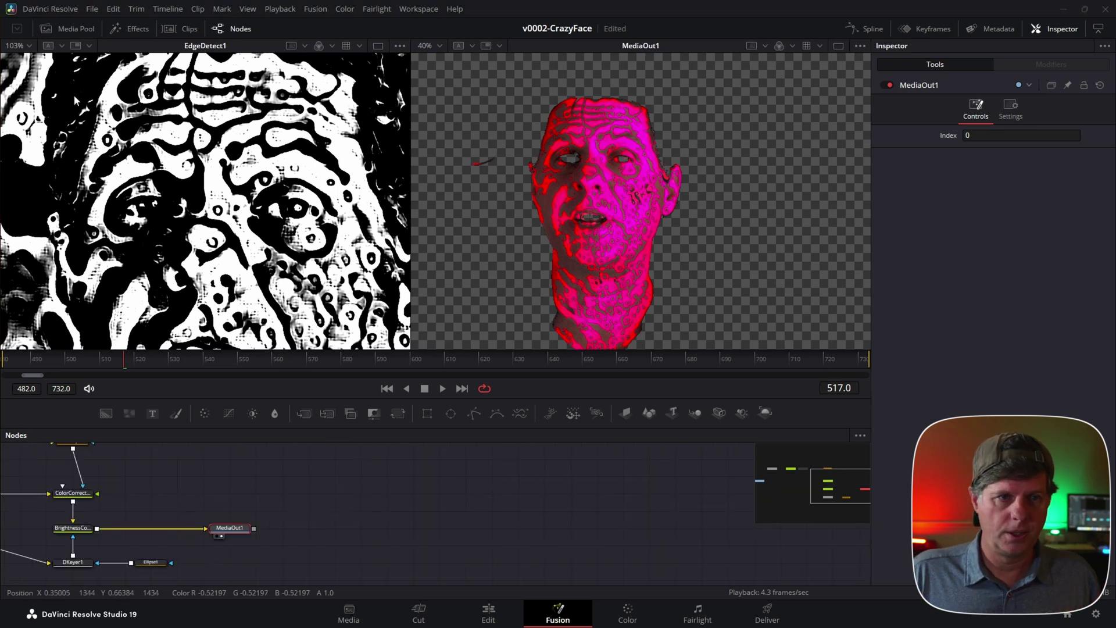
- Add waves.mp4 from the media pool to the node graph beside MediaOut1 and view it in an enlarged node workspace with one viewer
{"action": "left_click", "coordinate": [72, 25]}
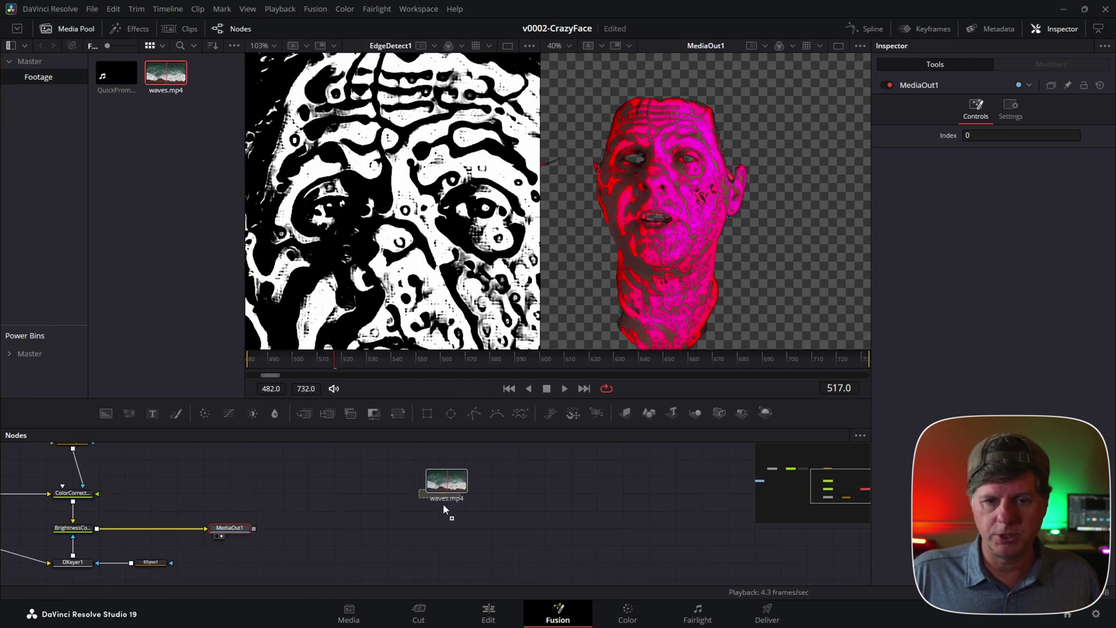
{"action": "left_click_drag", "start_coordinate": [444, 508], "coordinate": [443, 532]}
{"action": "key", "text": "2"}
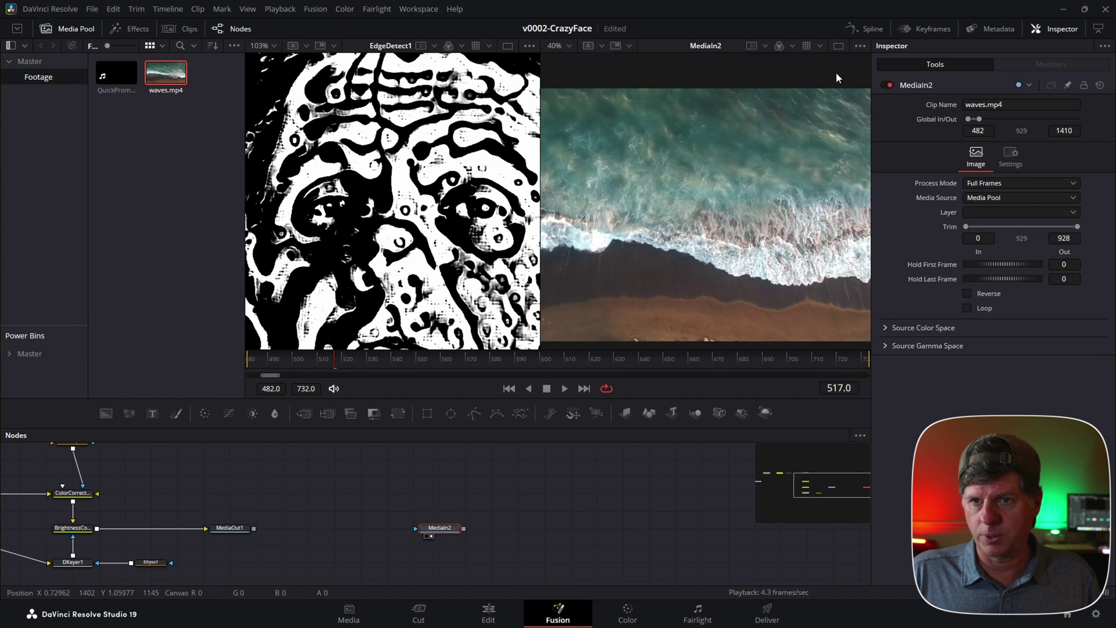
{"action": "left_click", "coordinate": [838, 45]}
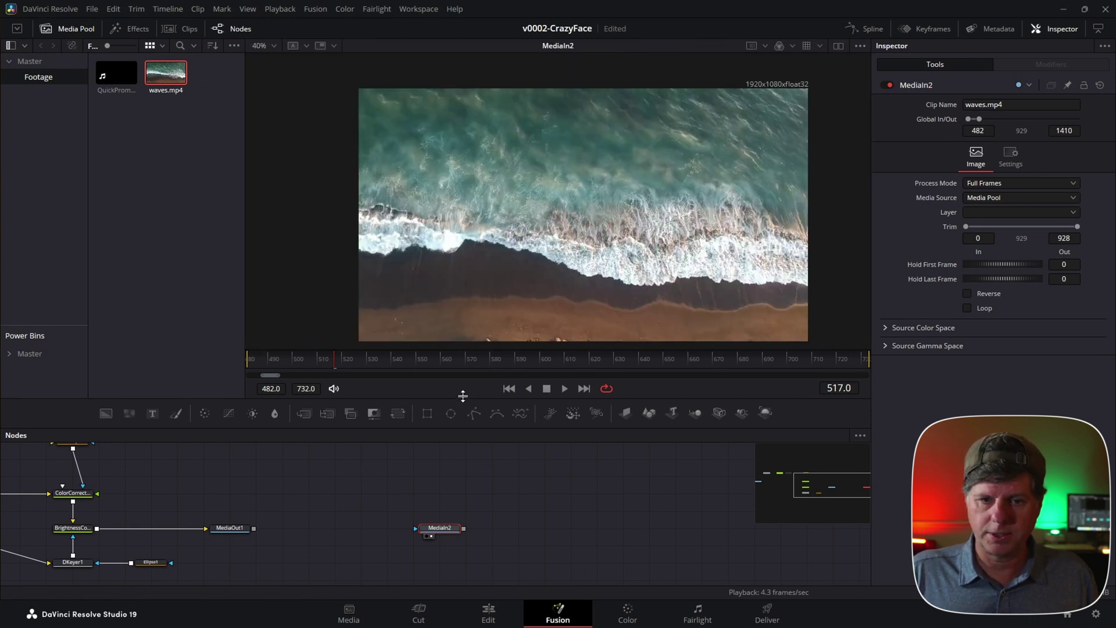
{"action": "left_click_drag", "start_coordinate": [462, 396], "coordinate": [462, 362]}
{"action": "left_click_drag", "start_coordinate": [440, 498], "coordinate": [361, 498]}
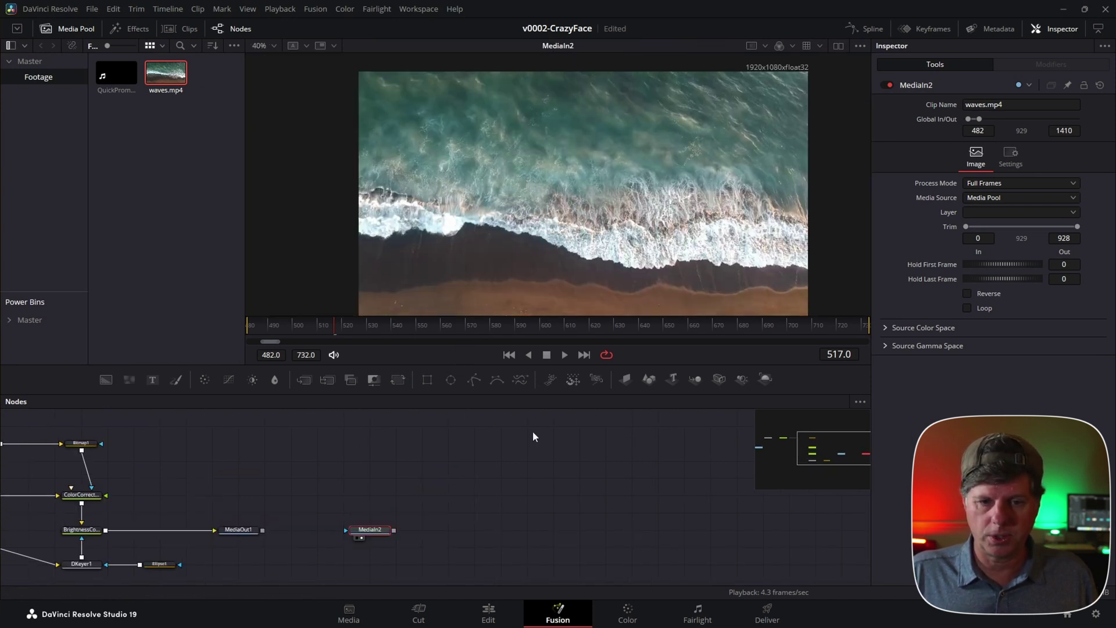
{"action": "left_click_drag", "start_coordinate": [607, 509], "coordinate": [550, 501]}
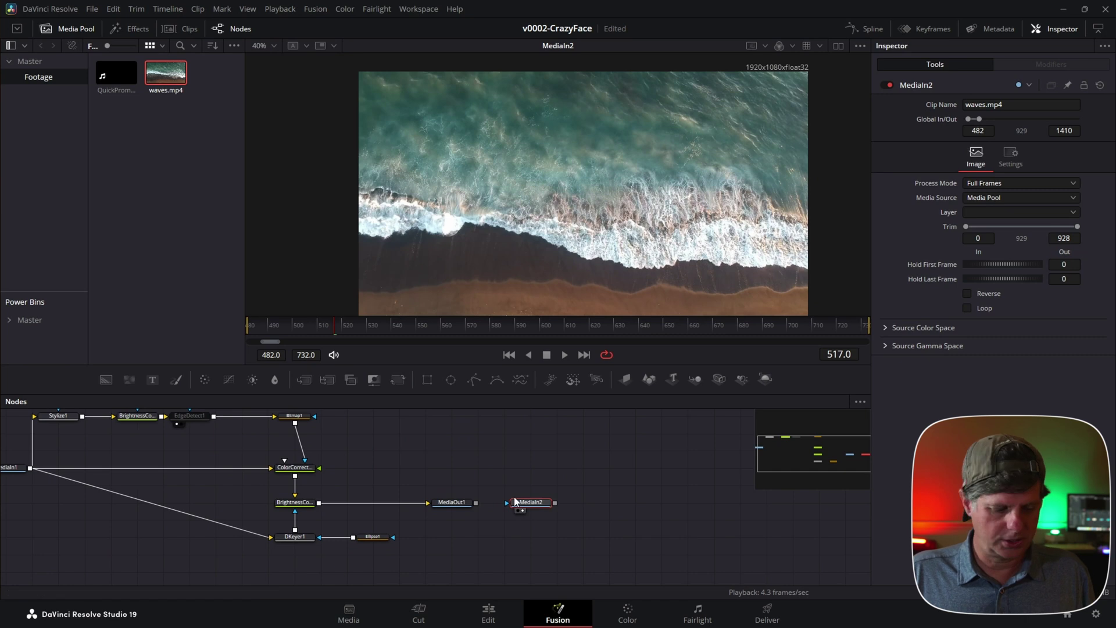
- Add a Stylize node fed by MediaIn2 and place it beside the clip
{"action": "key", "text": "shift+space"}
{"action": "type", "text": "sty"}
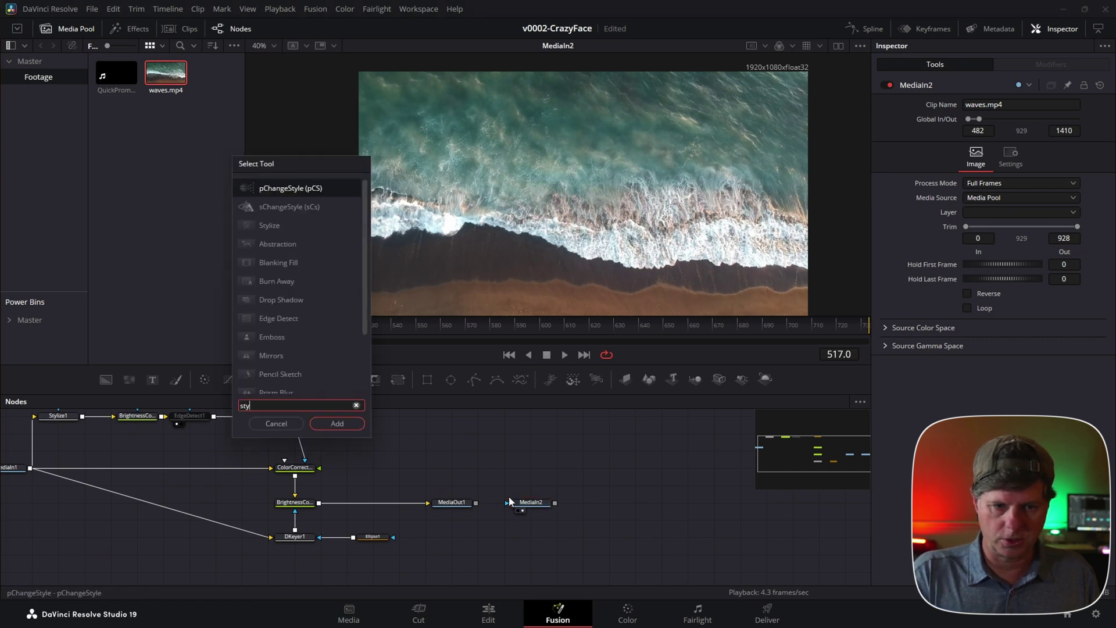
{"action": "key", "text": "BackSpace"}
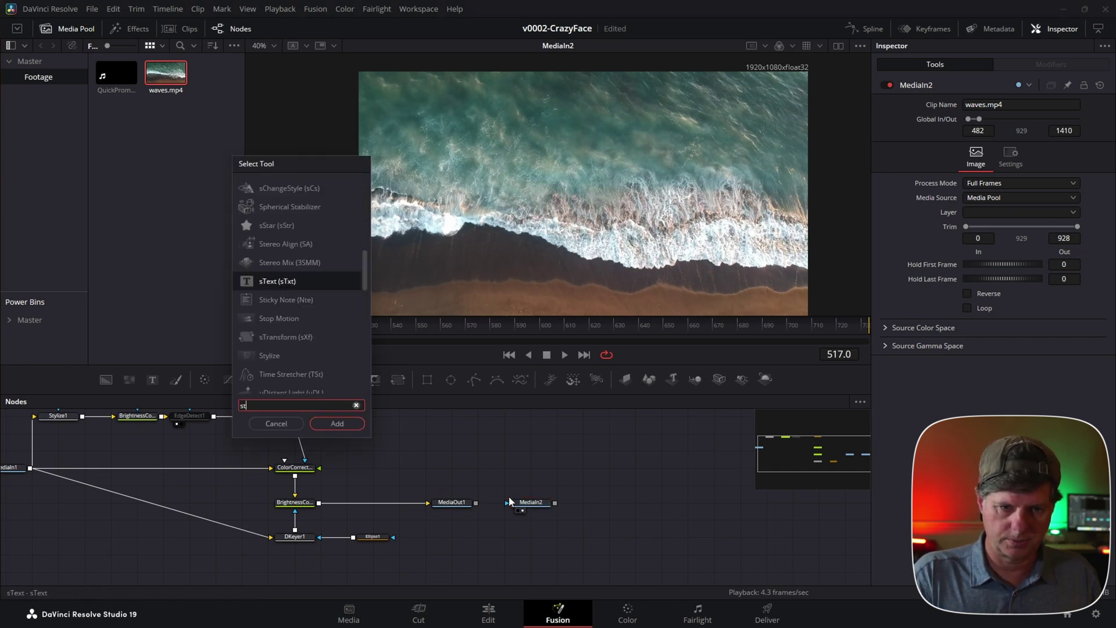
{"action": "type", "text": "yl"}
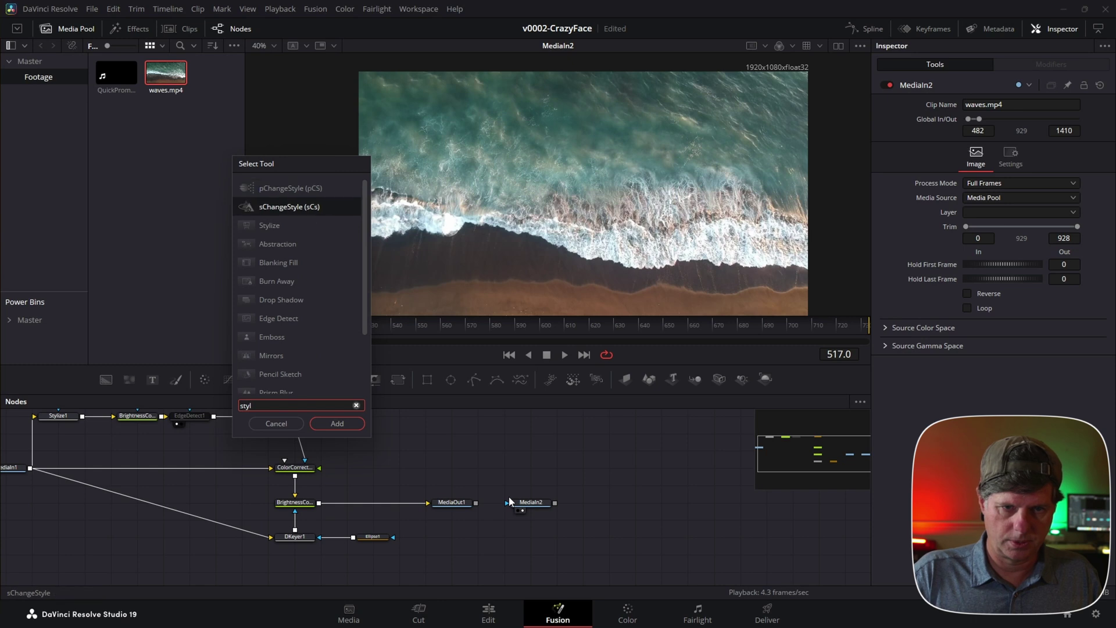
{"action": "key", "text": "Down"}
{"action": "key", "text": "Return"}
{"action": "left_click_drag", "start_coordinate": [546, 502], "coordinate": [616, 505]}
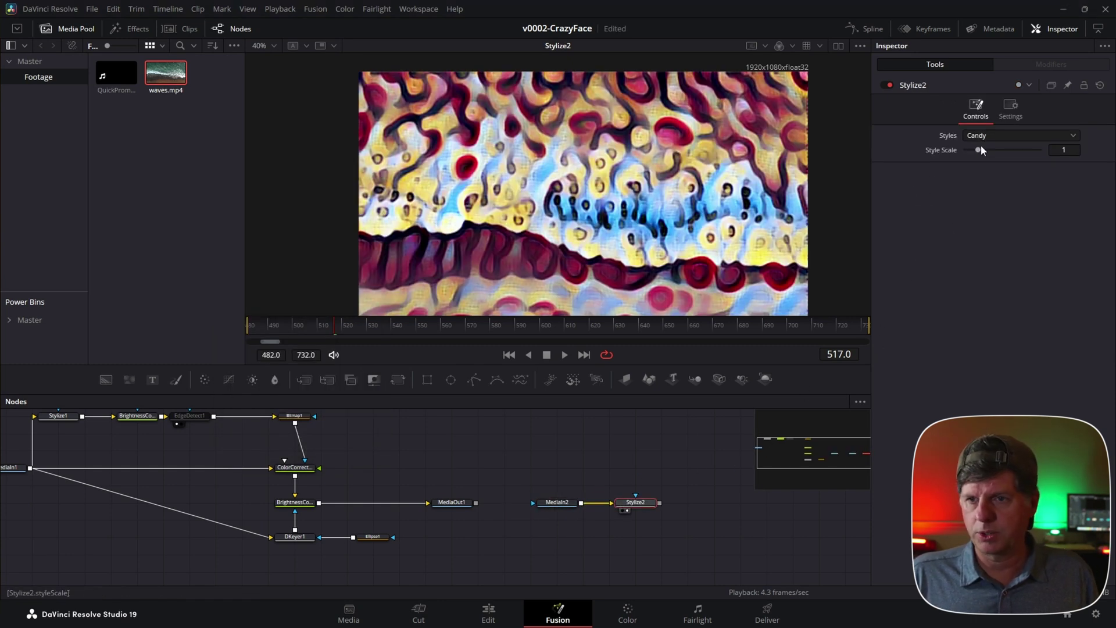
- Try the Dance style with Style Scale 4 on Stylize2
{"action": "left_click_drag", "start_coordinate": [979, 149], "coordinate": [1014, 149]}
{"action": "left_click", "coordinate": [1004, 138]}
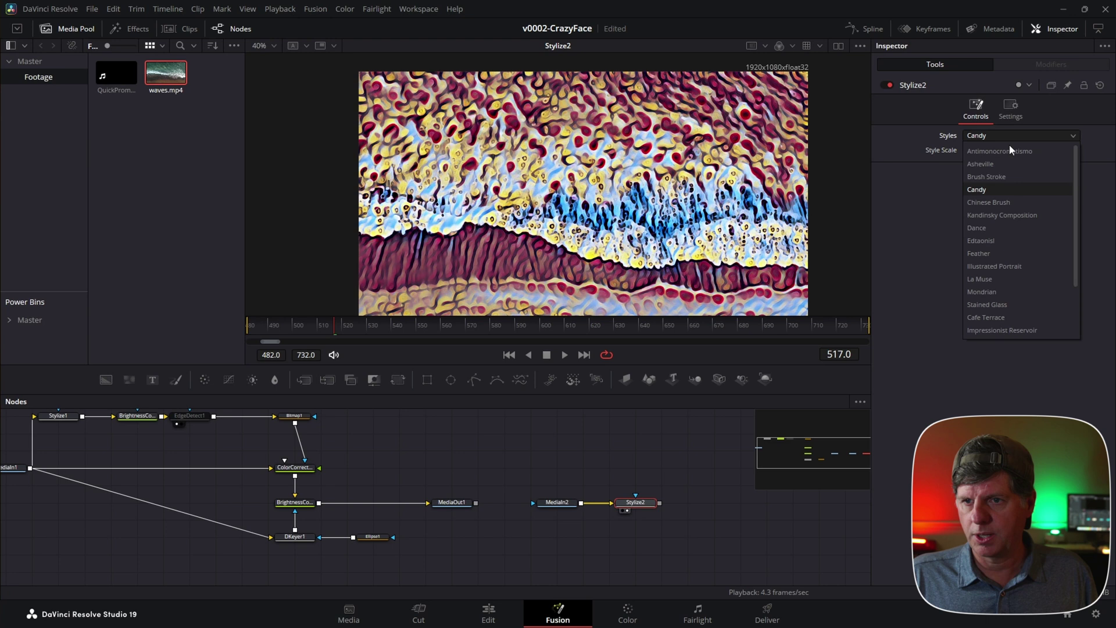
{"action": "left_click", "coordinate": [1003, 230]}
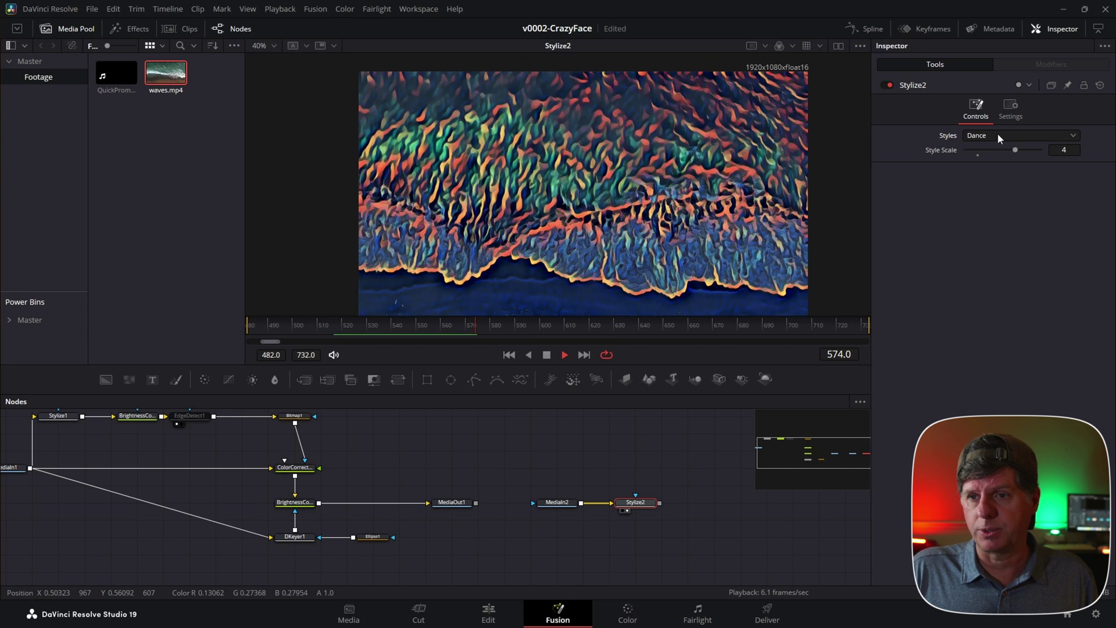
- Change Stylize2 to the Mondrian style with Style Scale 0 and move the node above MediaIn2's level
{"action": "scroll", "coordinate": [997, 134], "scroll_direction": "down", "scroll_amount": 2}
{"action": "left_click_drag", "start_coordinate": [614, 505], "coordinate": [614, 450]}
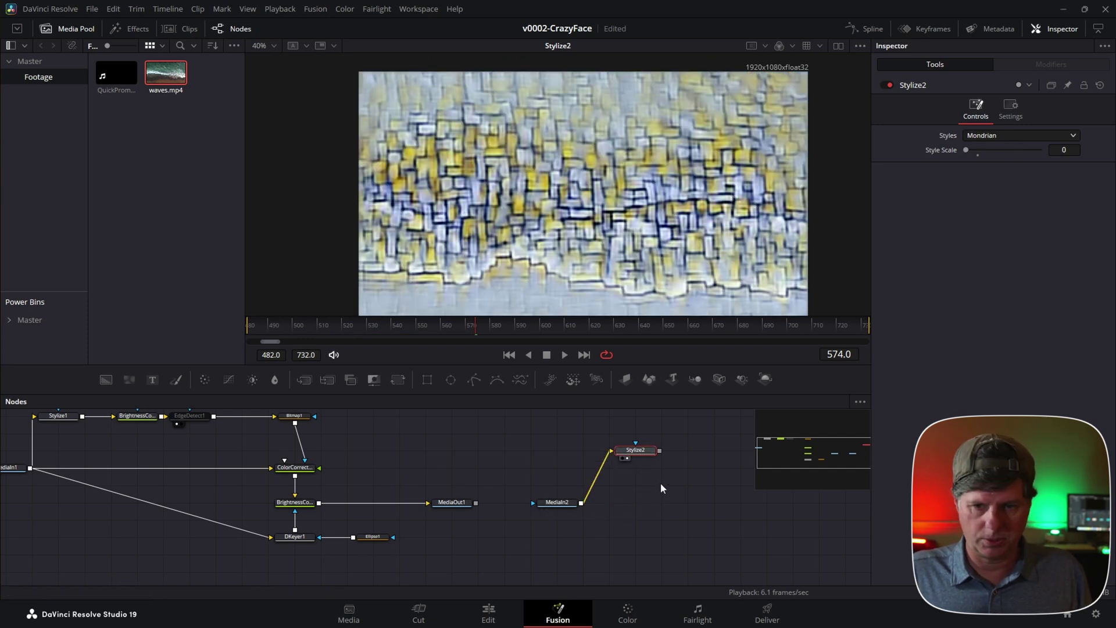
- Duplicate Stylize2 as a second branch from MediaIn2 and merge the original over the copy
{"action": "key", "text": "ctrl+c"}
{"action": "key", "text": "ctrl+v"}
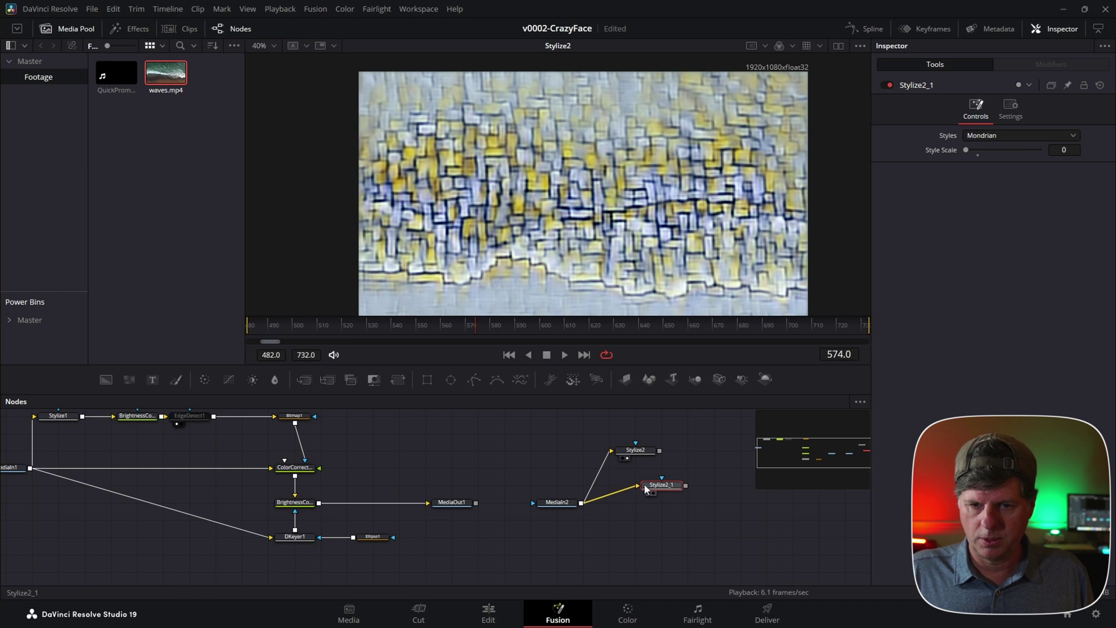
{"action": "left_click_drag", "start_coordinate": [644, 488], "coordinate": [619, 520]}
{"action": "left_click_drag", "start_coordinate": [660, 451], "coordinate": [659, 519]}
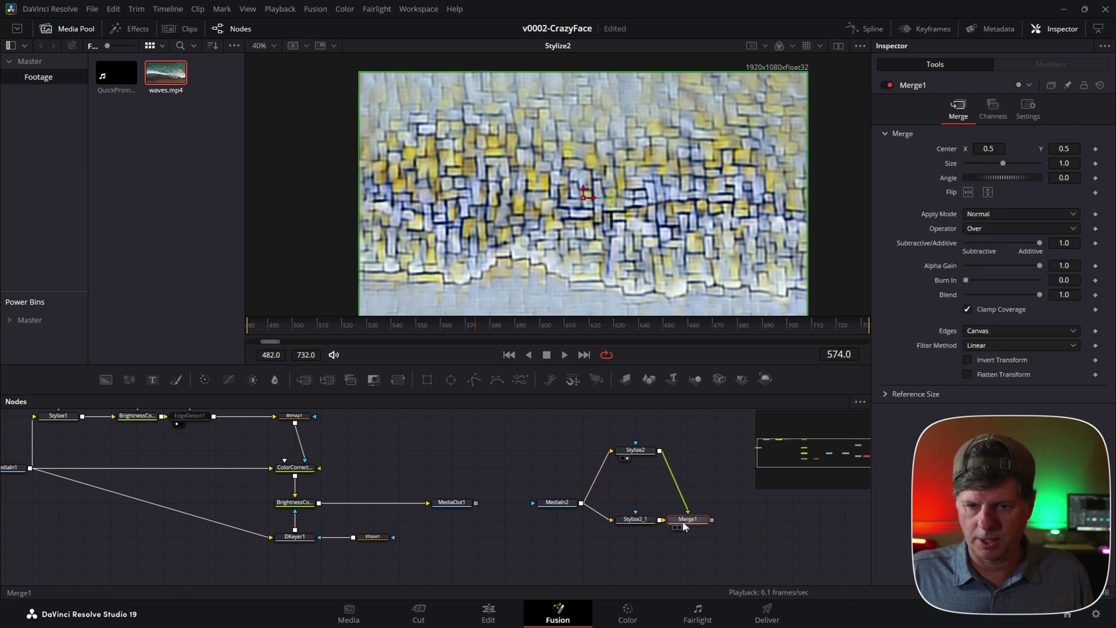
{"action": "left_click", "coordinate": [630, 523]}
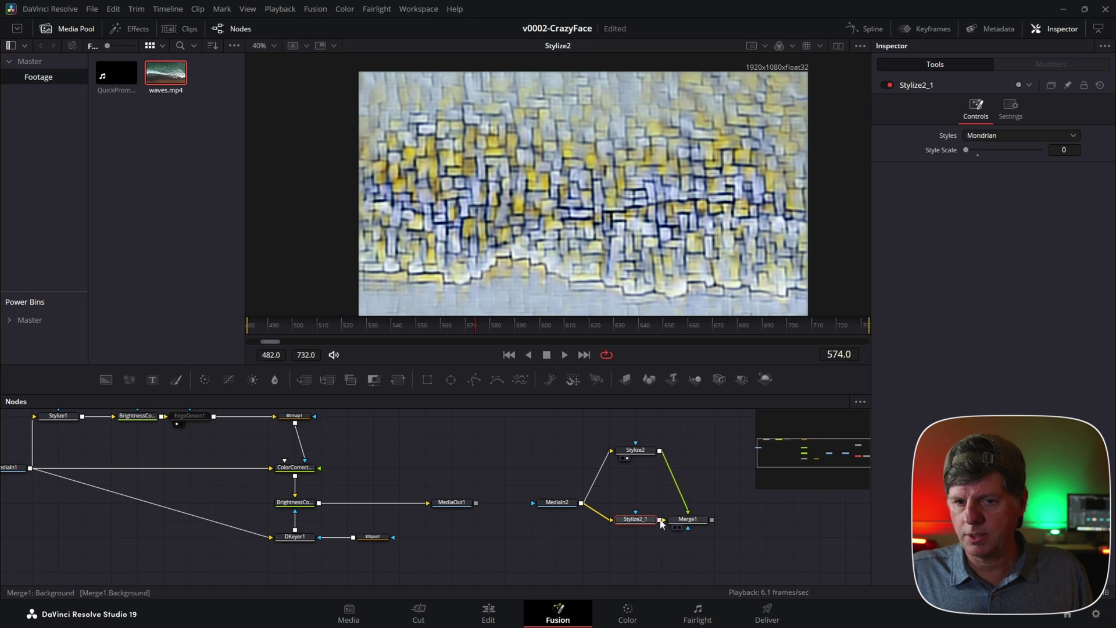
- Enlarge the Merge1 foreground to size 2.52, rotate it to -62.6 degrees, and show Merge1 in the viewer
{"action": "left_click", "coordinate": [687, 519]}
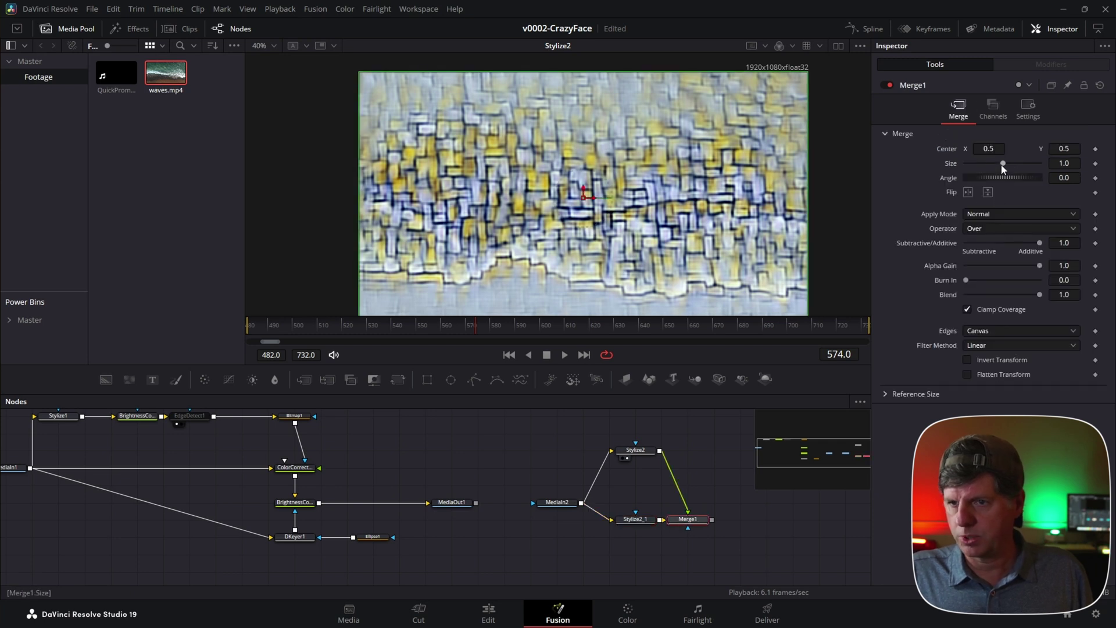
{"action": "mouse_move", "coordinate": [1000, 176]}
{"action": "left_mouse_down"}
{"action": "mouse_move", "coordinate": [1018, 177]}
{"action": "mouse_move", "coordinate": [996, 177]}
{"action": "mouse_move", "coordinate": [1017, 163]}
{"action": "left_mouse_up"}
{"action": "left_click", "coordinate": [674, 527]}
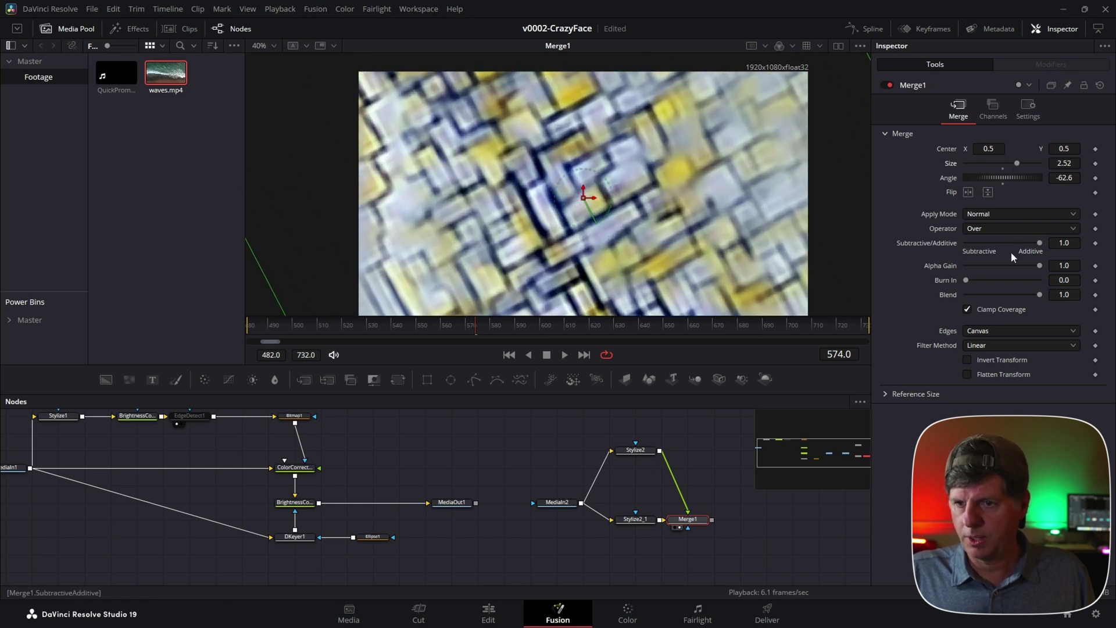
- Try the Screen apply mode on Merge1, settle on Multiply, and preview the blend by playing the clip with the image fitted to the viewer
{"action": "left_click", "coordinate": [1013, 213]}
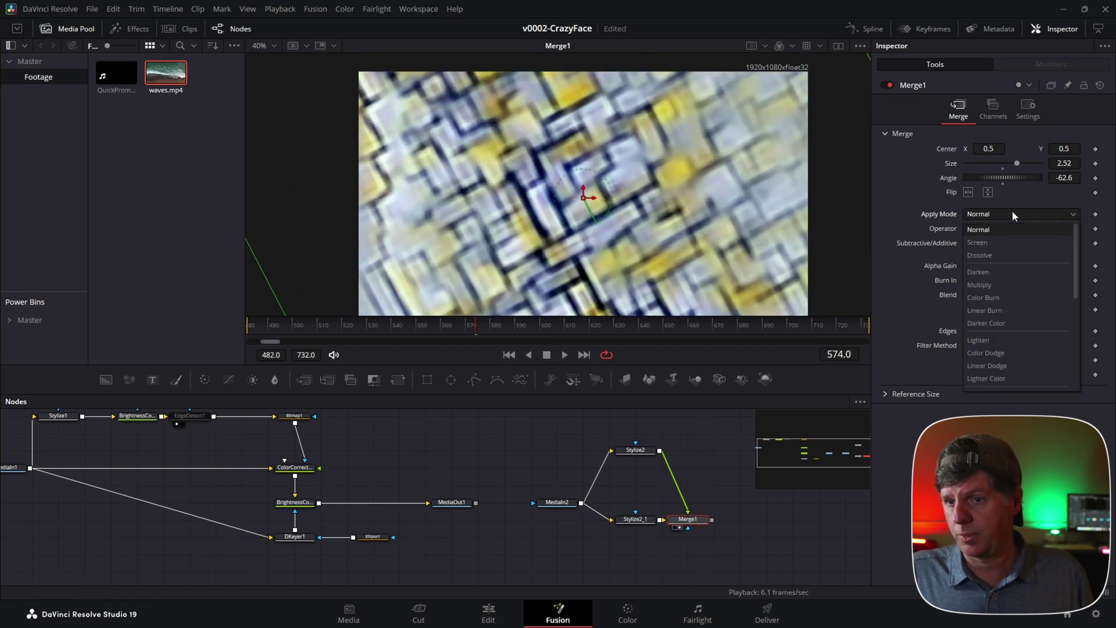
{"action": "left_click", "coordinate": [1010, 243]}
{"action": "left_click", "coordinate": [1011, 212]}
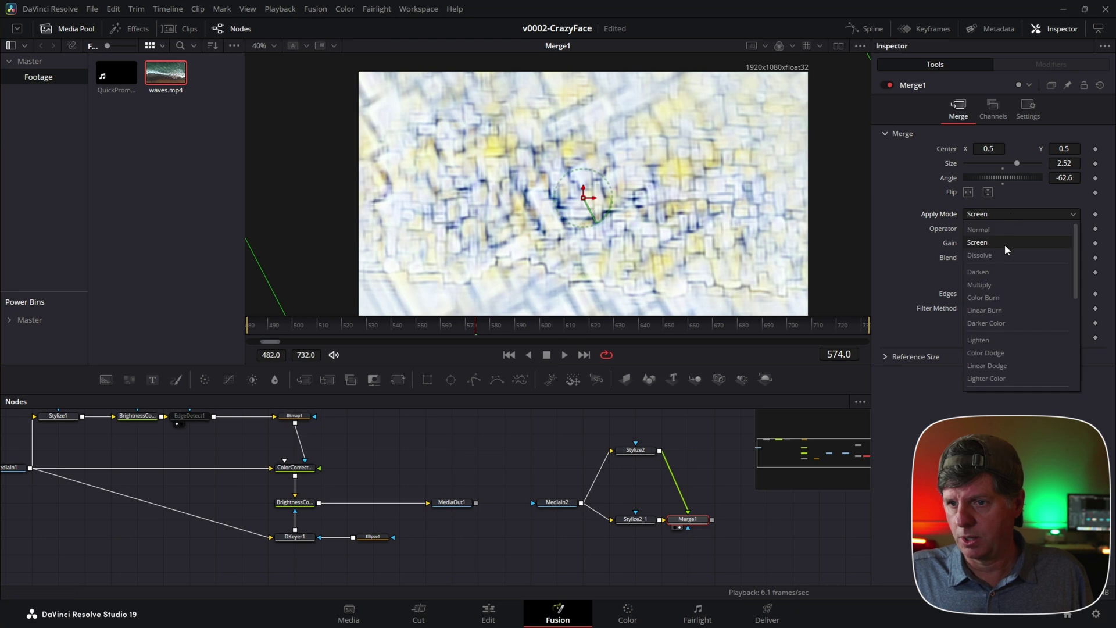
{"action": "left_click", "coordinate": [1006, 295]}
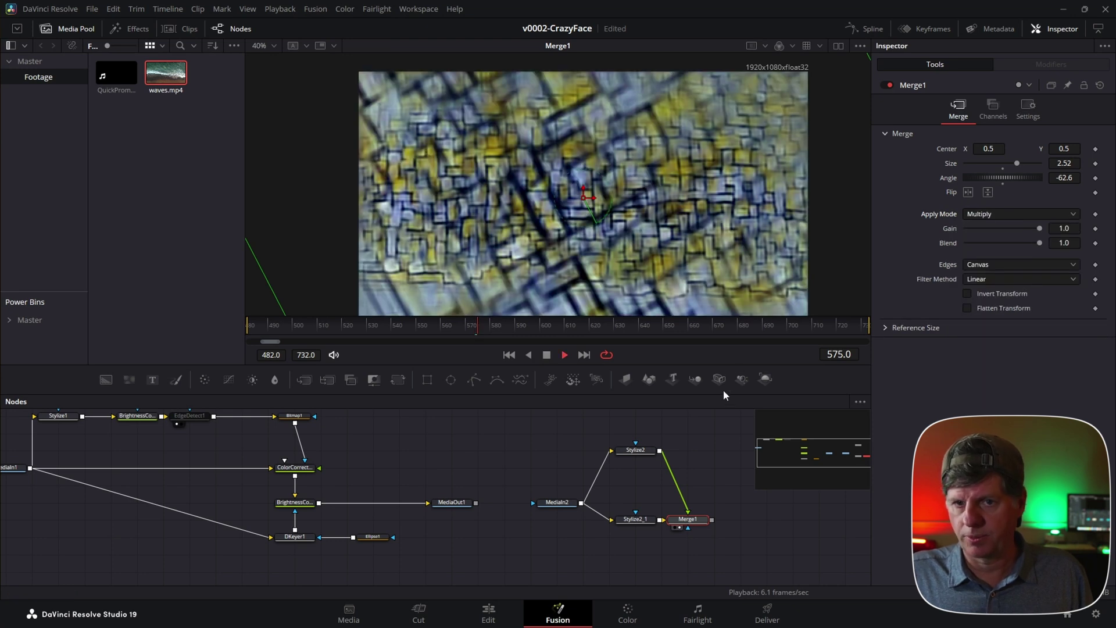
{"action": "key", "text": "ctrl+f"}
{"action": "key", "text": "space"}
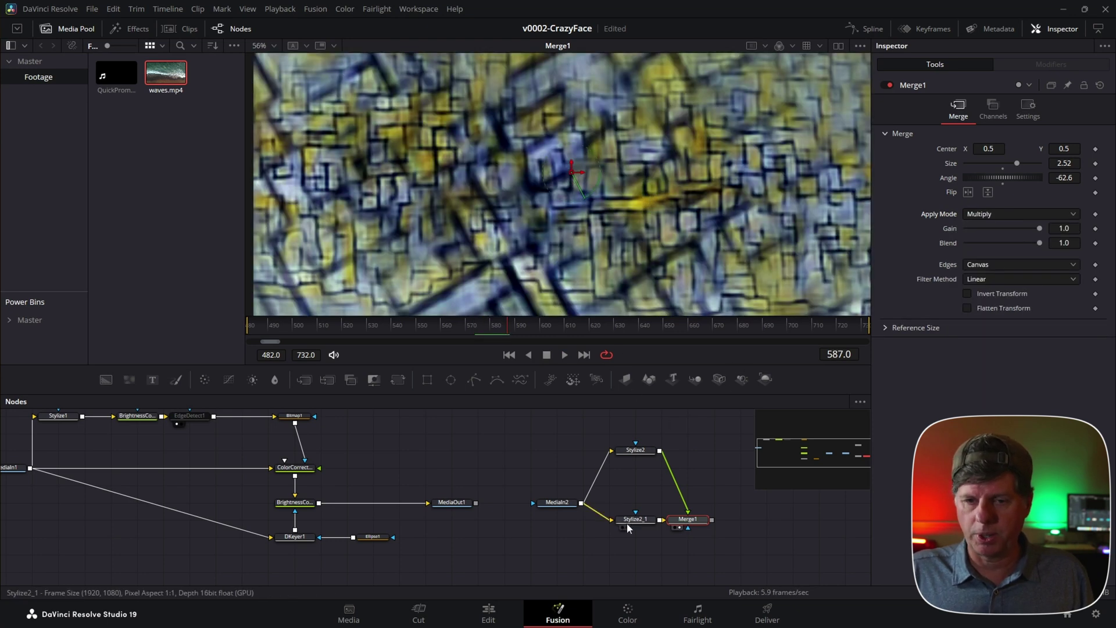
- Change Stylize2_1, the duplicated branch, to the Candy style with Style Scale 4
{"action": "scroll", "coordinate": [301, 483], "scroll_direction": "up", "scroll_amount": 2}
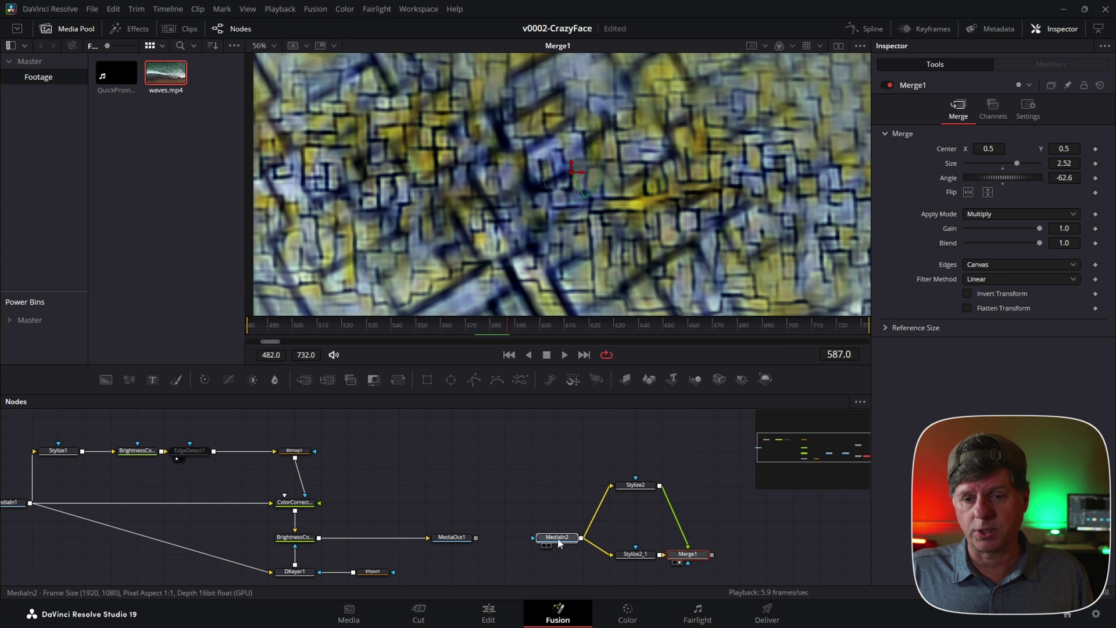
{"action": "left_click", "coordinate": [634, 554]}
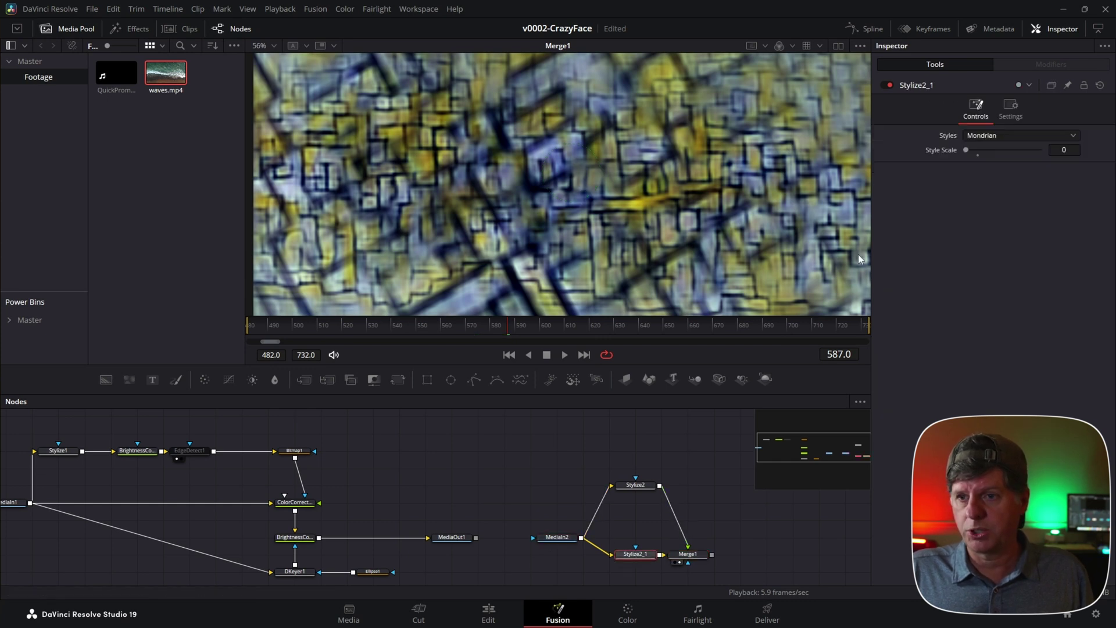
{"action": "left_click", "coordinate": [986, 138]}
{"action": "left_click", "coordinate": [993, 185]}
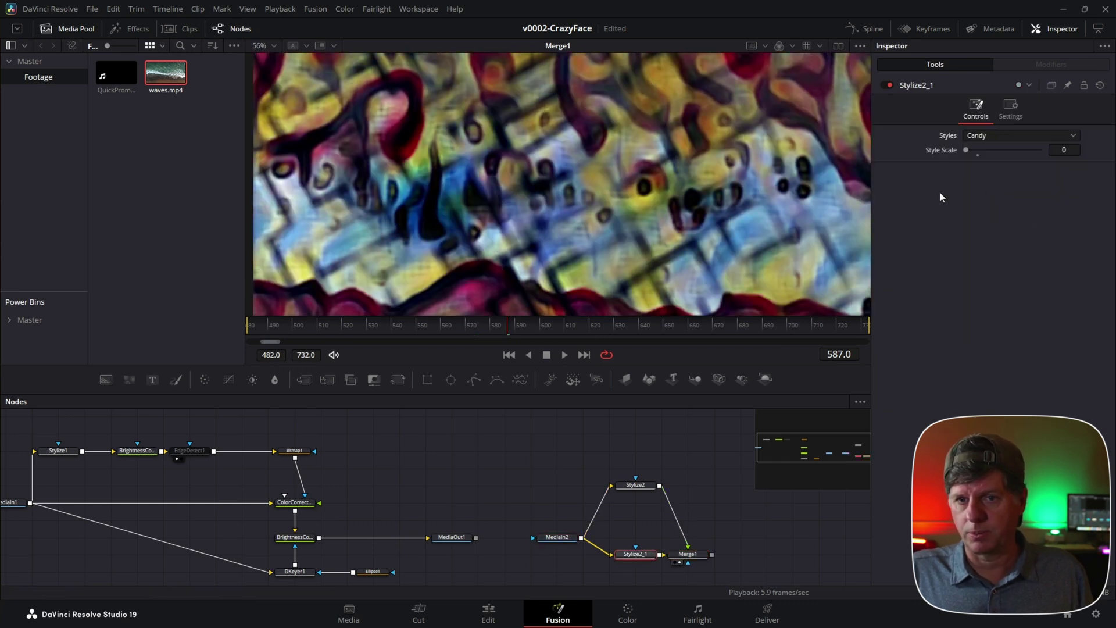
{"action": "left_click_drag", "start_coordinate": [978, 149], "coordinate": [1015, 149]}
{"action": "scroll", "coordinate": [601, 181], "scroll_direction": "up", "scroll_amount": 5}
{"action": "scroll", "coordinate": [601, 181], "scroll_direction": "up", "scroll_amount": 2}
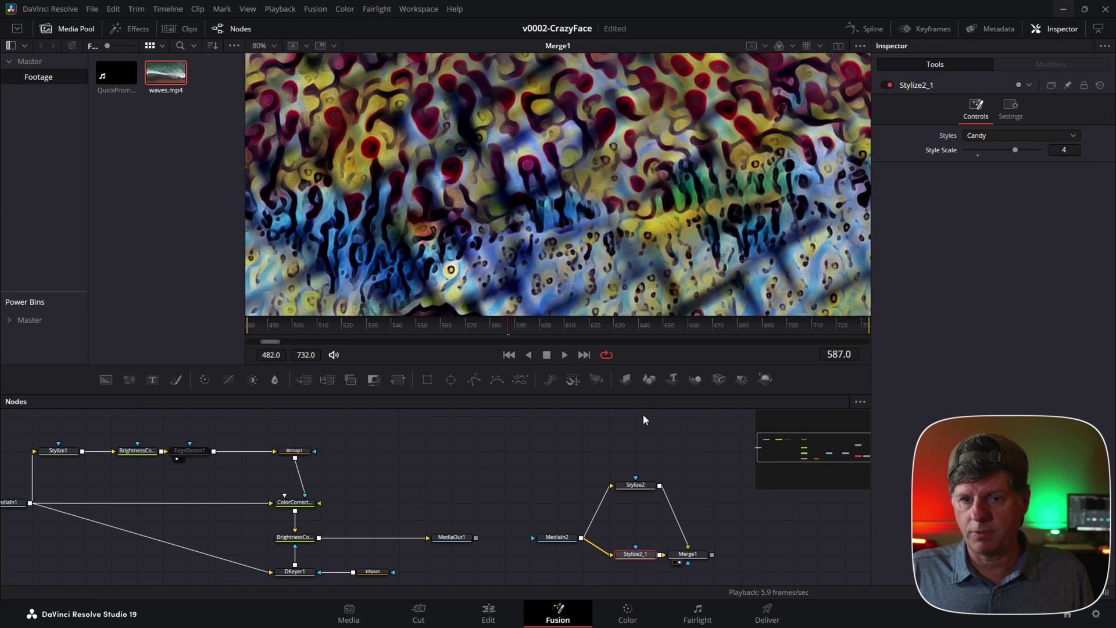
- Raise the Style Scale of Stylize2, the original Mondrian branch, to make its pattern finer
{"action": "scroll", "coordinate": [643, 414], "scroll_direction": "down", "scroll_amount": 5}
{"action": "left_click", "coordinate": [639, 448]}
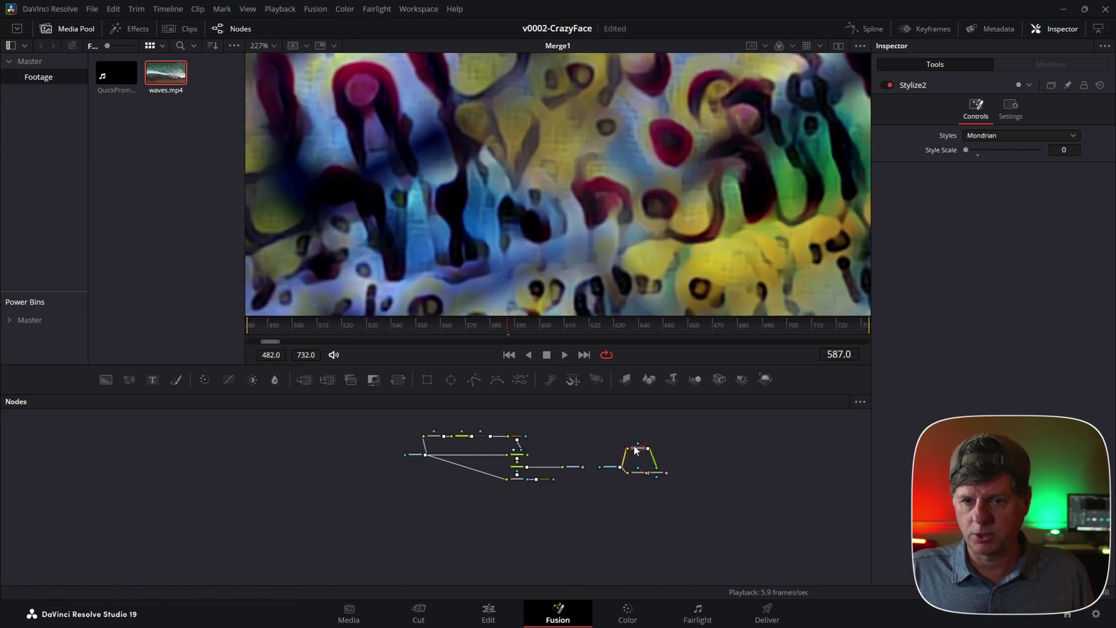
{"action": "left_click_drag", "start_coordinate": [966, 150], "coordinate": [1063, 142]}
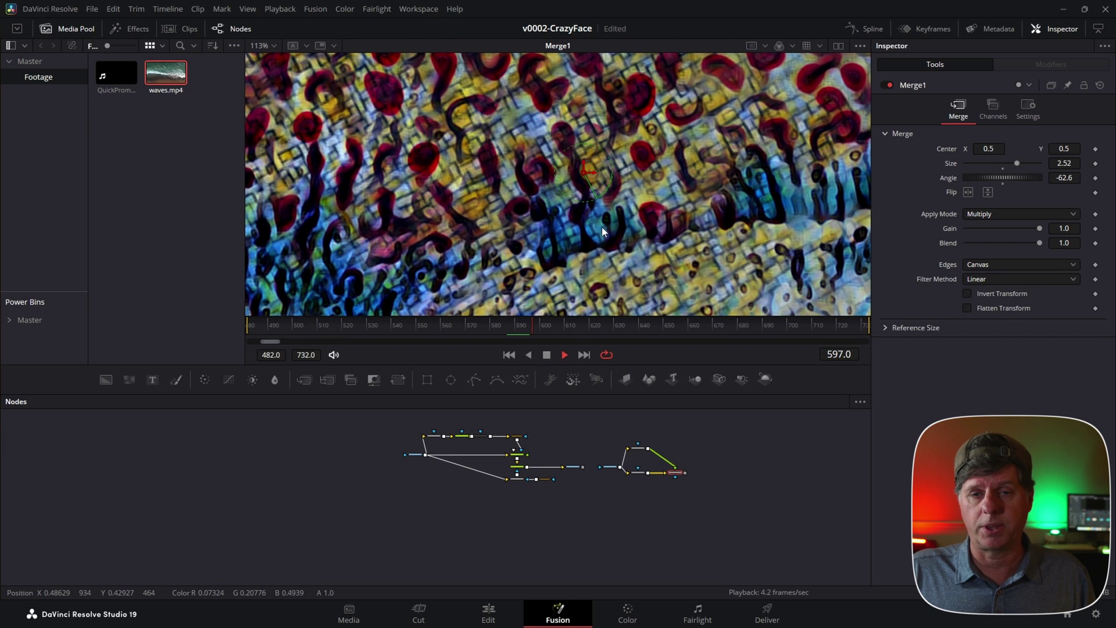
- Stop the playback and set the size of Merge1 to 5.0
{"action": "key", "text": "space"}
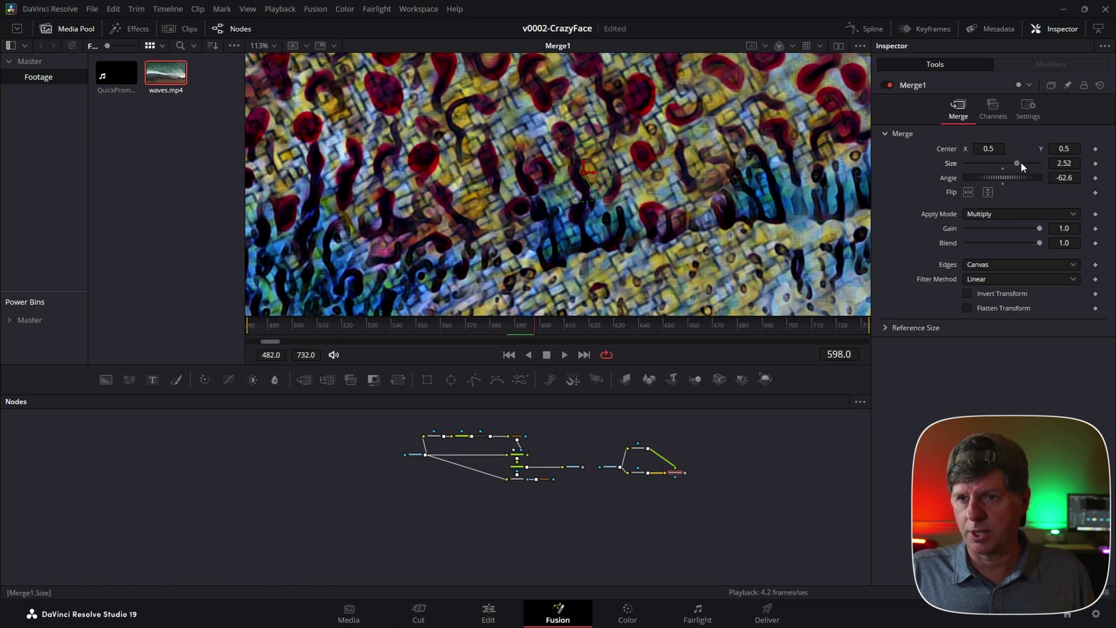
{"action": "left_click_drag", "start_coordinate": [1018, 163], "coordinate": [1040, 162]}
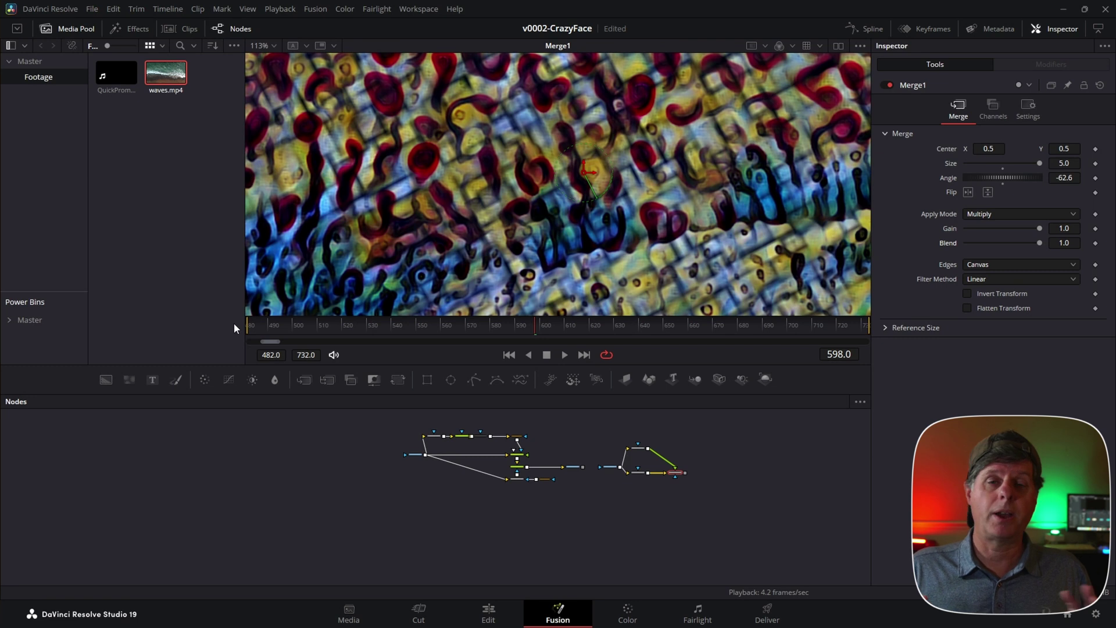